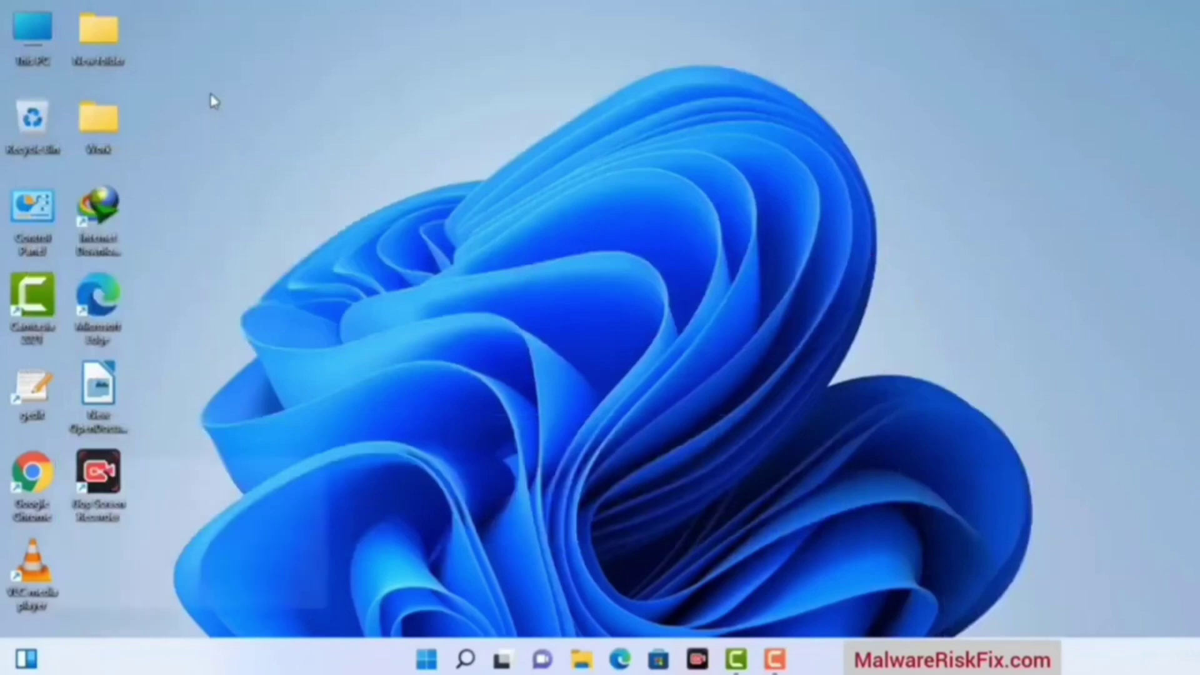
Launch the System Configuration utility by running msconfig
key(super+r)
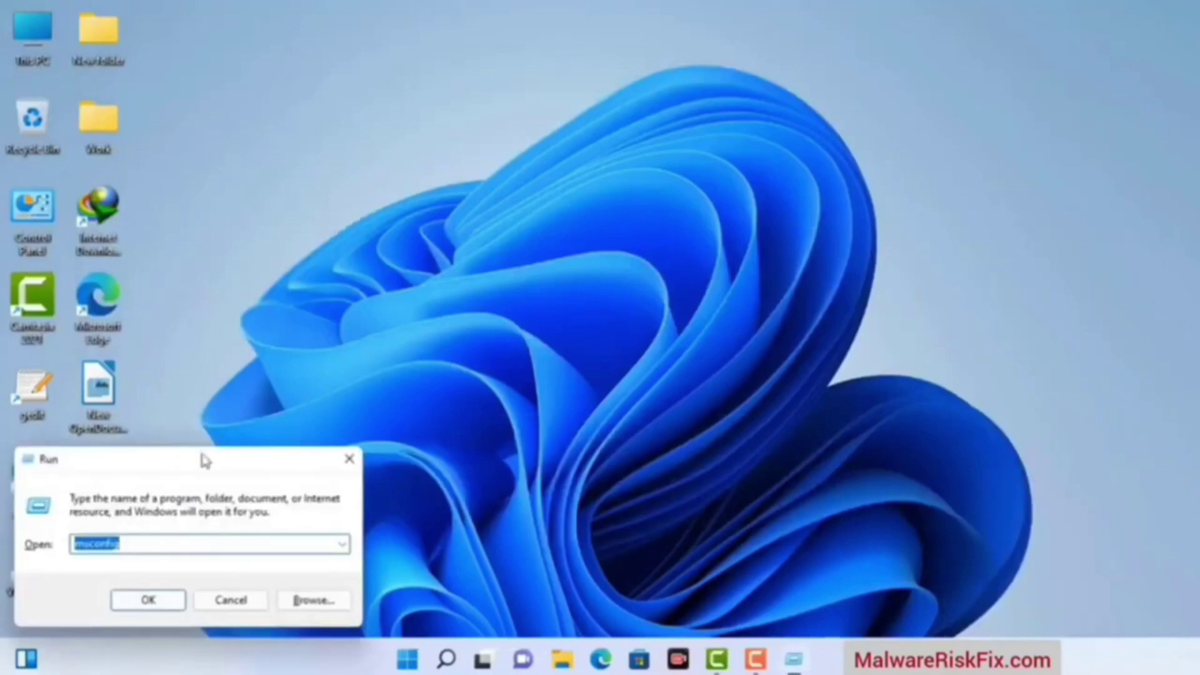
drag(201, 461, 528, 150)
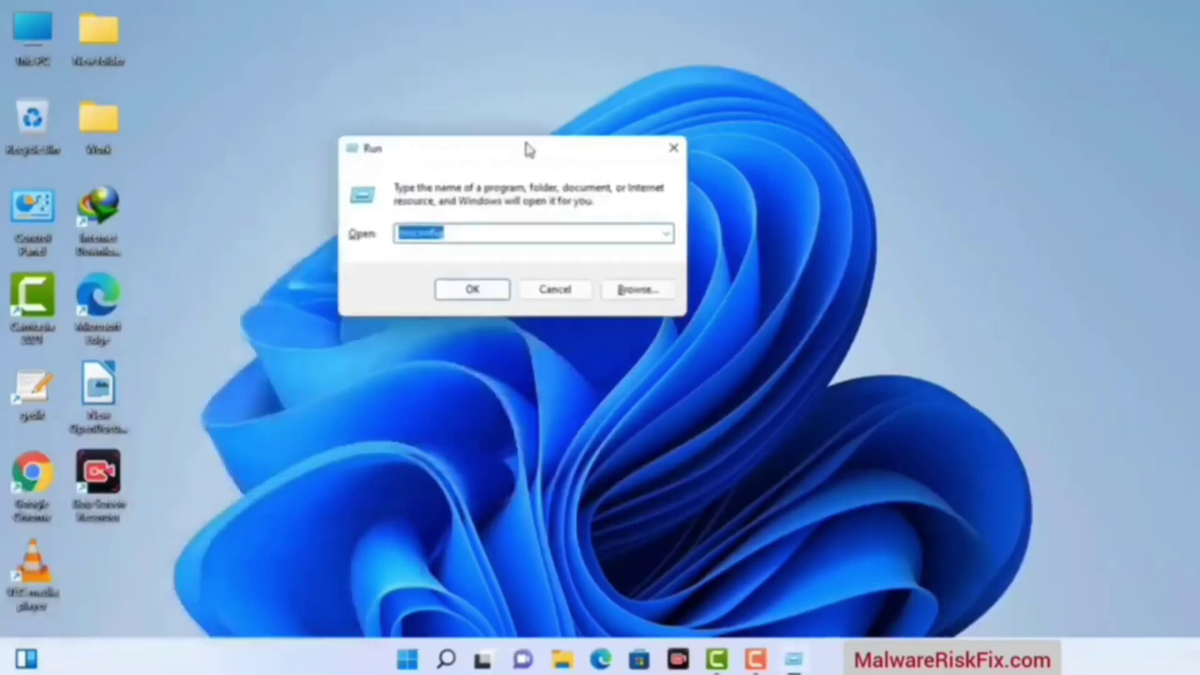
click(480, 236)
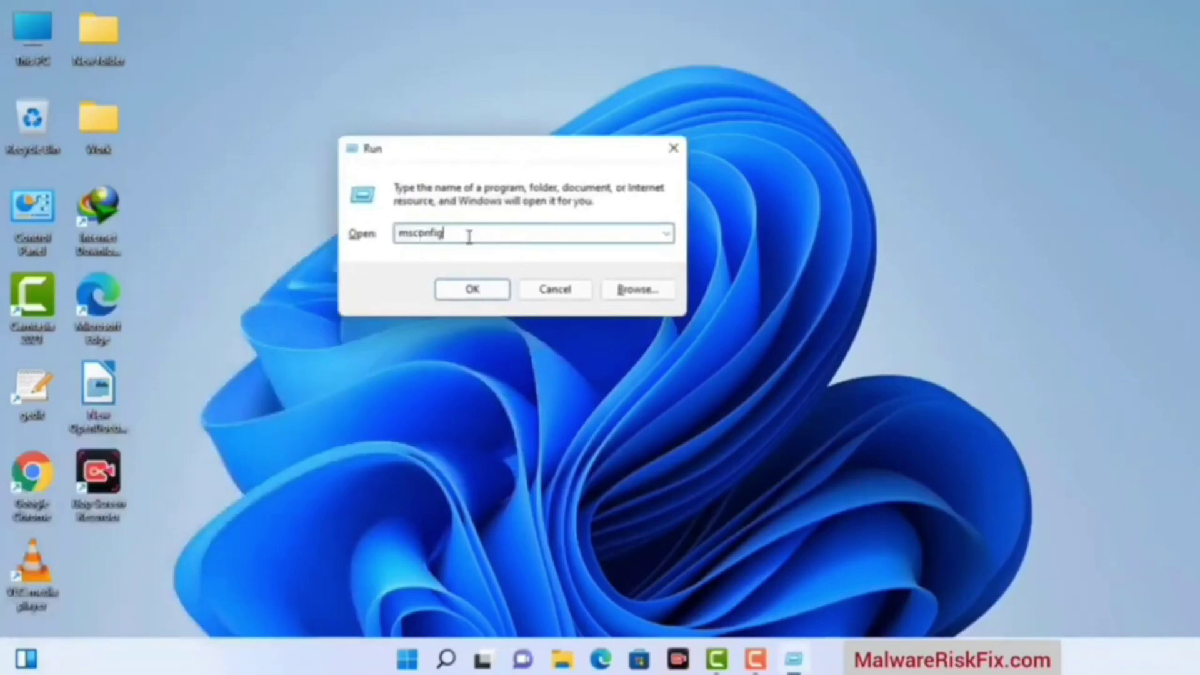
click(466, 298)
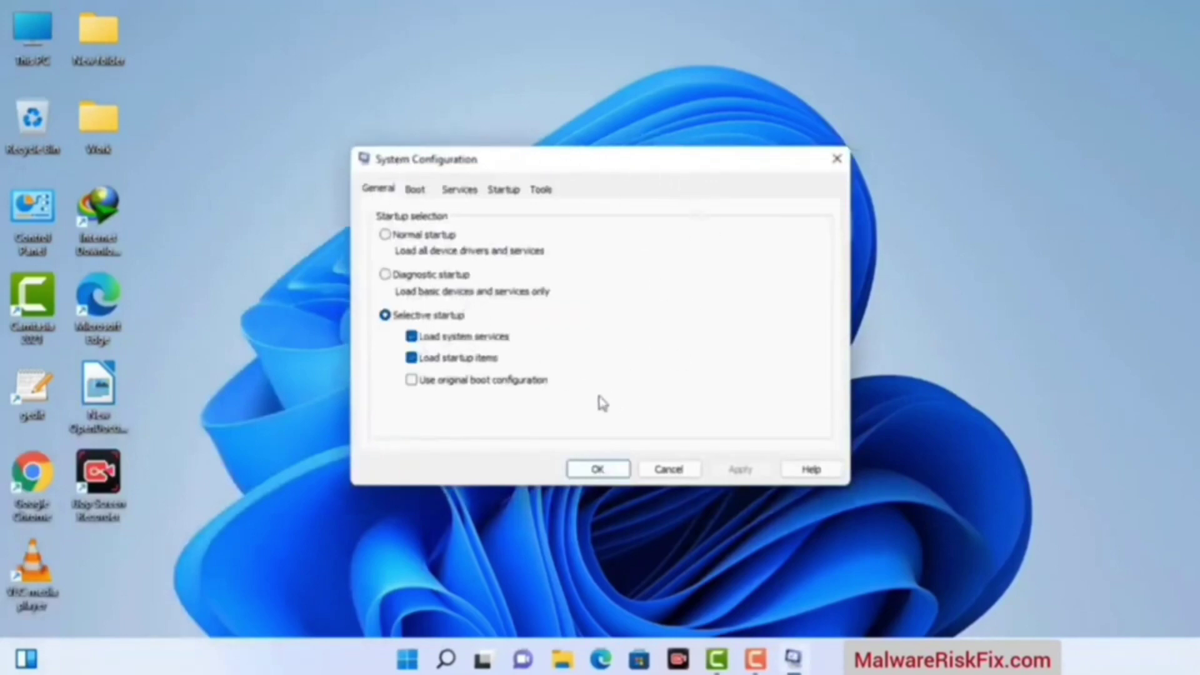
Enable Safe boot with the Network option for Windows 11, and apply and confirm the boot settings
click(416, 190)
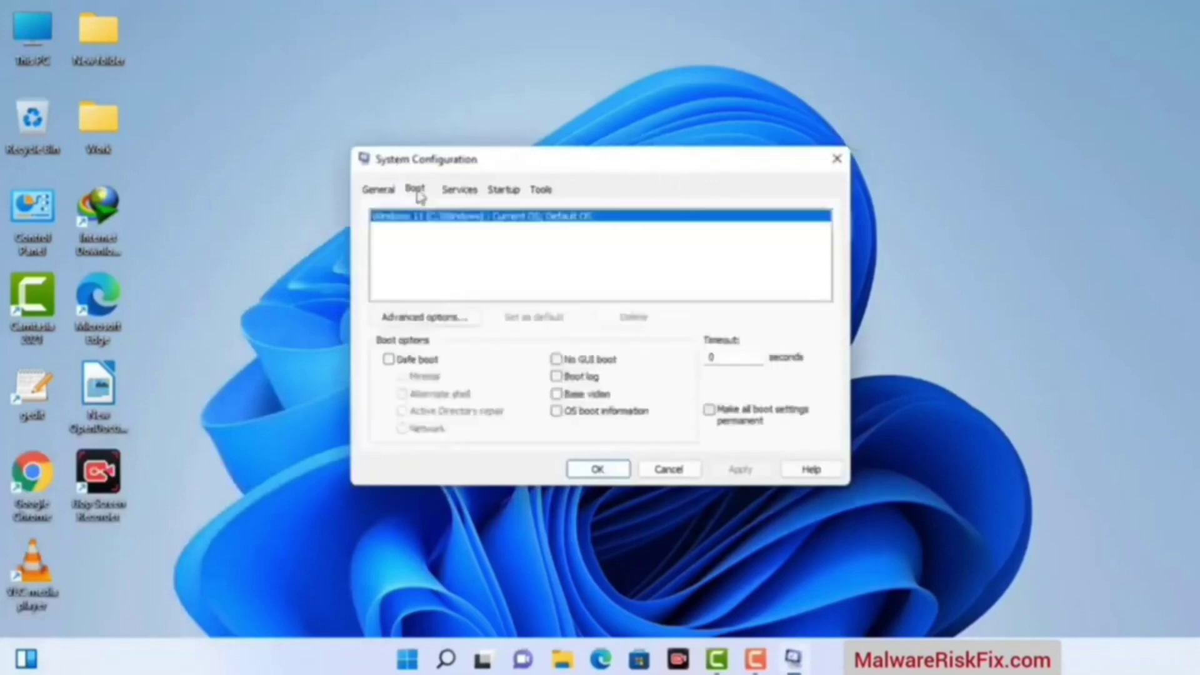
click(388, 360)
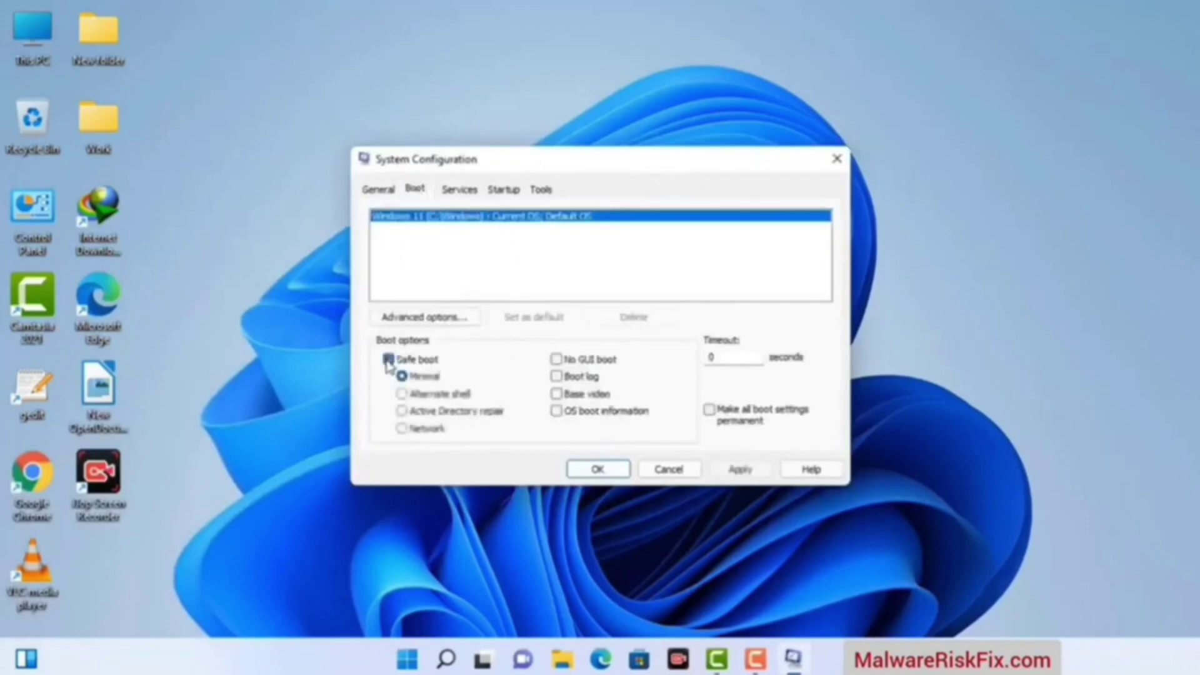
click(419, 431)
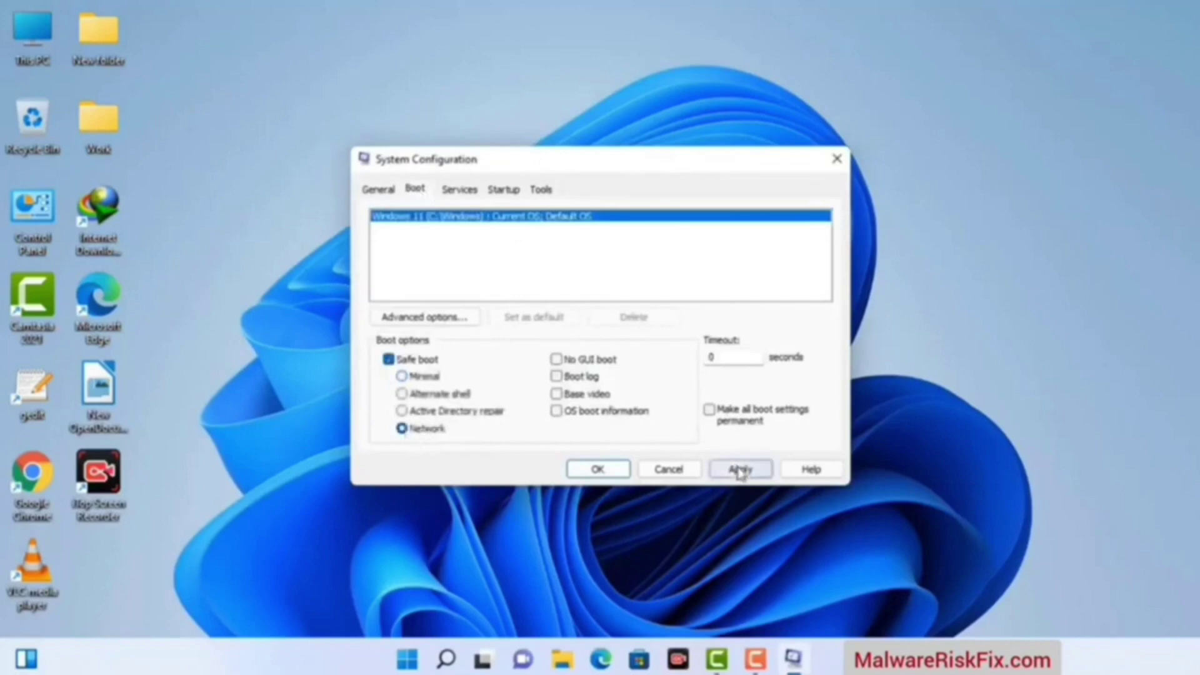
click(739, 471)
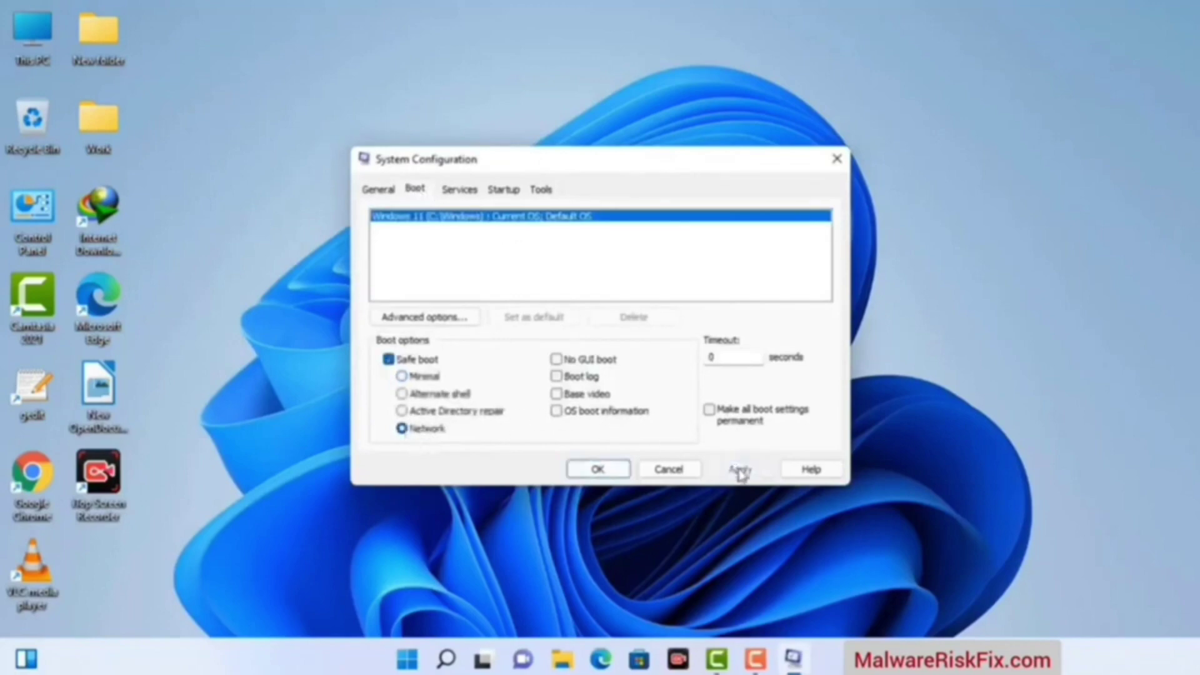
click(596, 470)
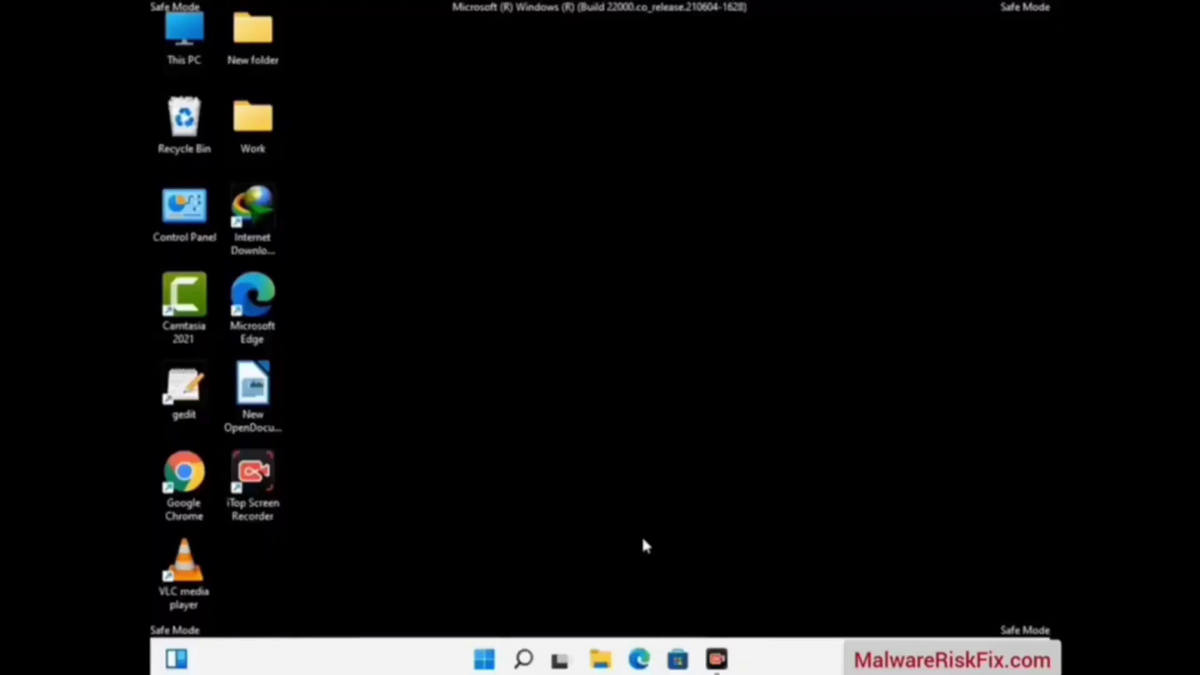
Set File Explorer Options in Control Panel to show hidden files, folders, and drives, apply the change, and close Control Panel
double_click(186, 232)
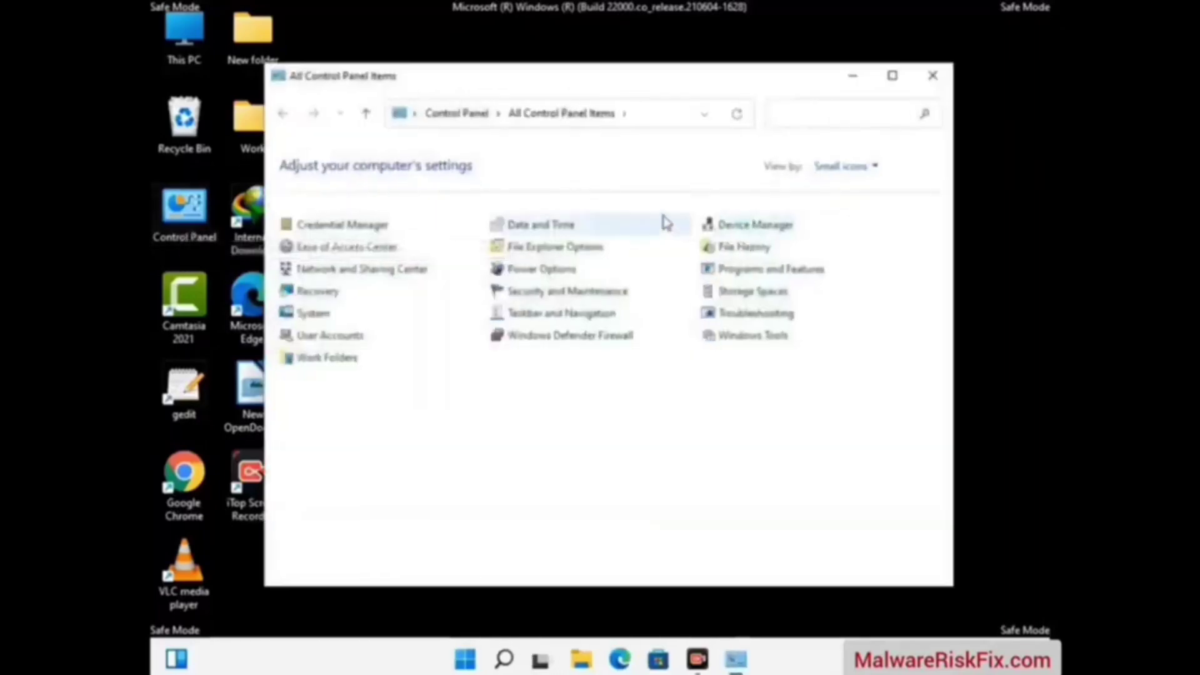
click(579, 253)
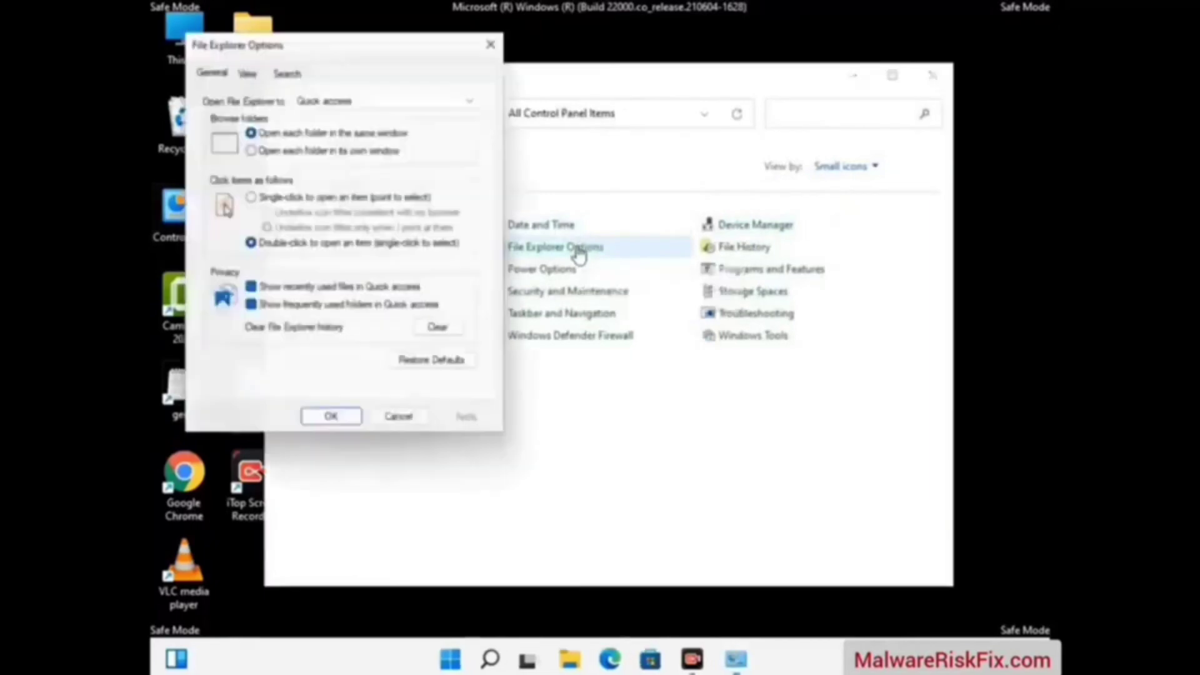
click(246, 67)
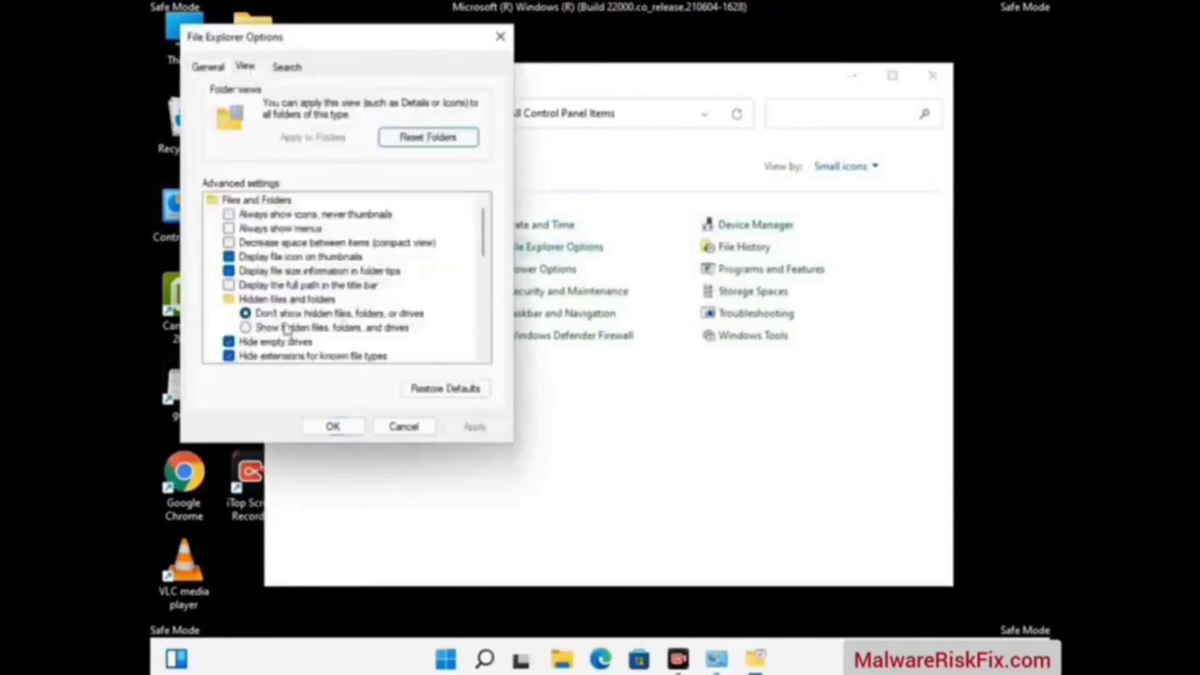
click(245, 331)
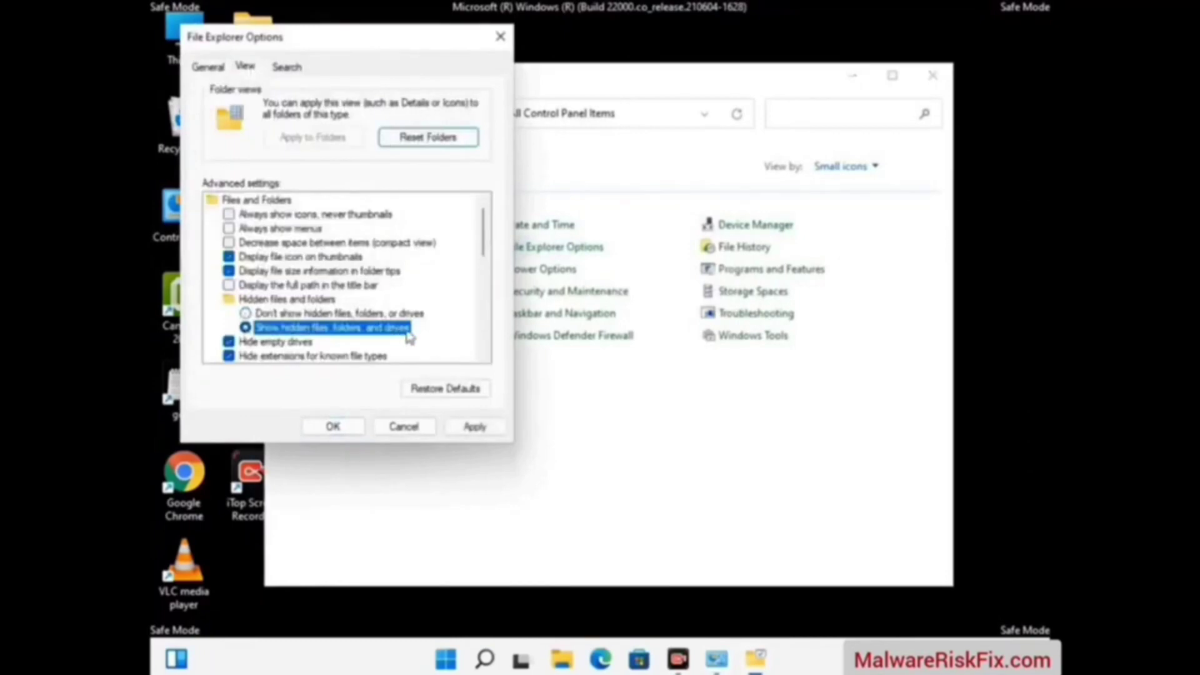
click(474, 428)
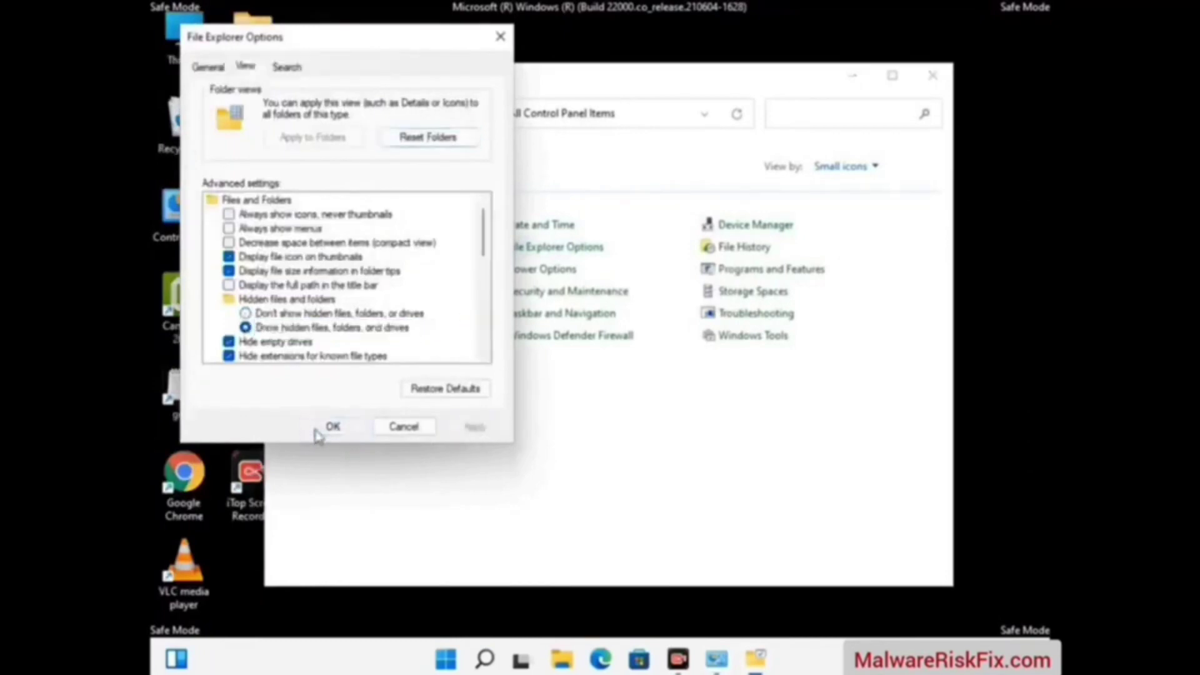
click(315, 431)
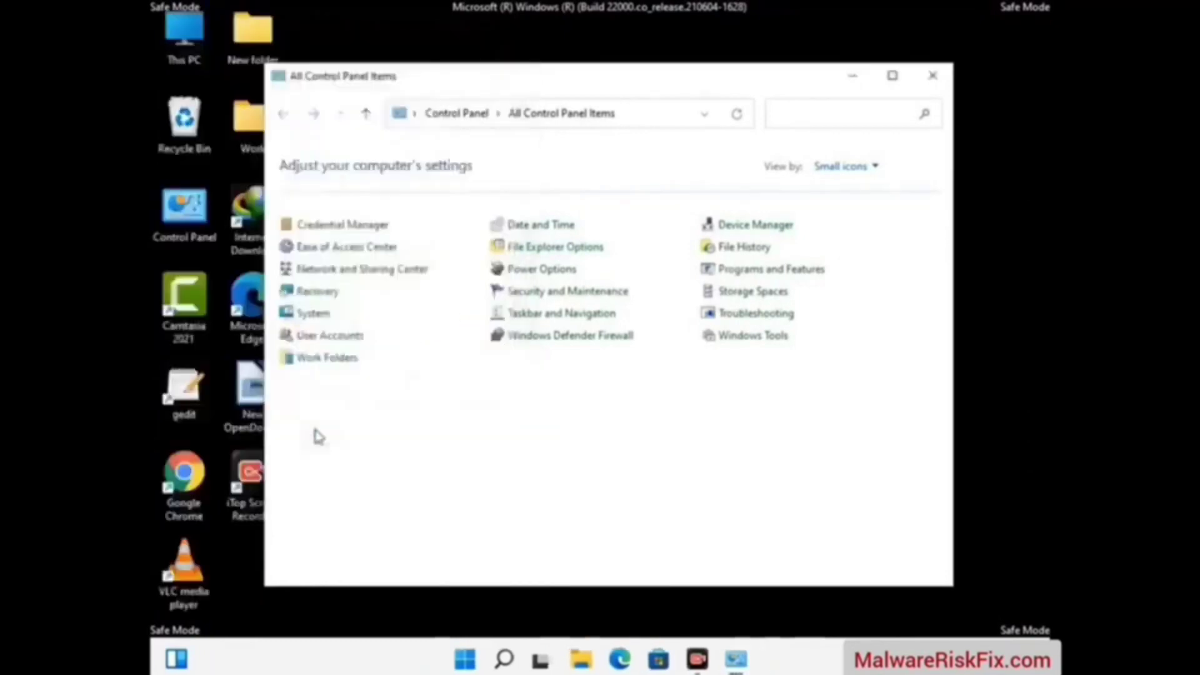
click(931, 77)
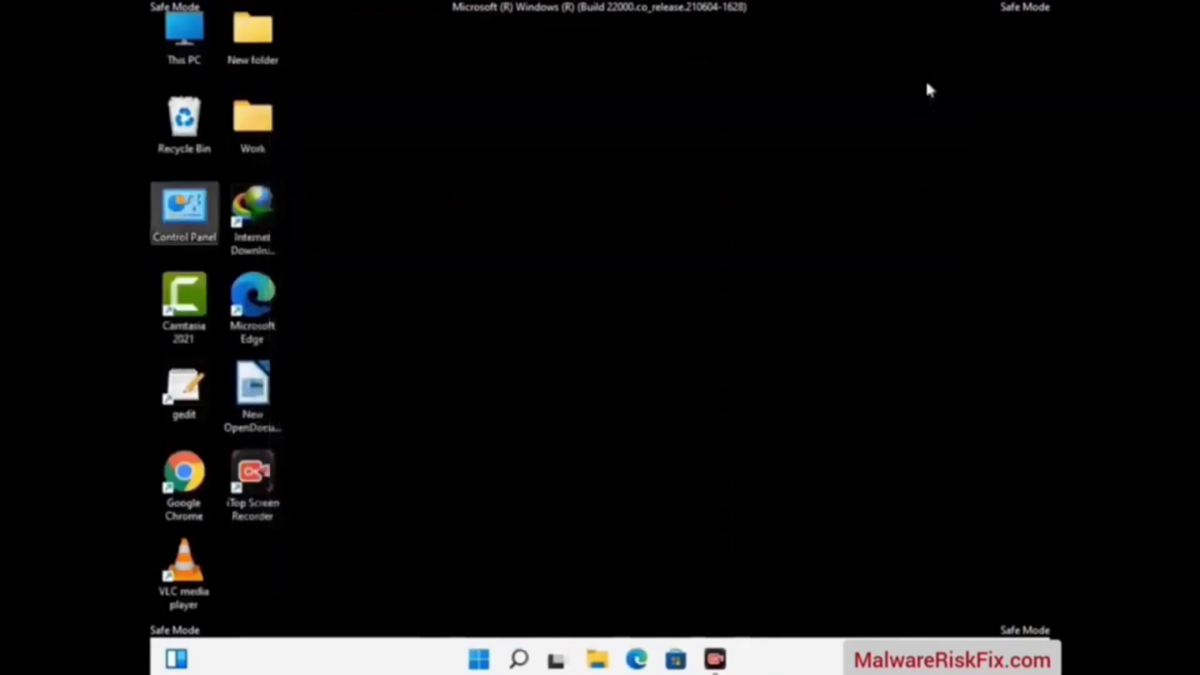
Browse from This PC to the Windows folder on Local Disk (C:)
double_click(177, 60)
click(525, 413)
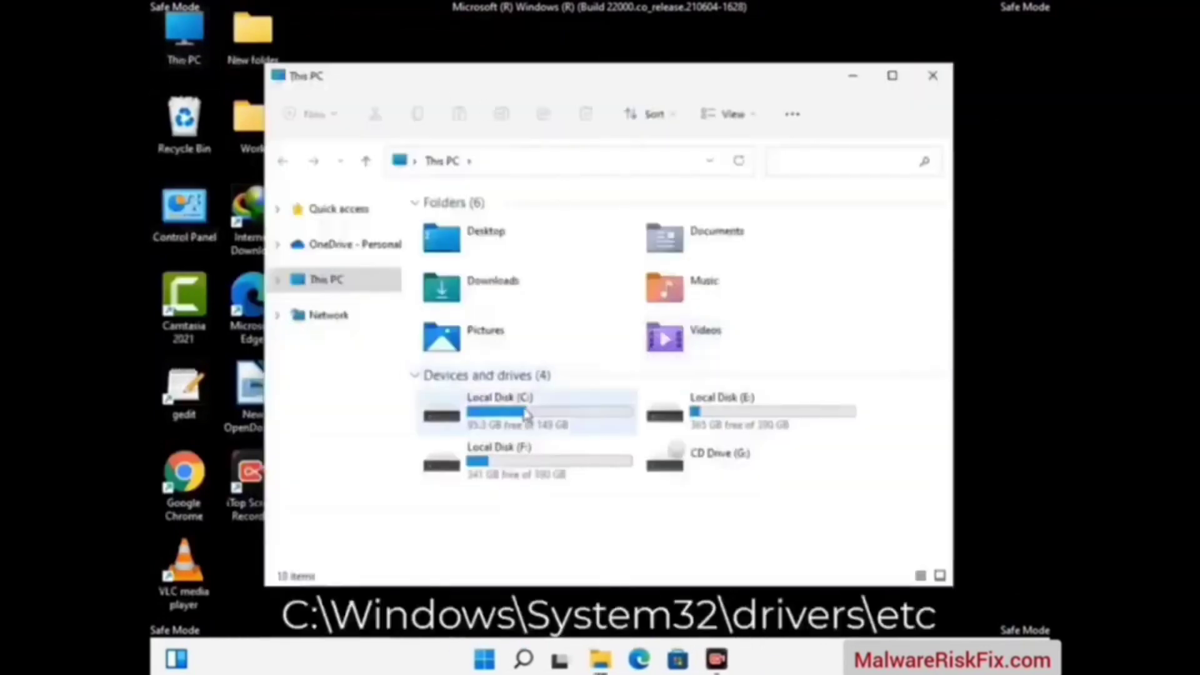
double_click(525, 413)
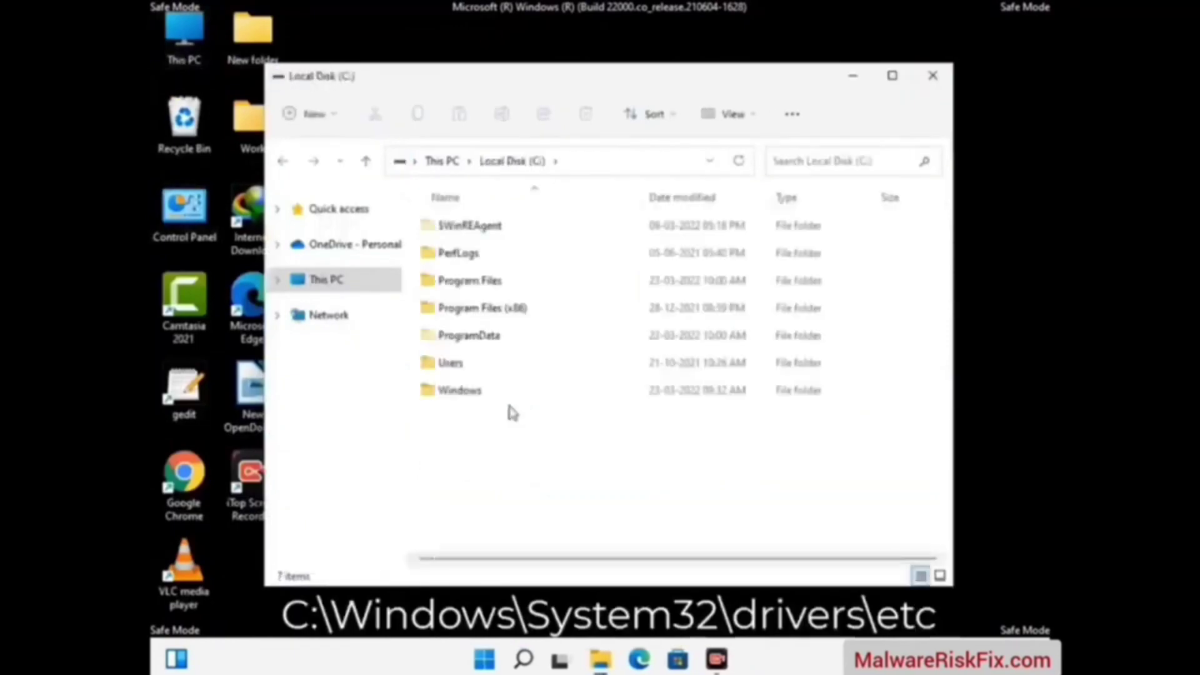
click(452, 399)
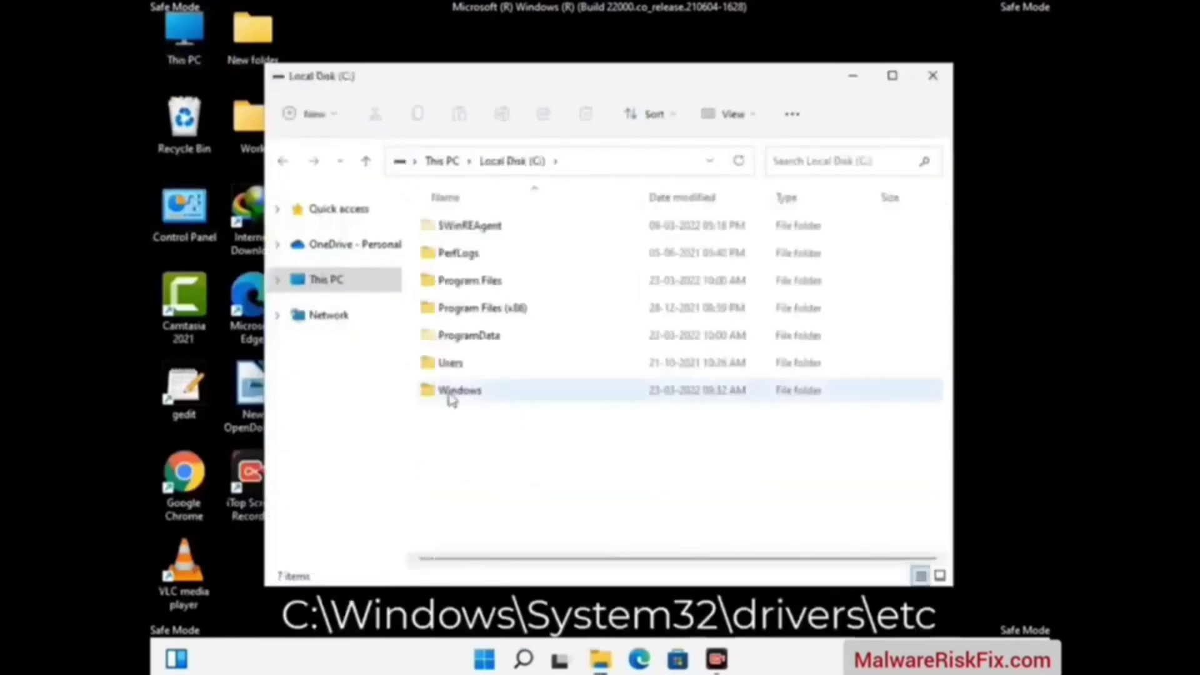
double_click(449, 398)
Open the System32\drivers\etc subfolder inside the Windows folder
scroll(594, 407, down, 10)
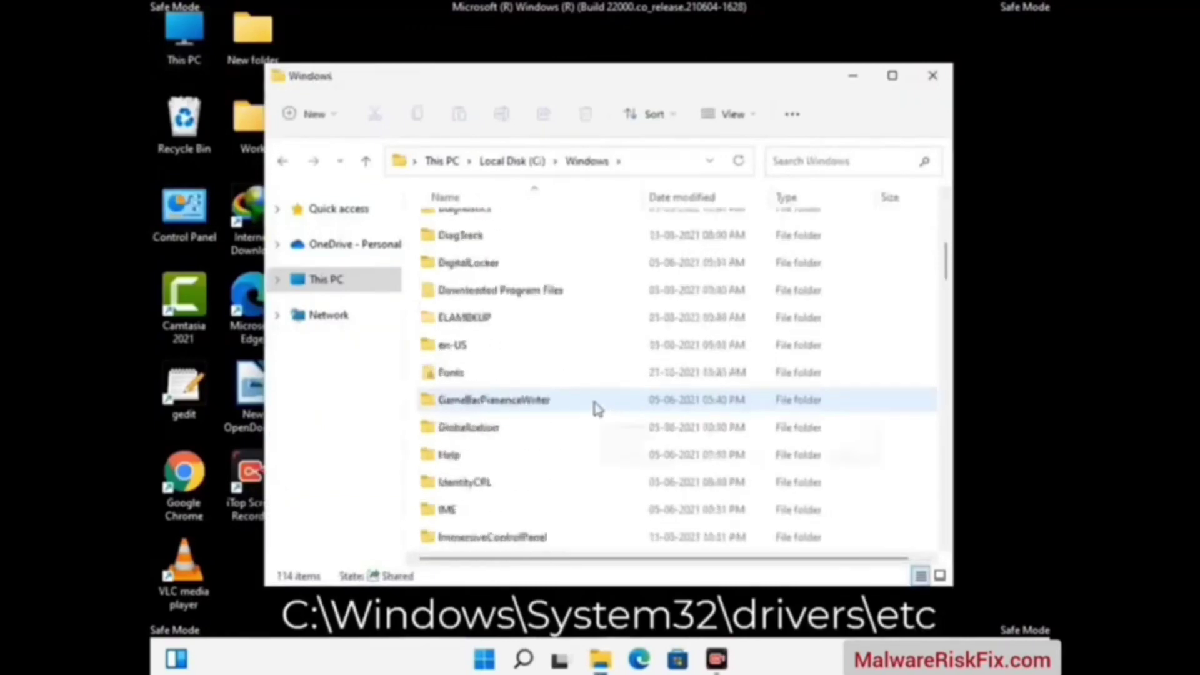
scroll(594, 408, down, 6)
scroll(579, 406, down, 3)
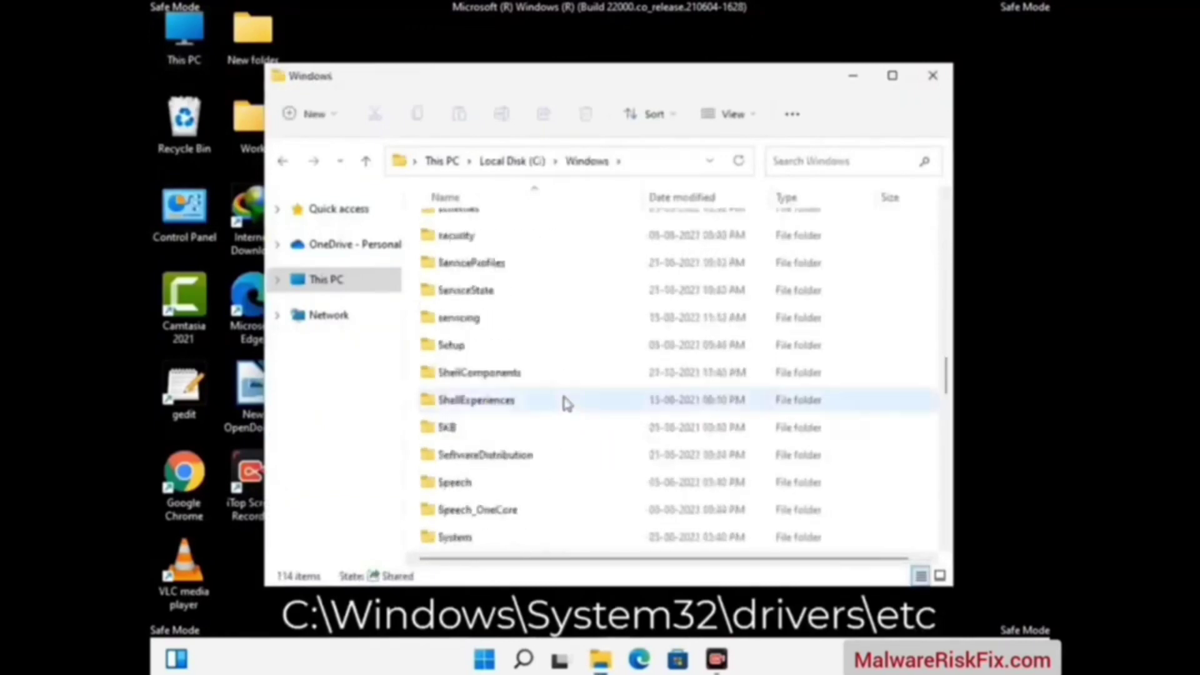
scroll(556, 447, down, 1)
double_click(459, 400)
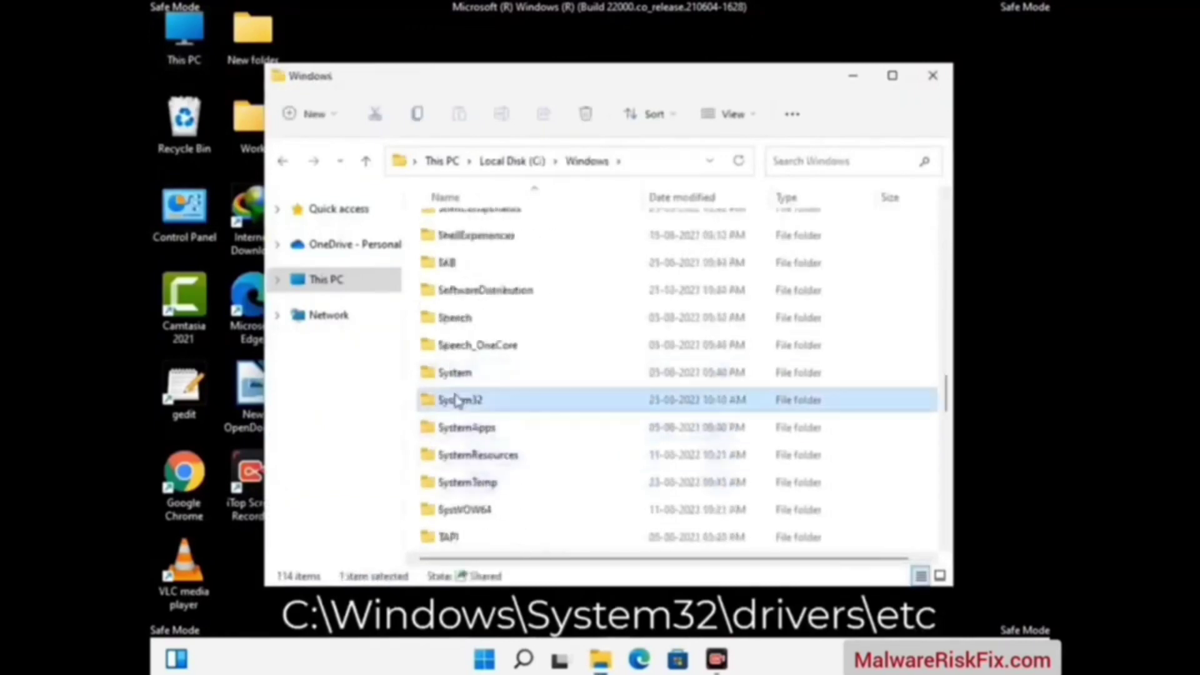
scroll(518, 406, down, 5)
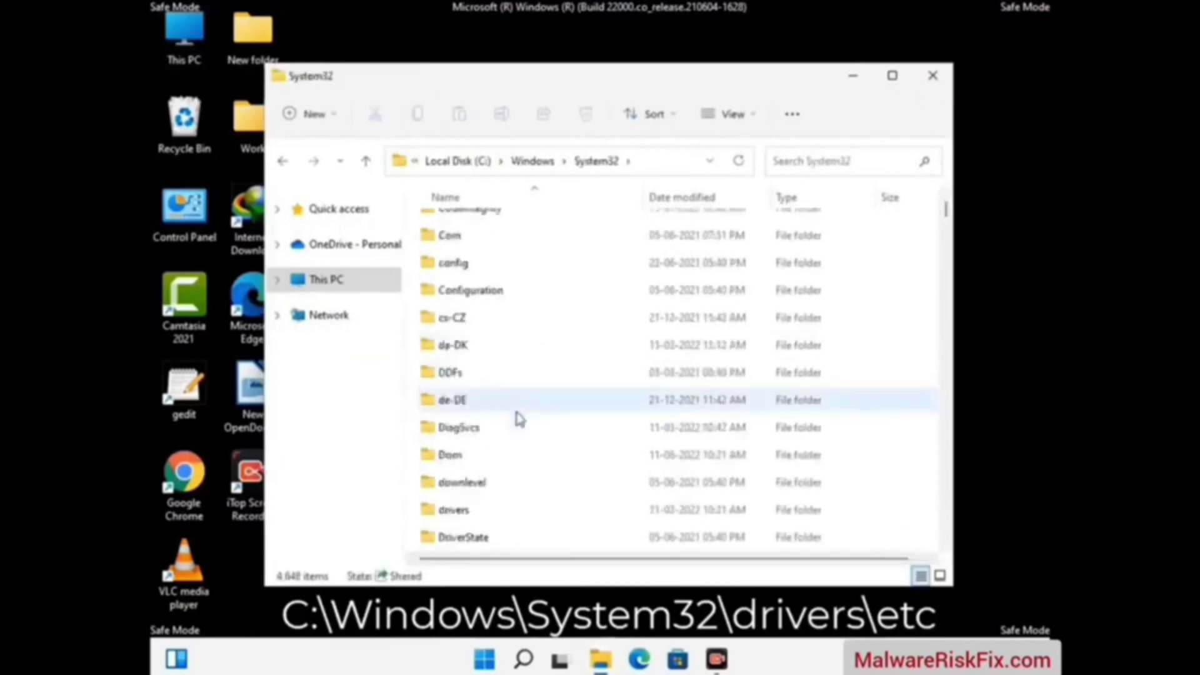
double_click(466, 517)
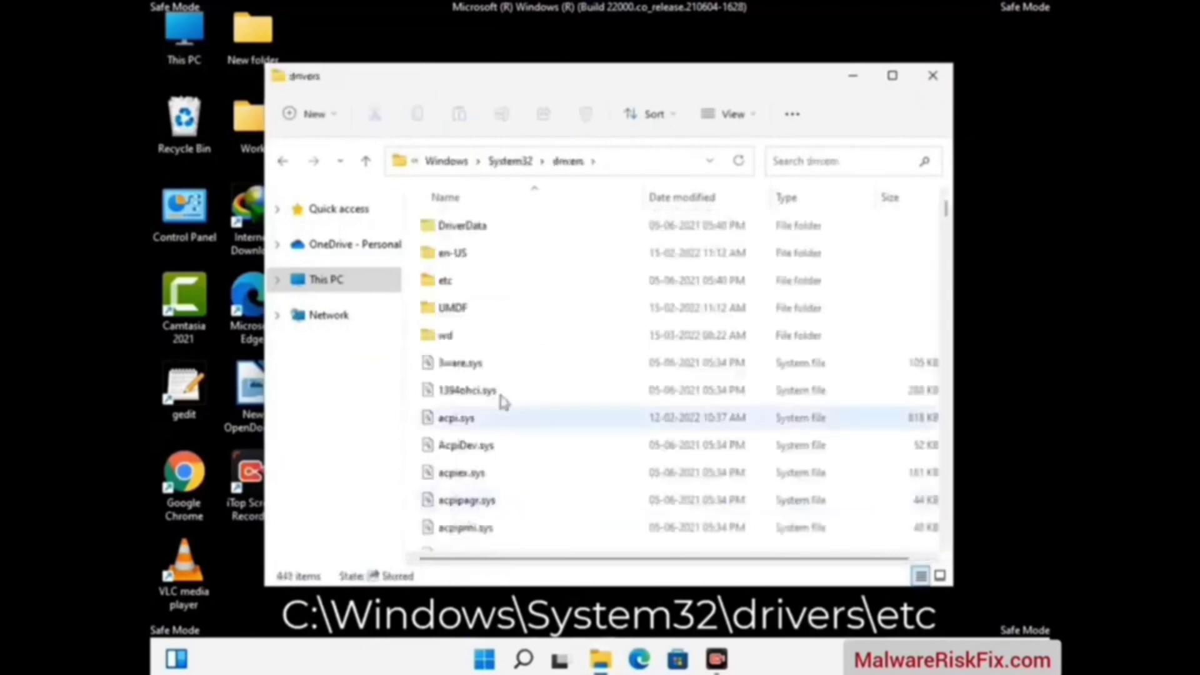
double_click(448, 280)
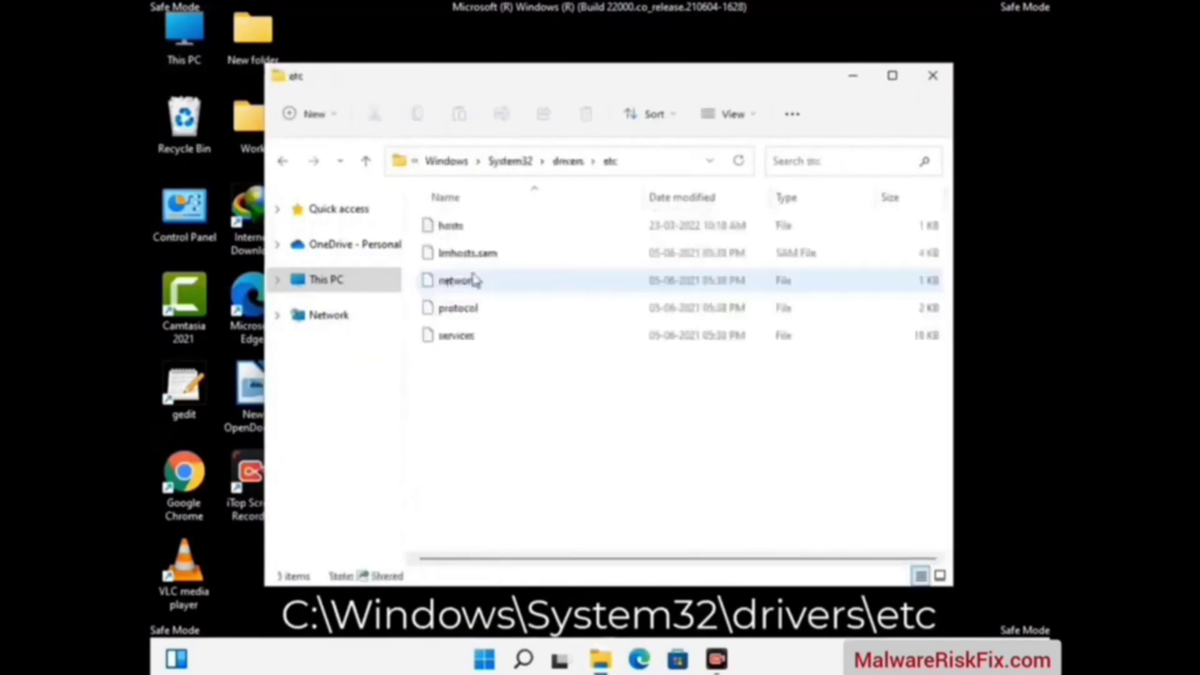
Open the hosts file from the etc folder with Notepad
click(461, 236)
double_click(461, 236)
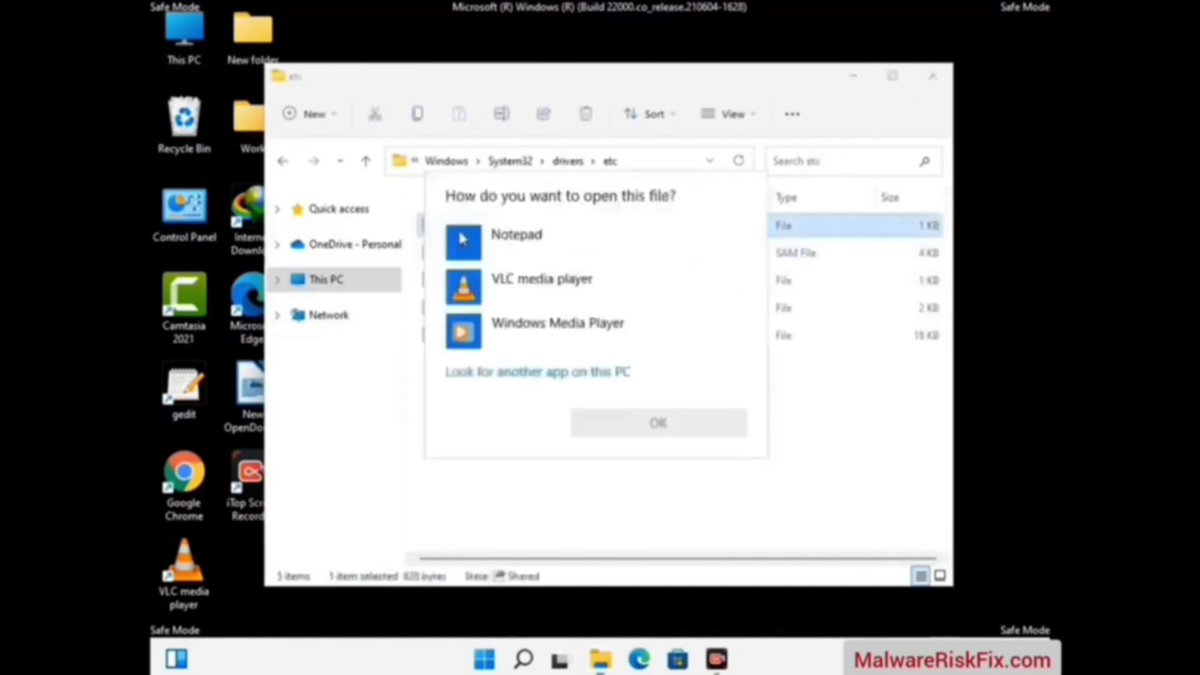
click(535, 242)
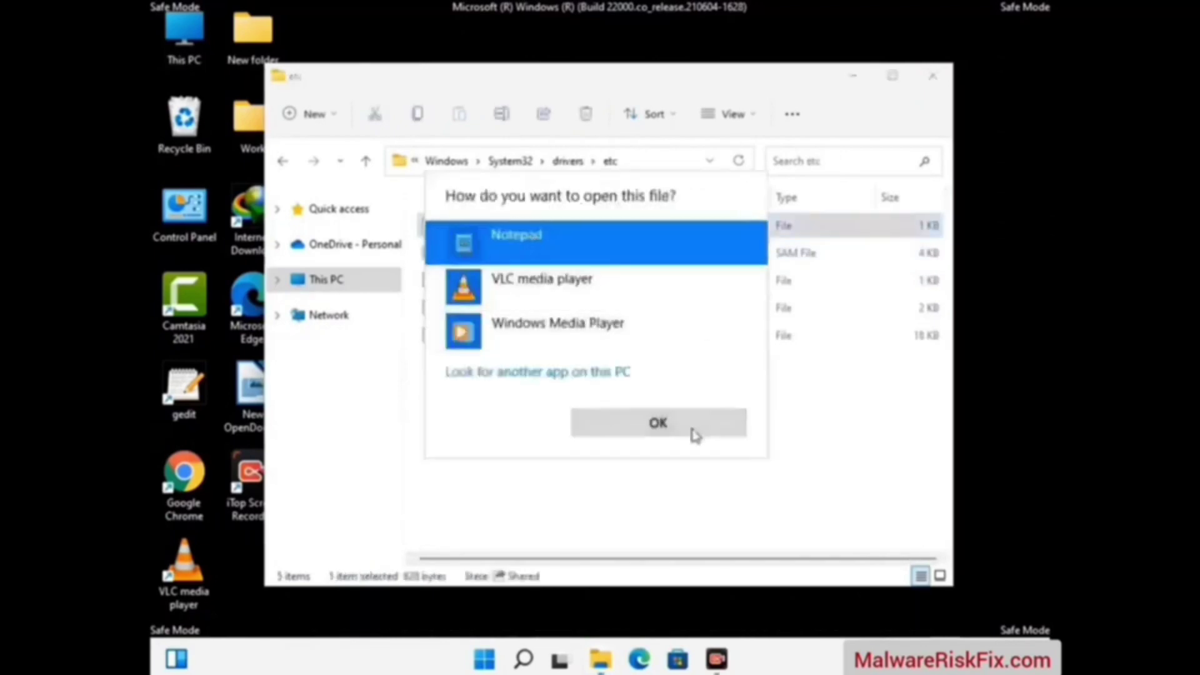
click(666, 430)
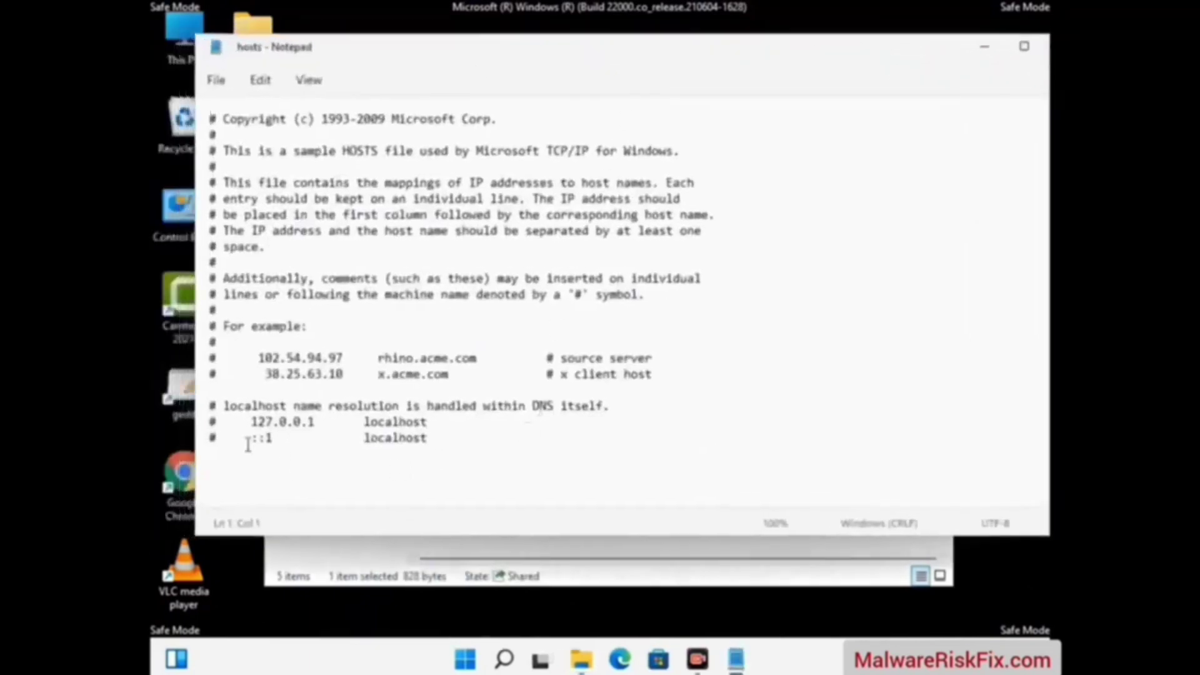
Add an empty line below the last localhost entry in the hosts file and save the file
click(450, 444)
key(Return)
scroll(460, 272, down, 1)
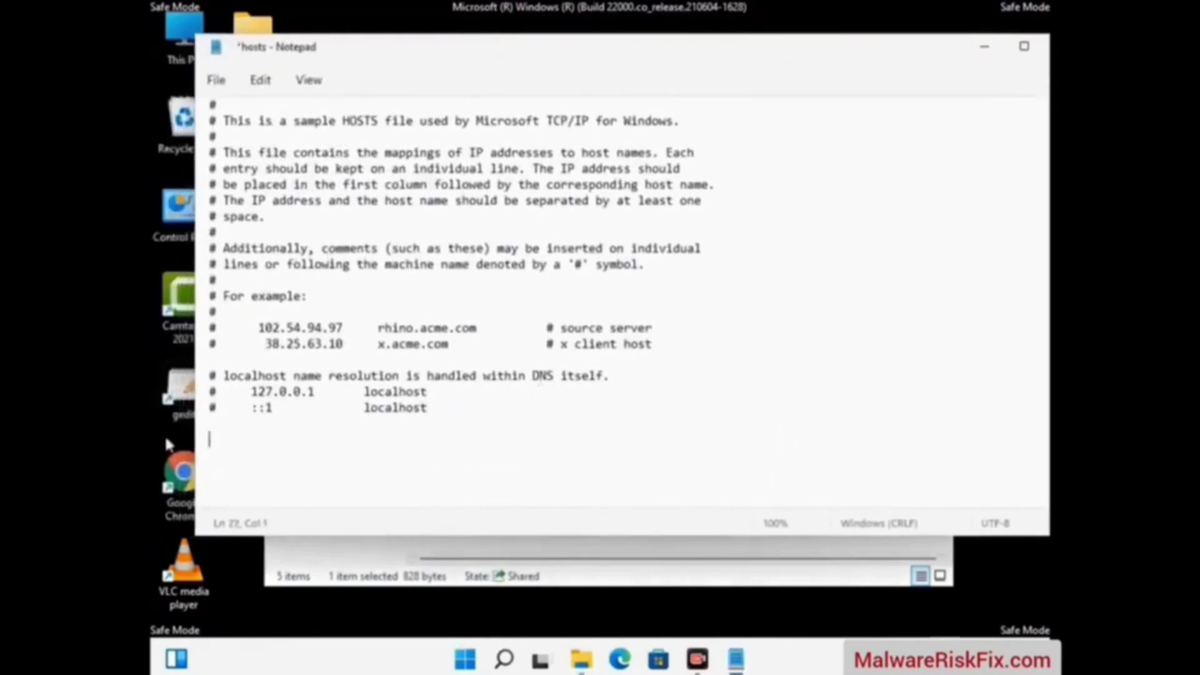
click(216, 80)
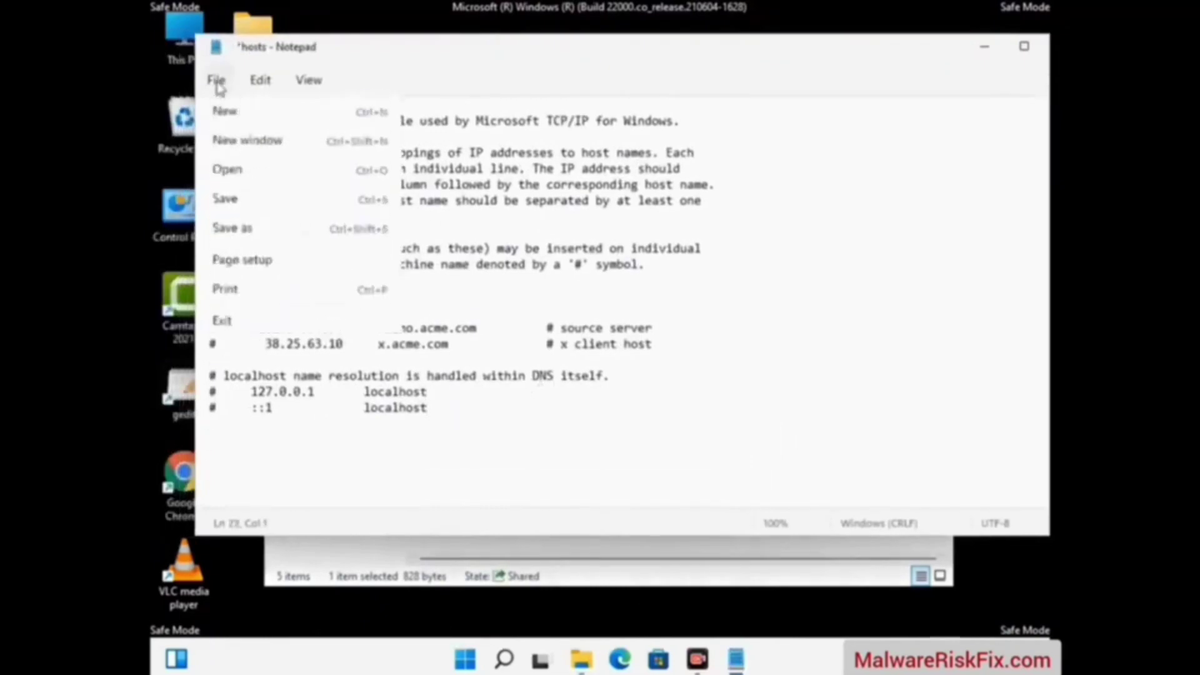
click(258, 201)
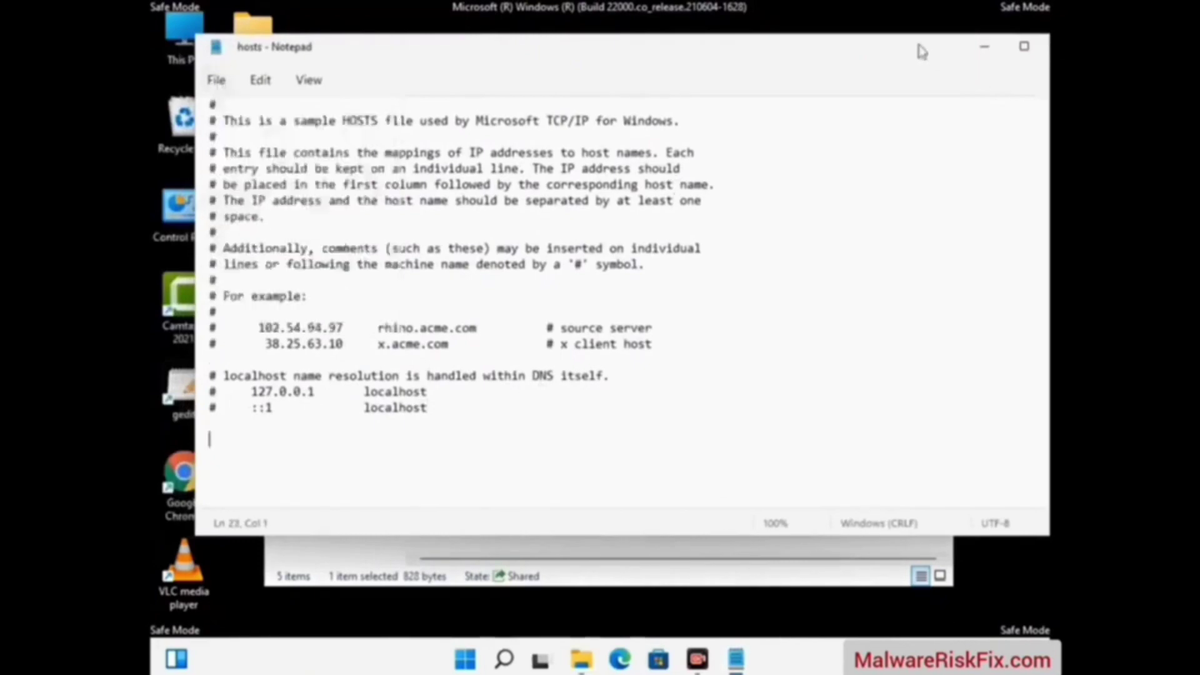
Close the hosts file and the etc folder window to return to the desktop
drag(906, 54, 767, 54)
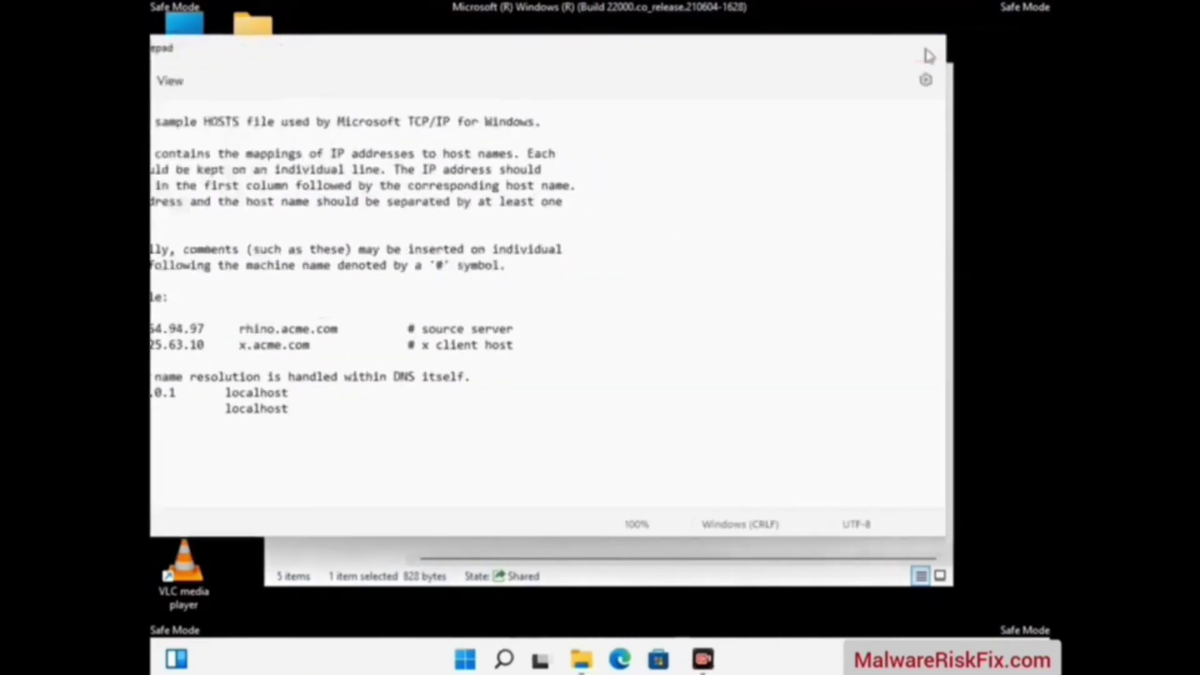
click(925, 49)
click(933, 75)
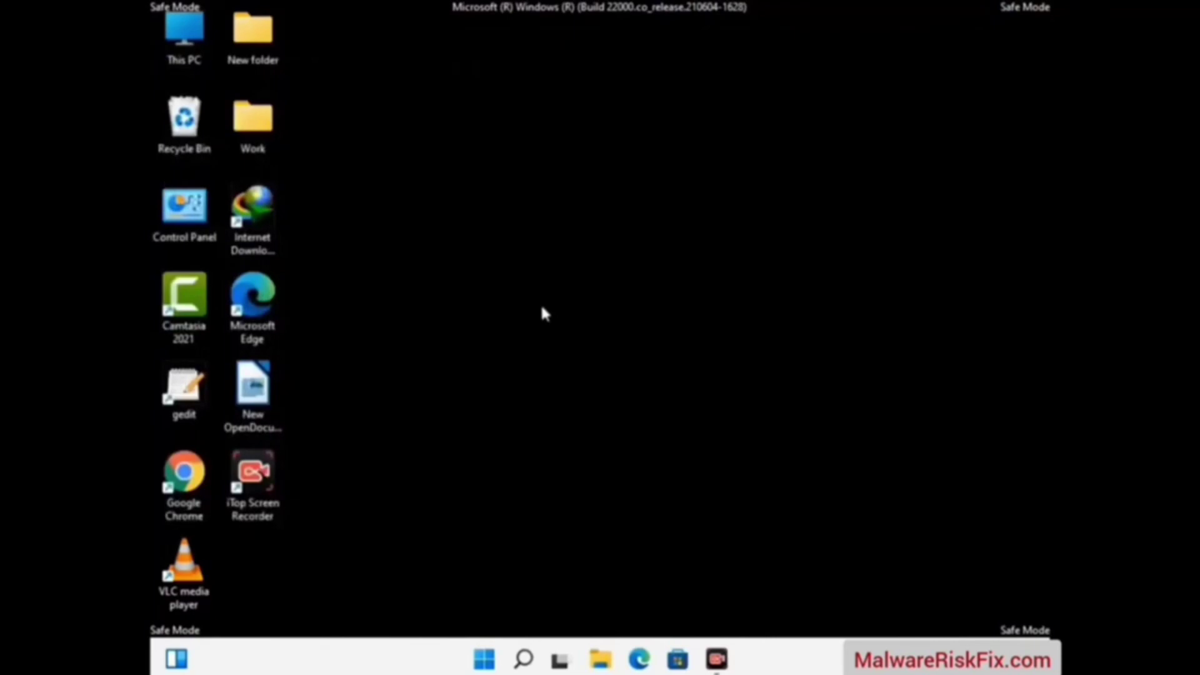
Open the %appdata% folder through the Run dialog
key(super+r)
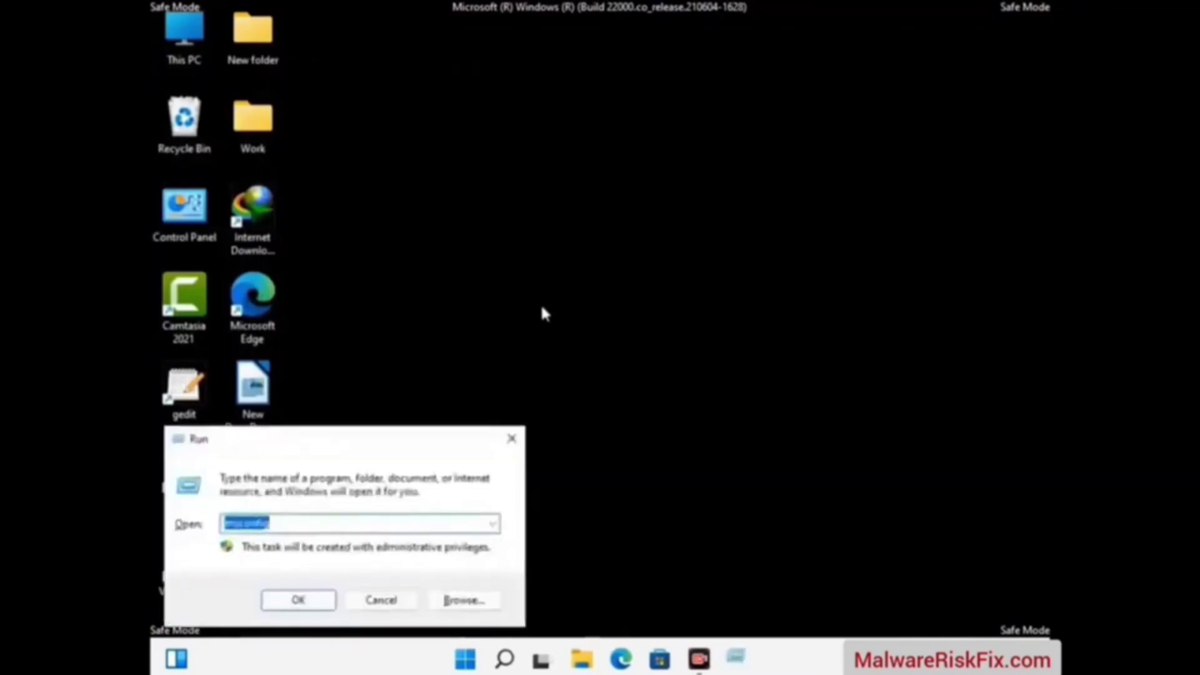
drag(343, 436, 557, 187)
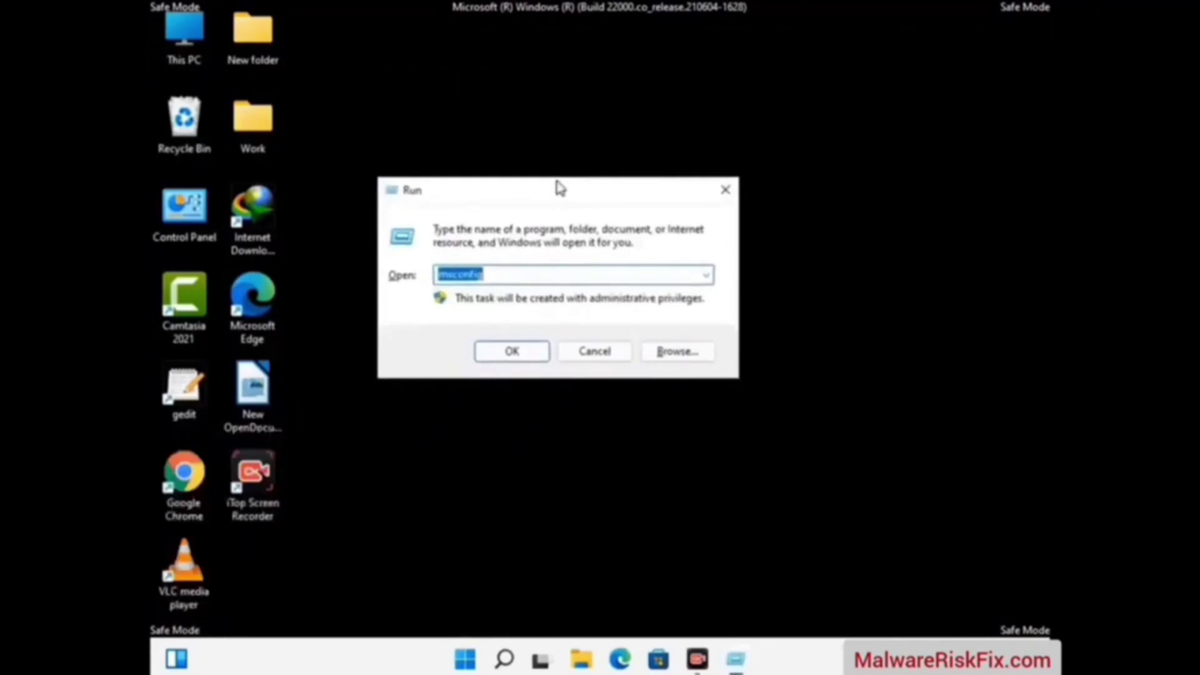
text(%)
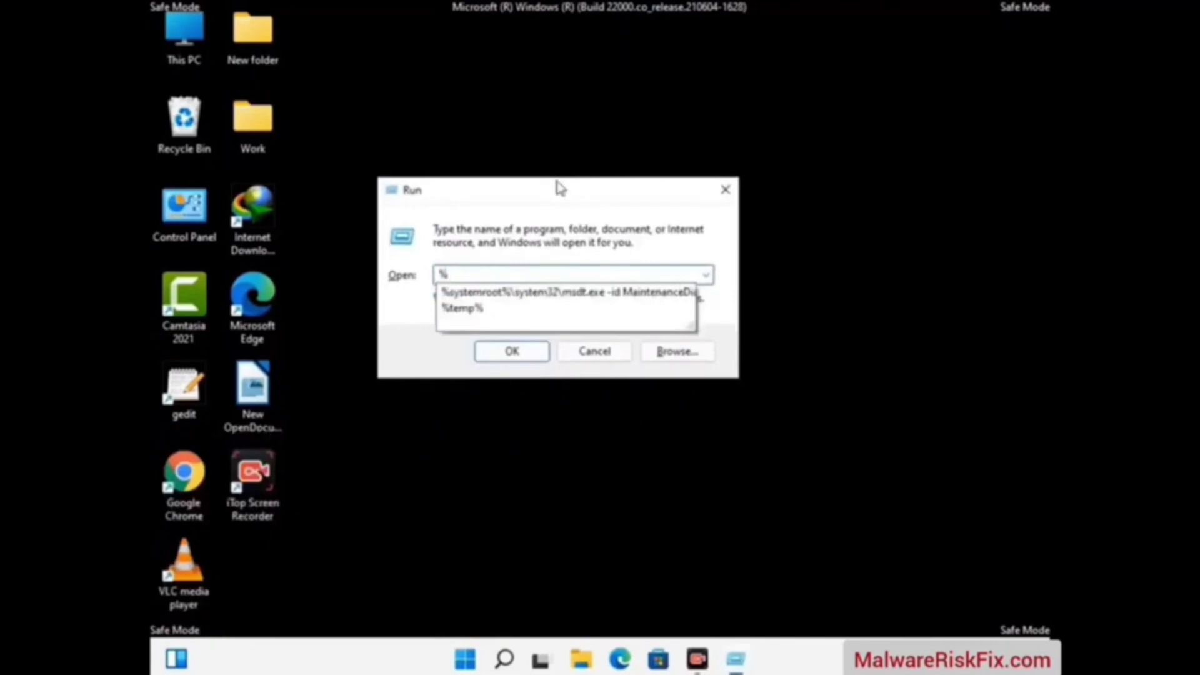
text(appdata%)
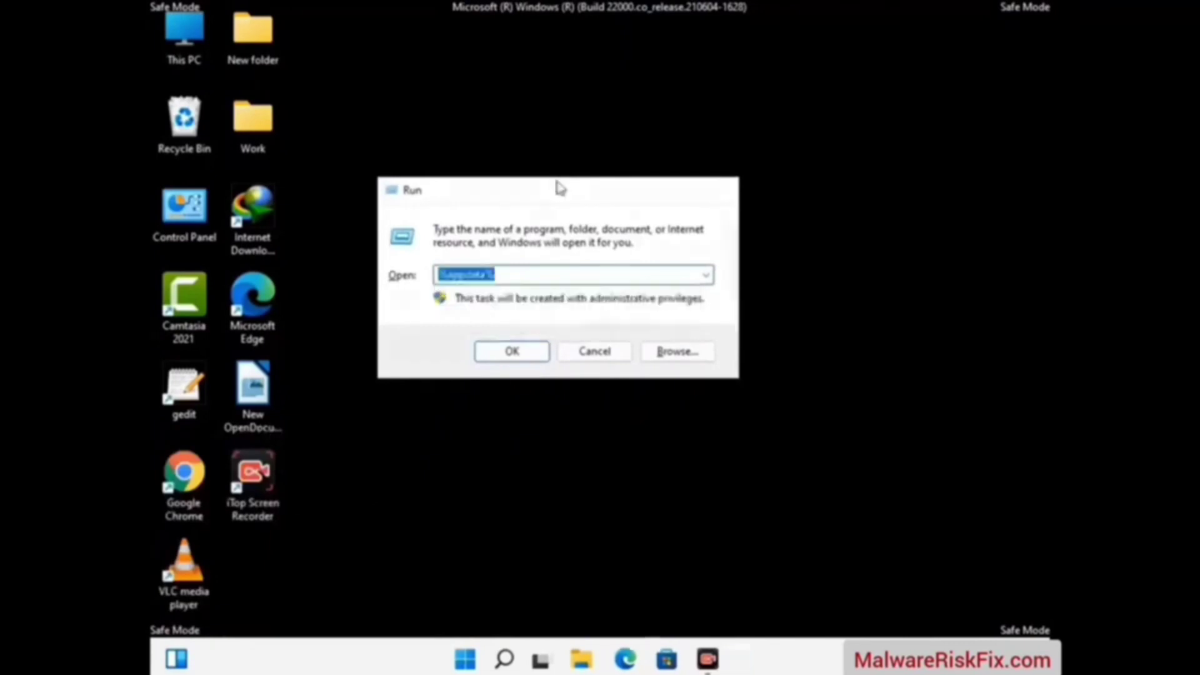
key(Return)
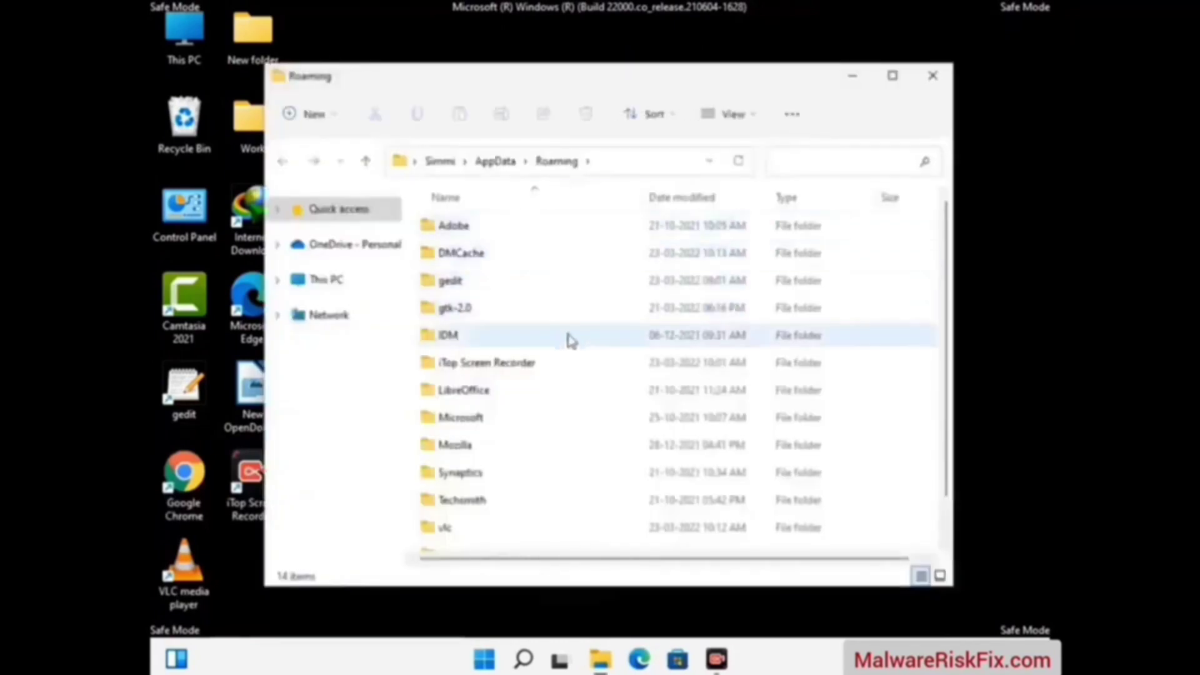
Try to delete the Zoom folder from the AppData\Roaming folder and close the folder window
scroll(565, 338, down, 1)
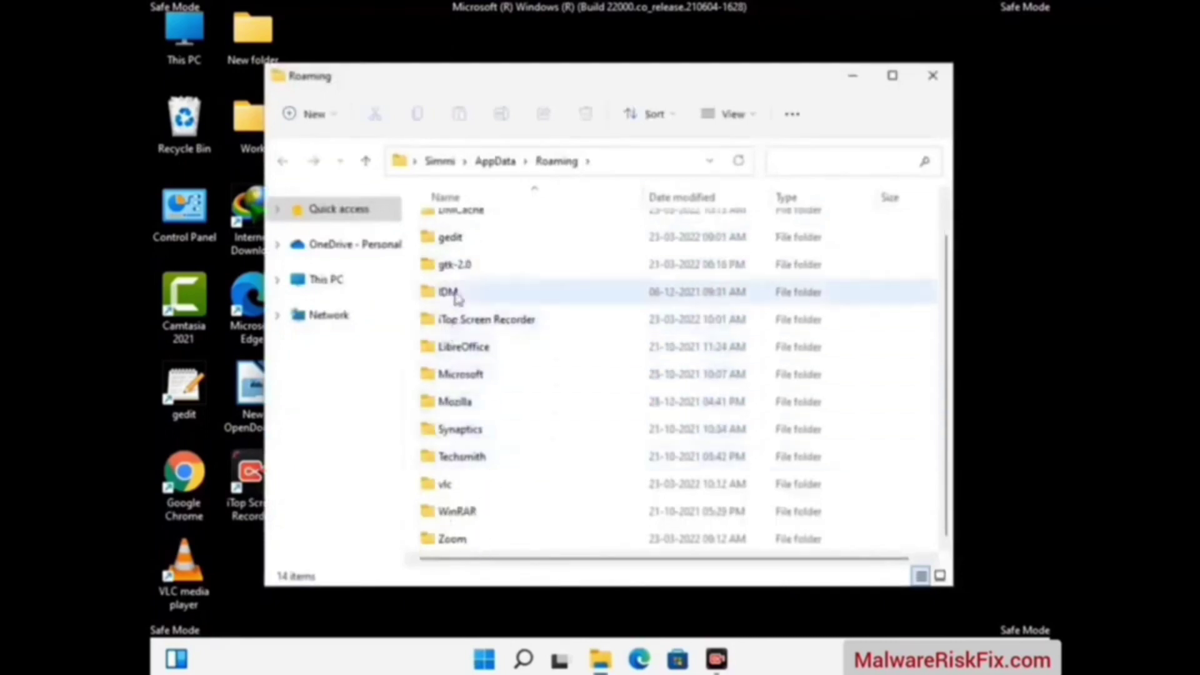
scroll(501, 335, up, 1)
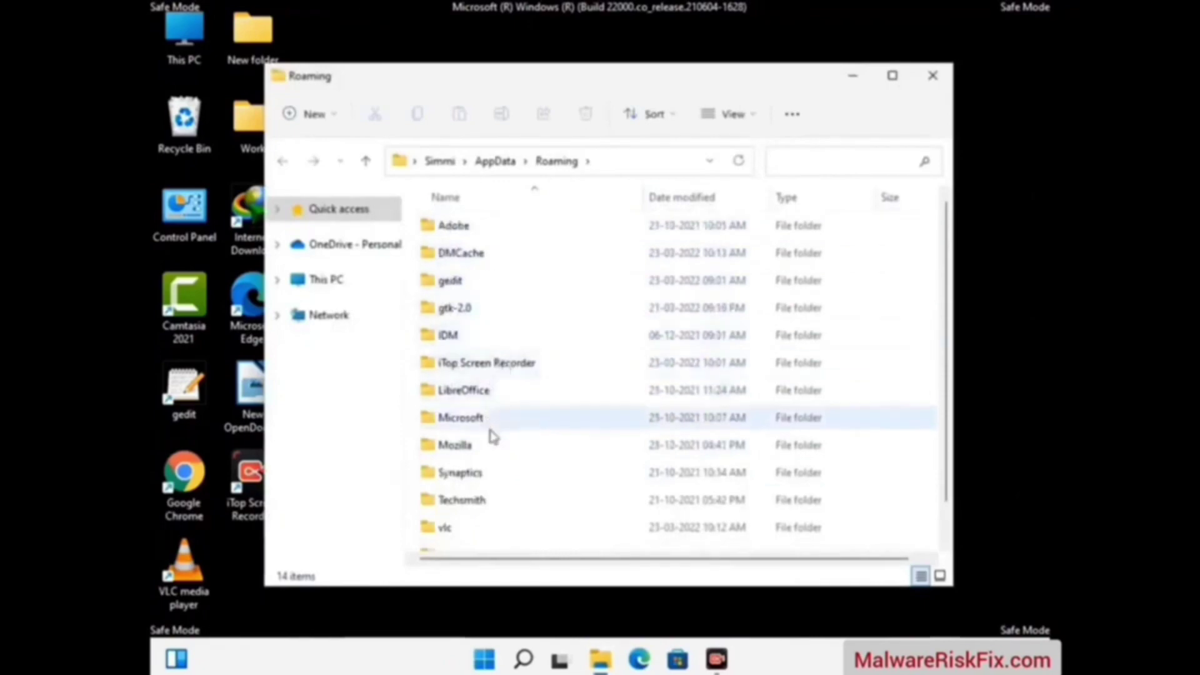
scroll(490, 434, down, 1)
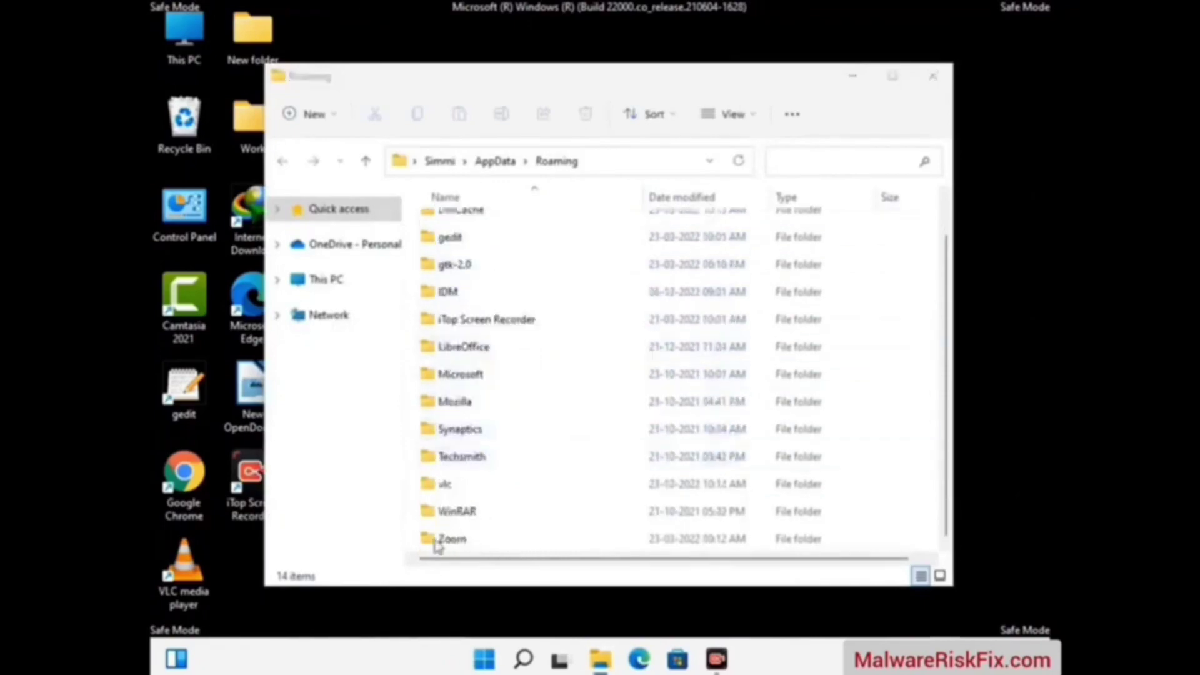
click(674, 539)
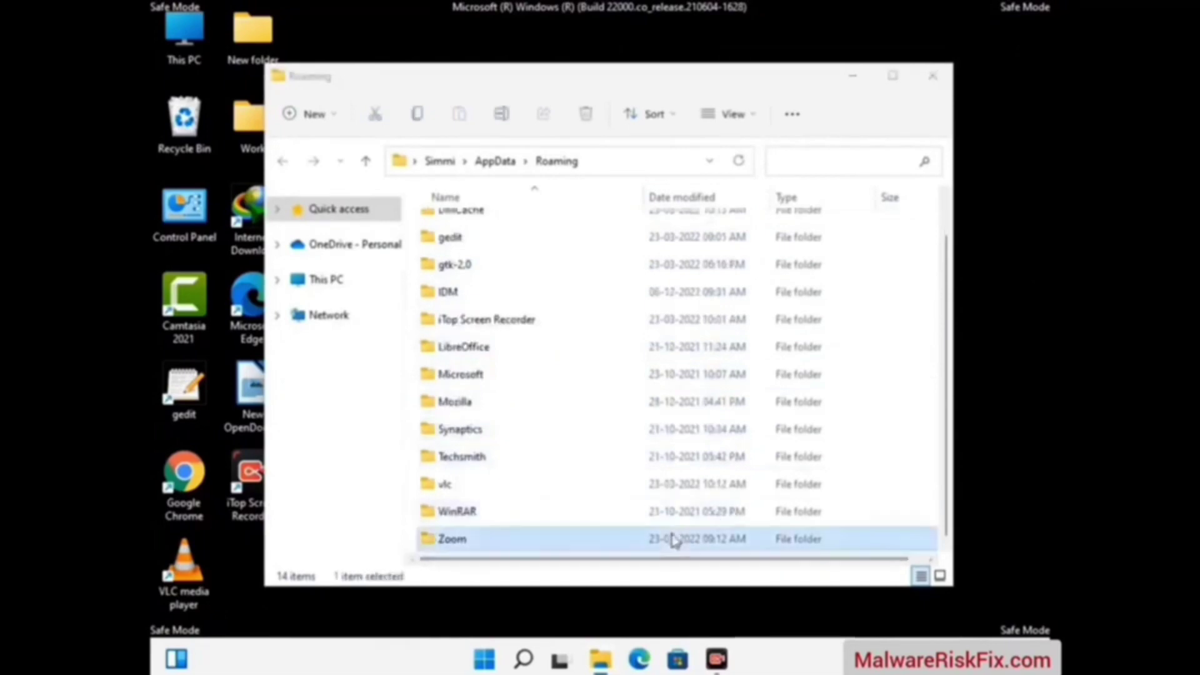
click(595, 123)
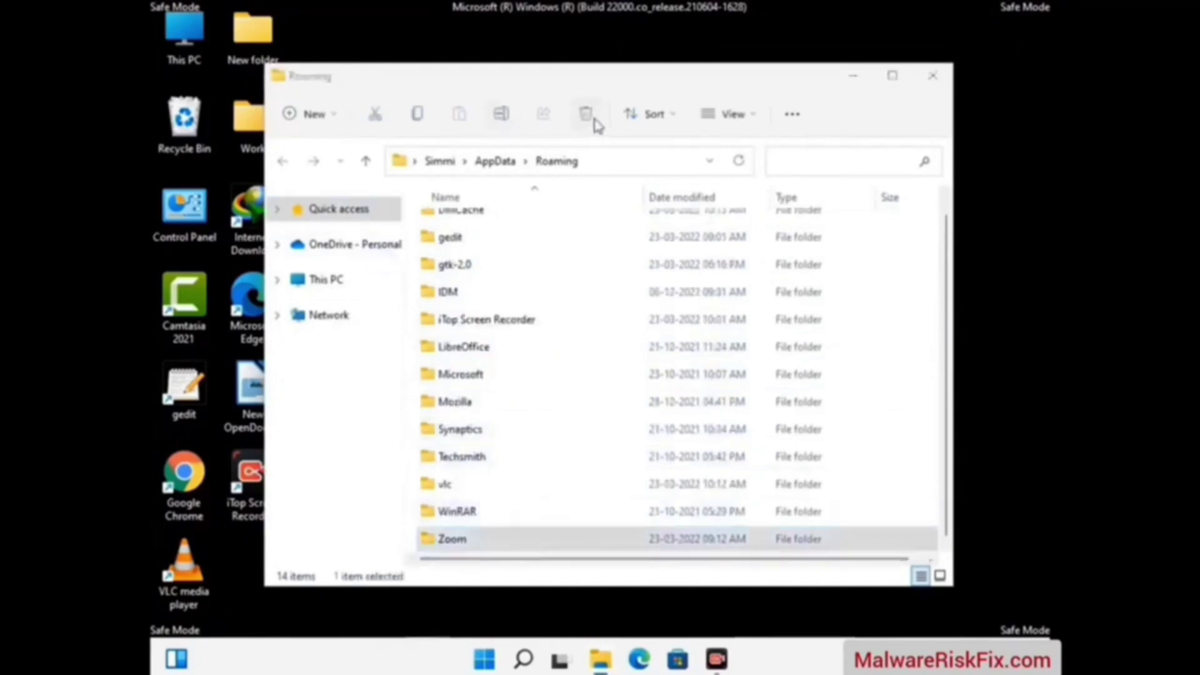
click(931, 76)
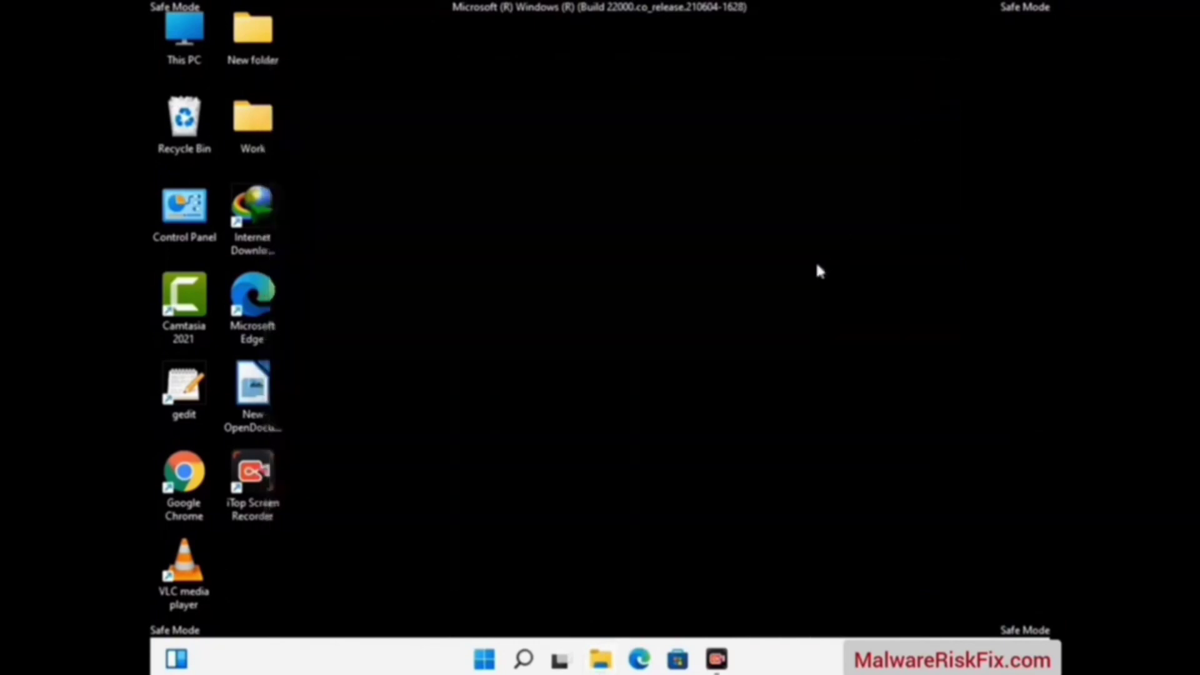
Open the %LocalAppData% folder through the Run dialog
key(super+r)
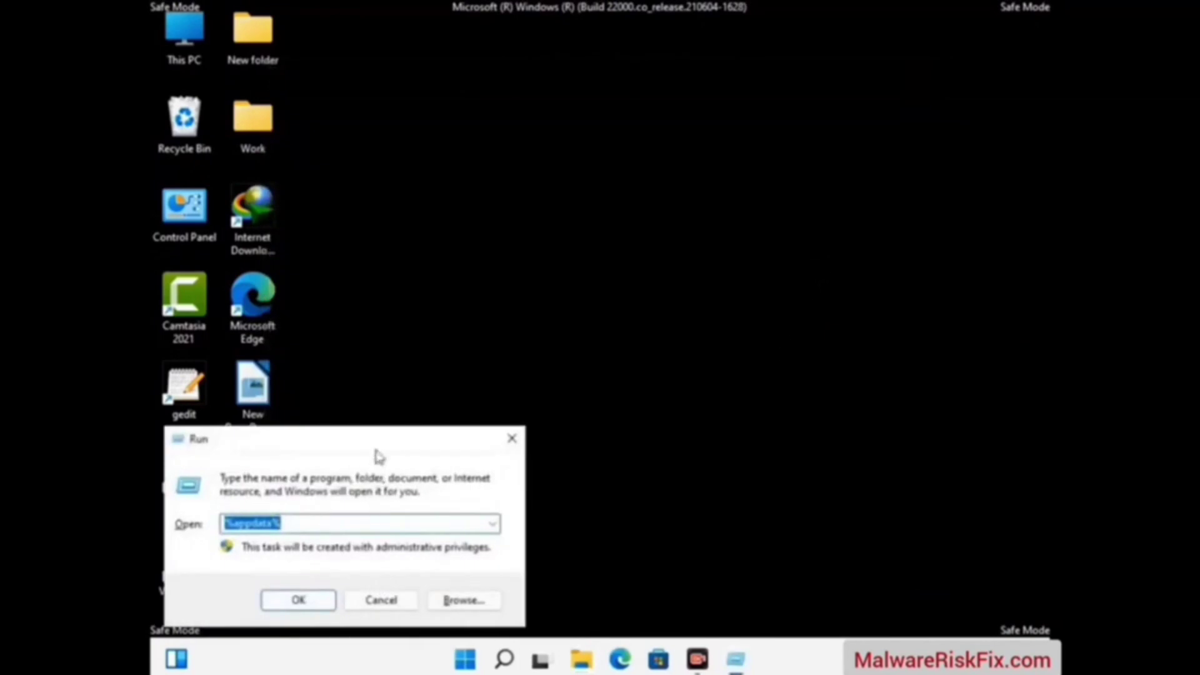
drag(377, 449, 633, 247)
text(%)
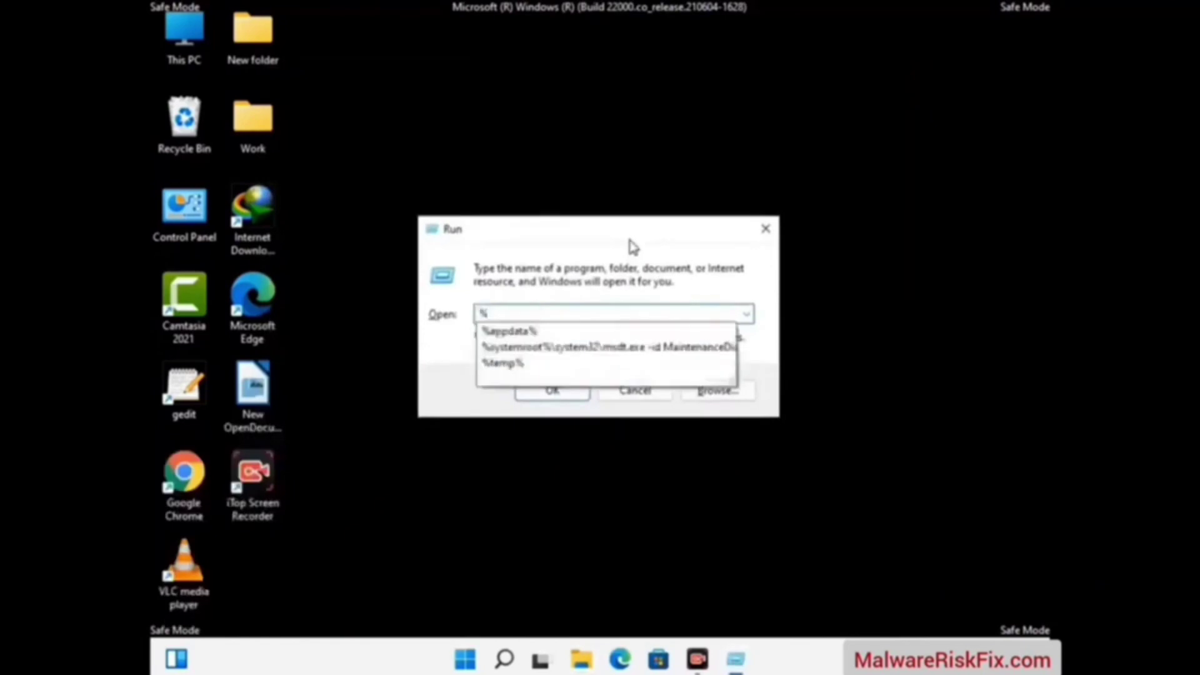
text(LocalA)
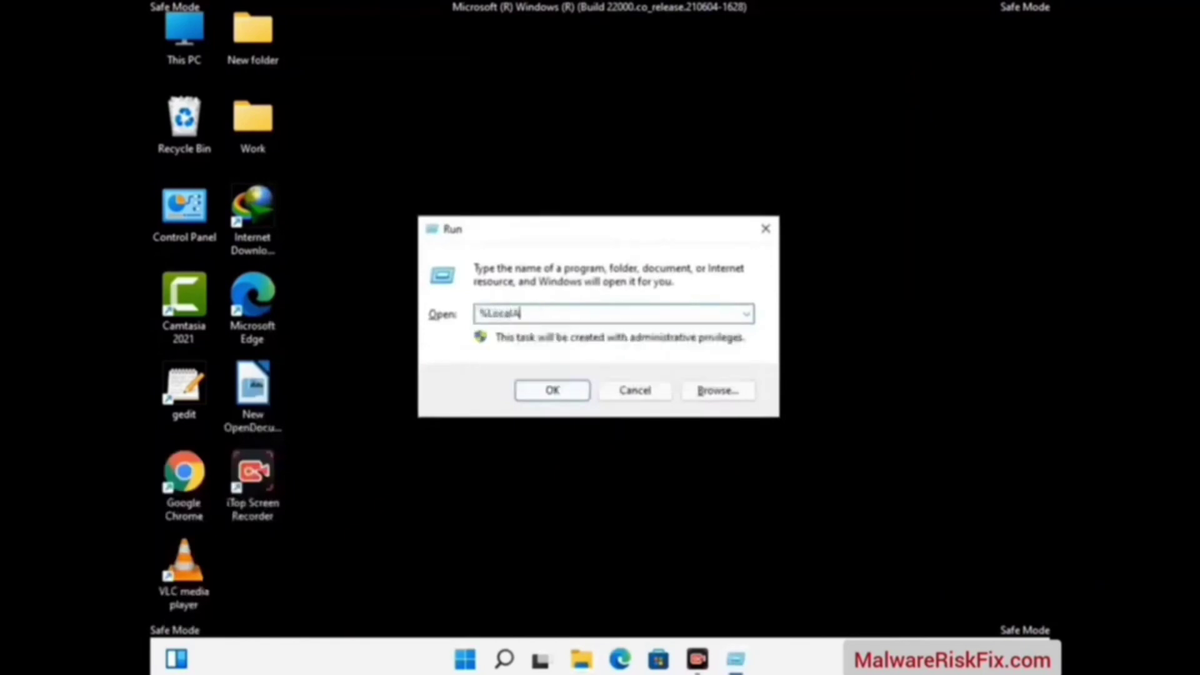
text(ppData%)
key(Return)
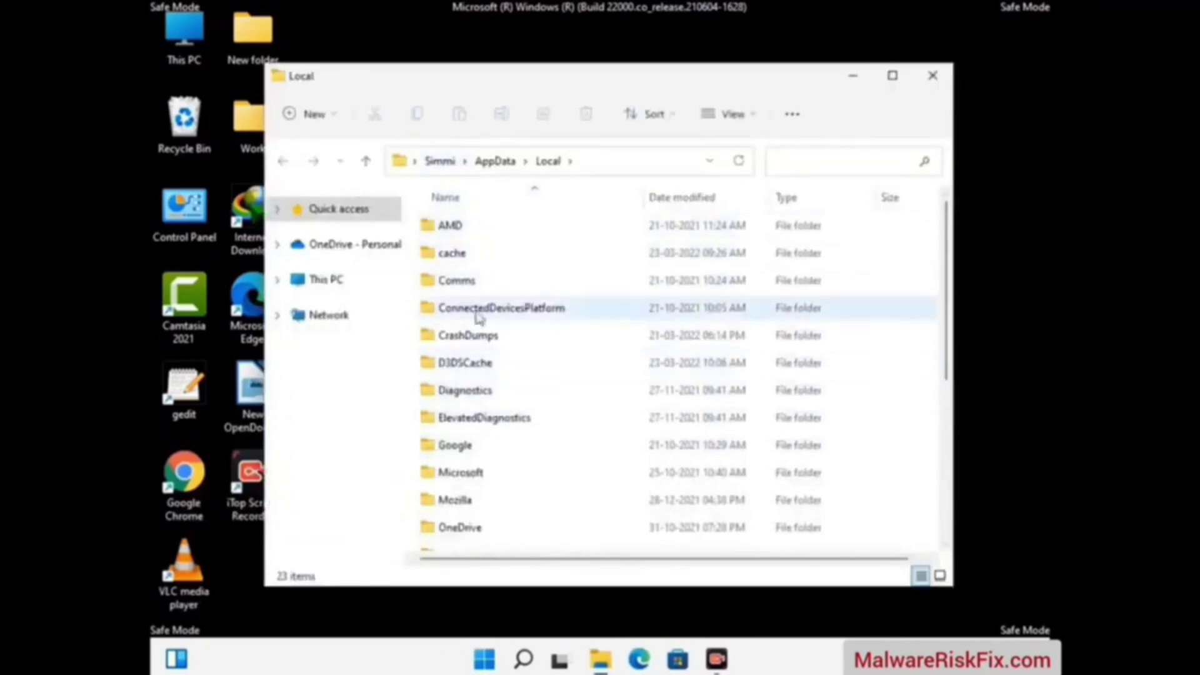
Delete the Mozilla folder from the AppData\Local folder and close the folder window
scroll(505, 422, down, 1)
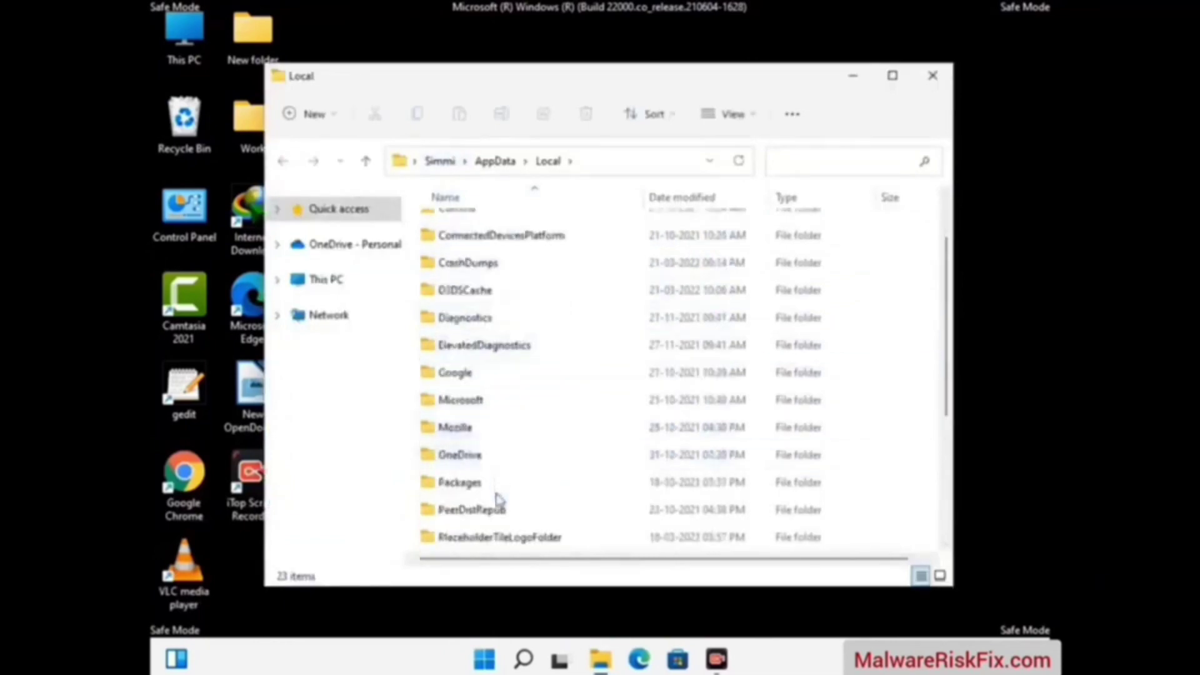
click(470, 432)
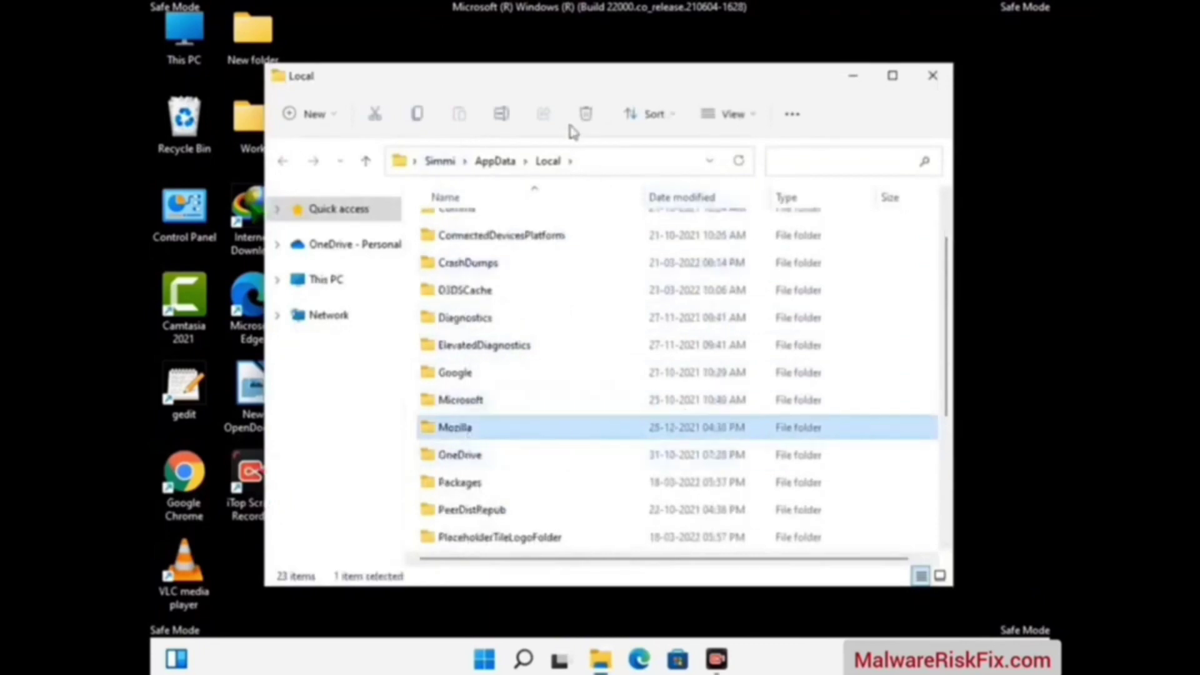
click(585, 123)
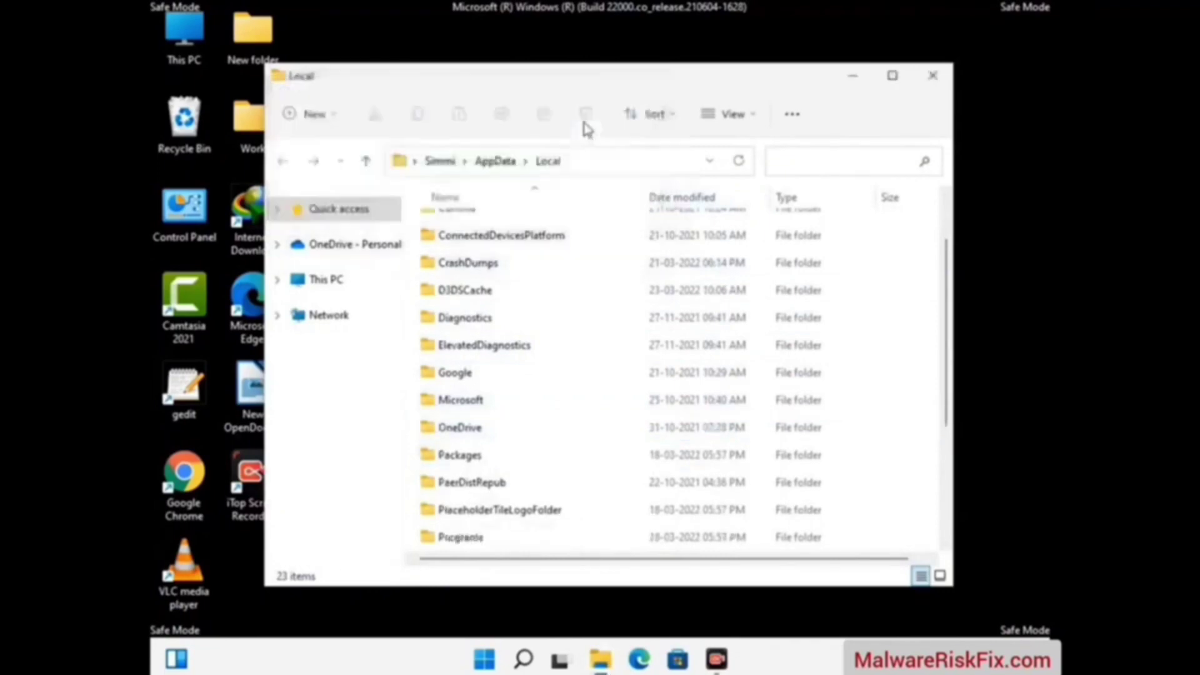
click(932, 76)
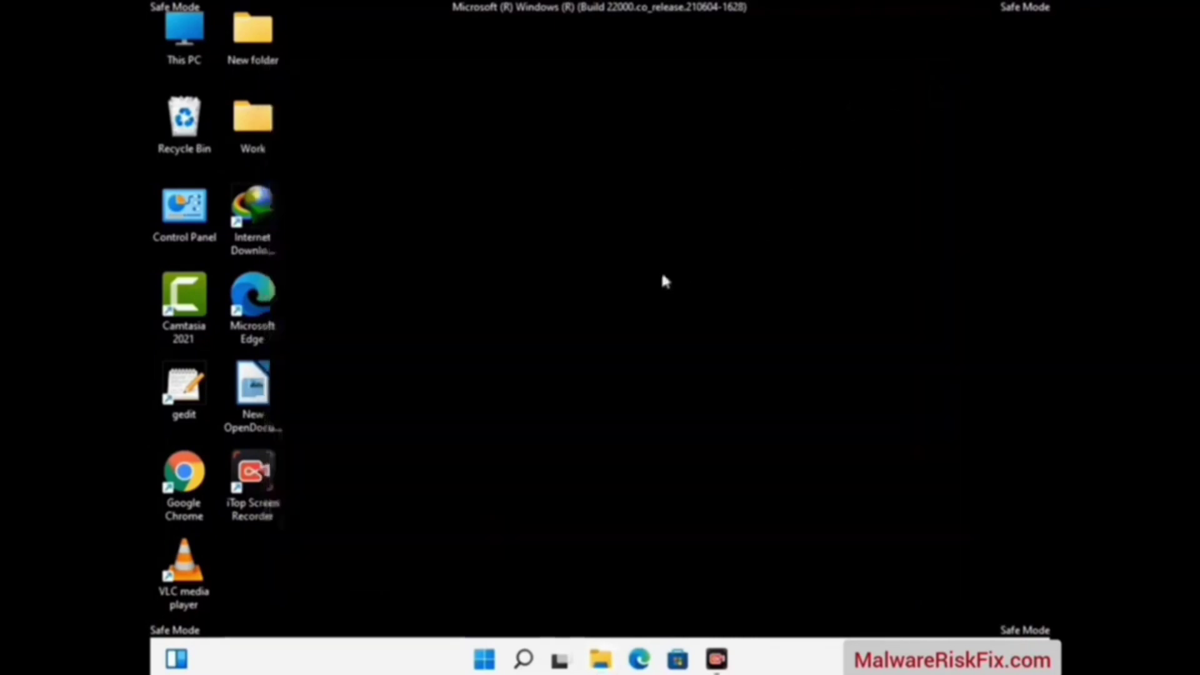
Open the %ProgramData% folder through the Run dialog
key(super+r)
drag(305, 447, 548, 248)
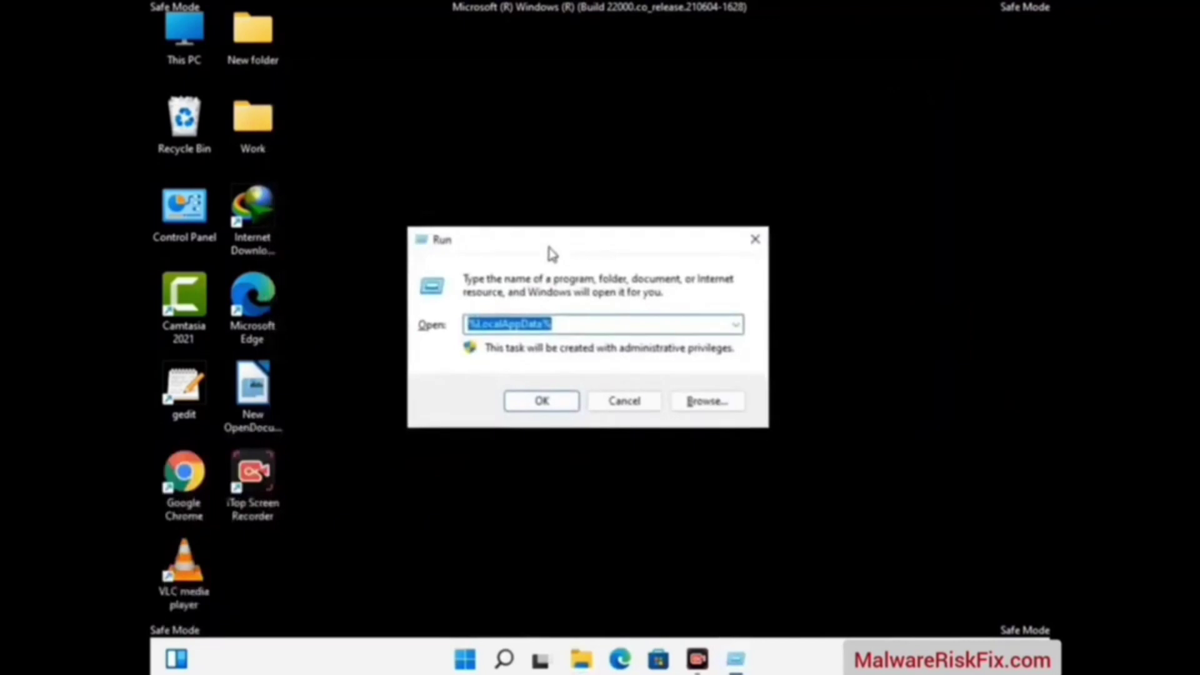
text(%)
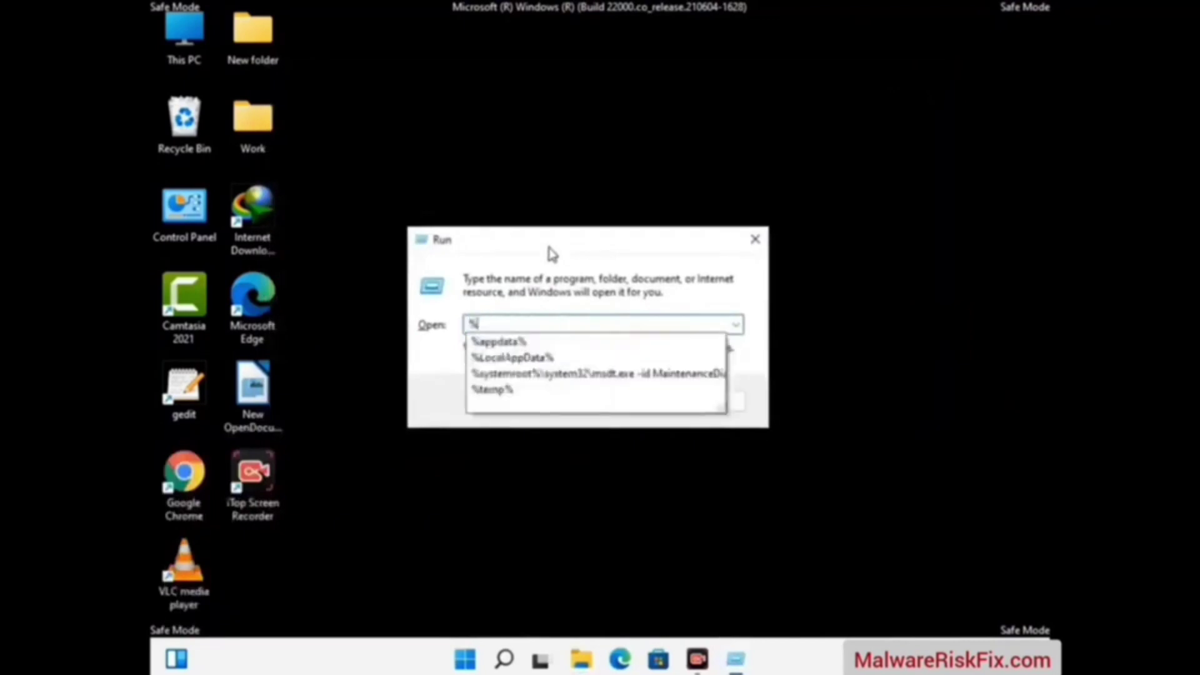
text(Pro)
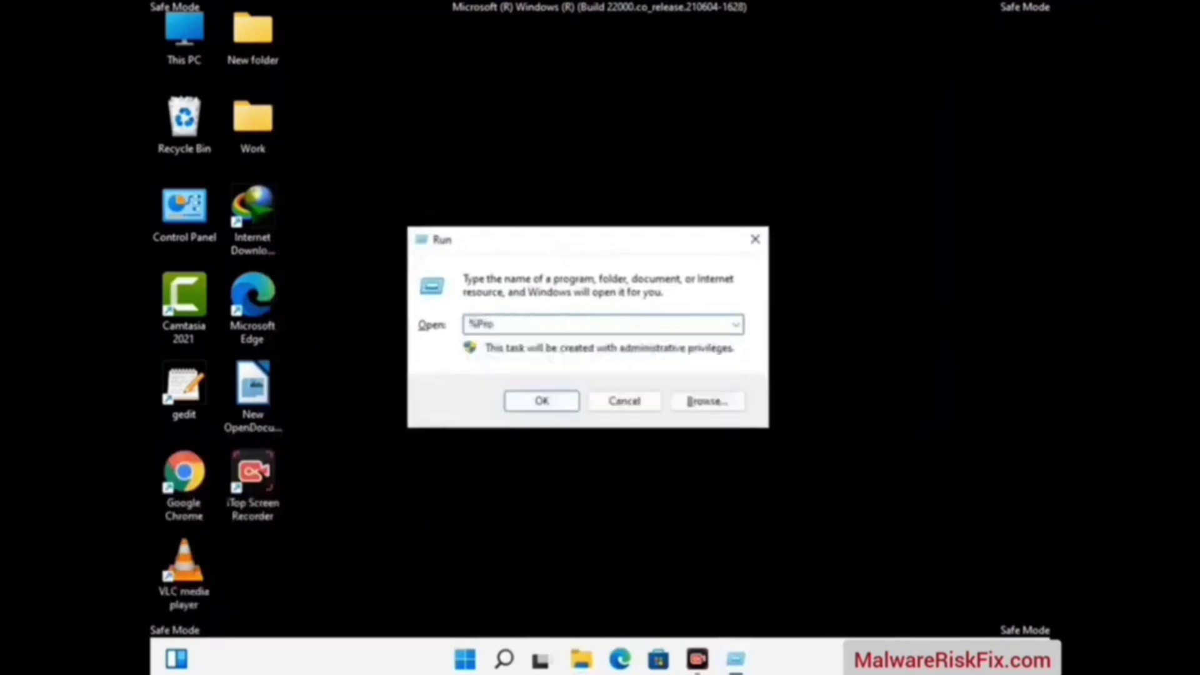
text(gramF)
text(ata%)
key(Return)
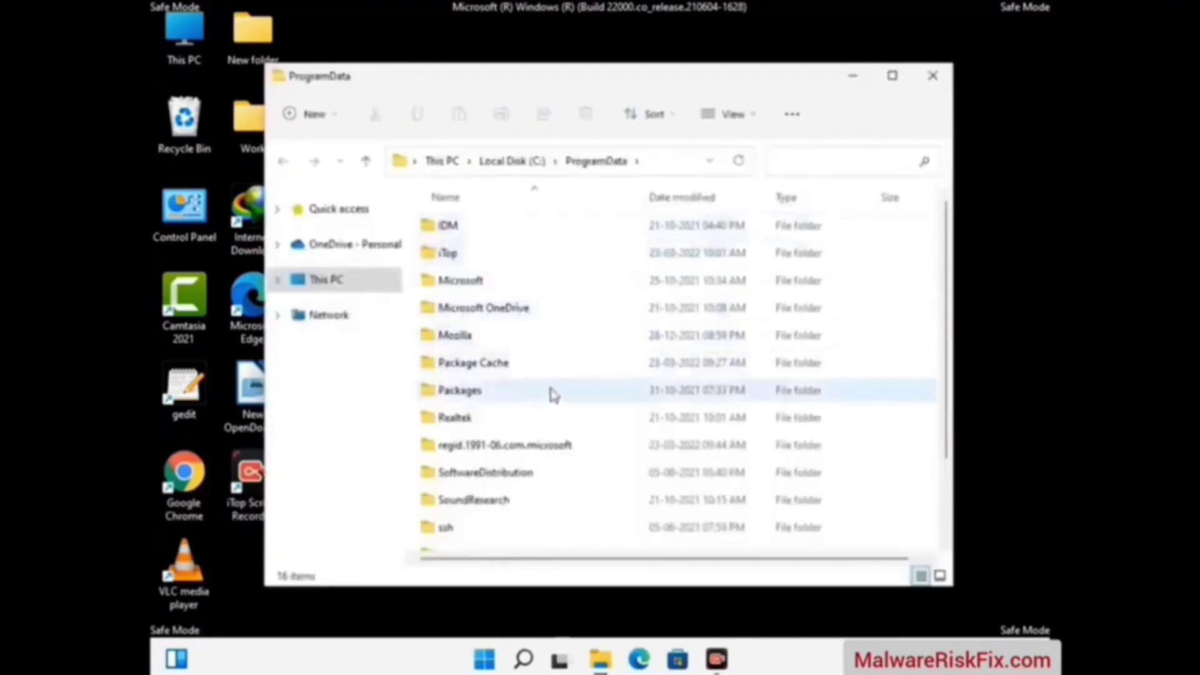
Delete the Mozilla folder from the ProgramData folder and close the folder window
scroll(550, 400, down, 1)
scroll(550, 428, down, 1)
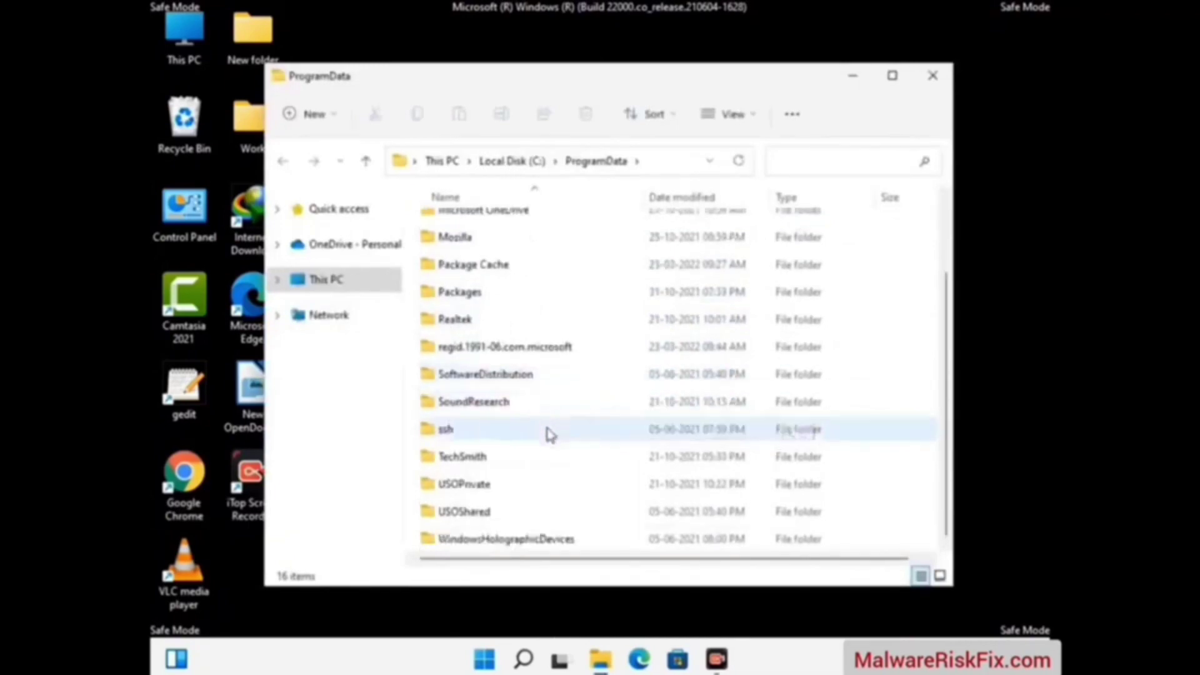
double_click(470, 491)
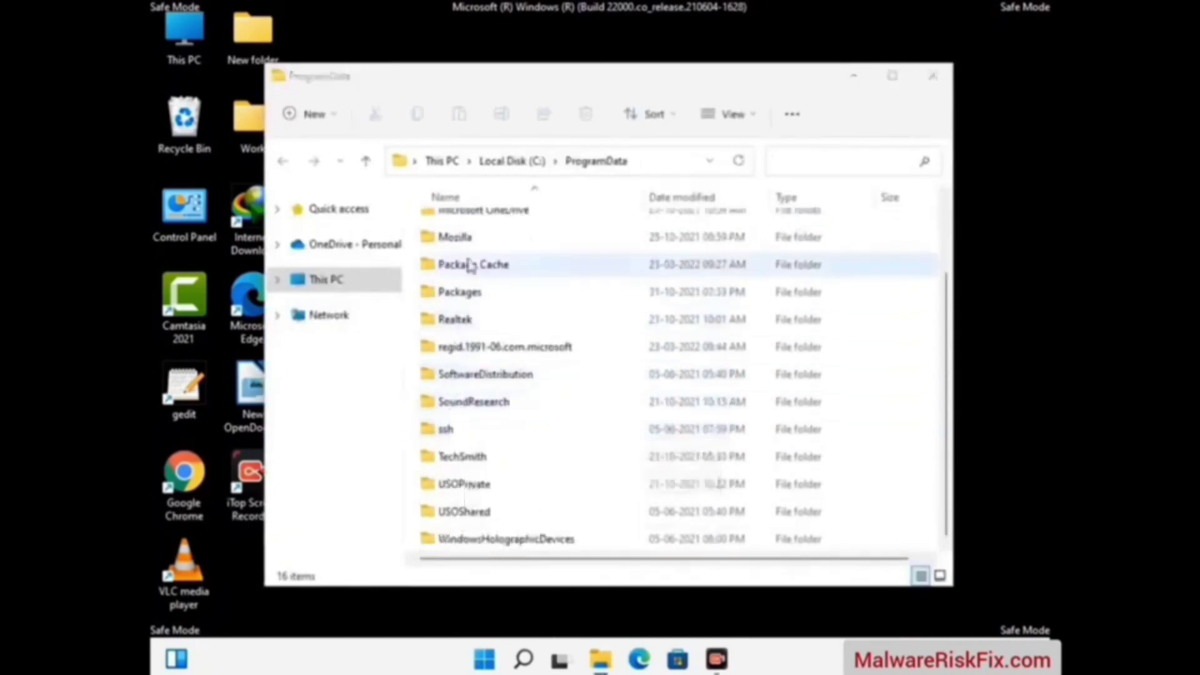
click(472, 237)
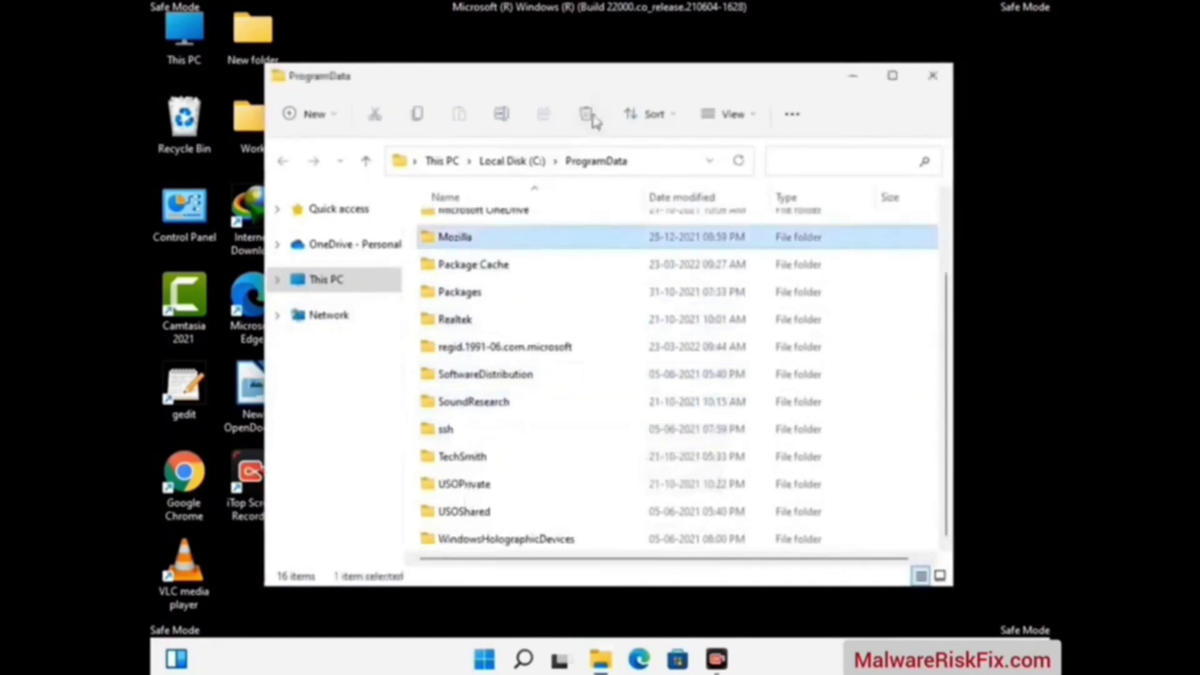
click(594, 120)
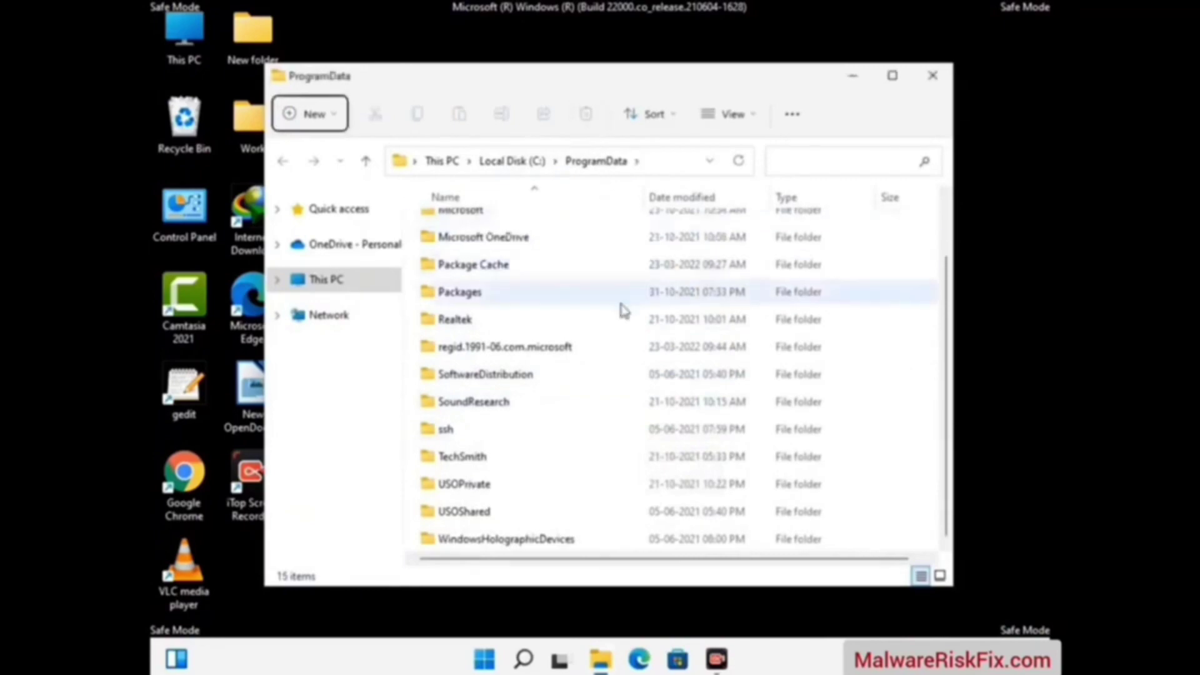
scroll(621, 308, up, 2)
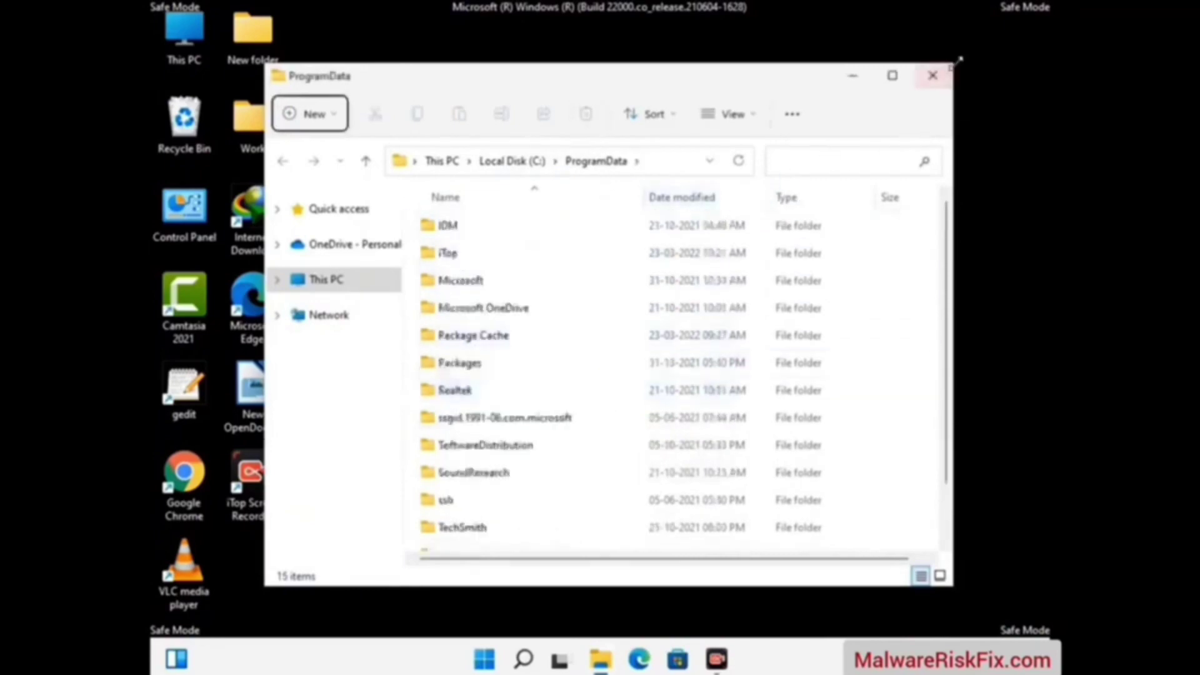
click(942, 79)
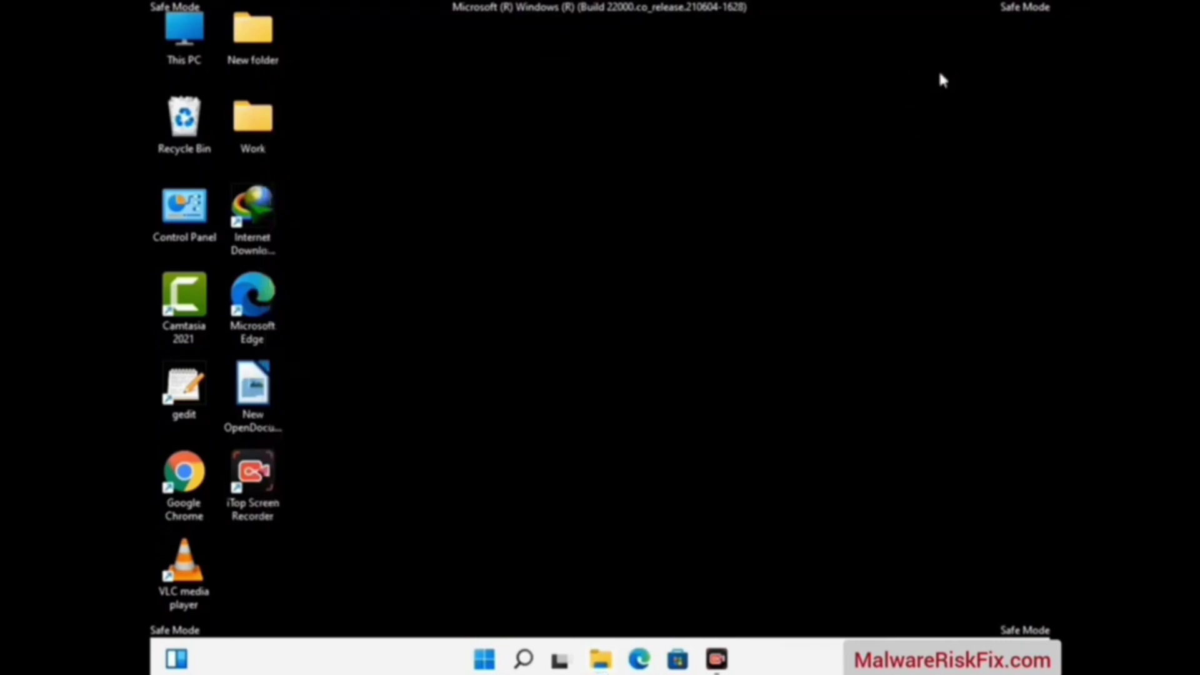
Open the %WinDir% folder through the Run dialog
key(super+r)
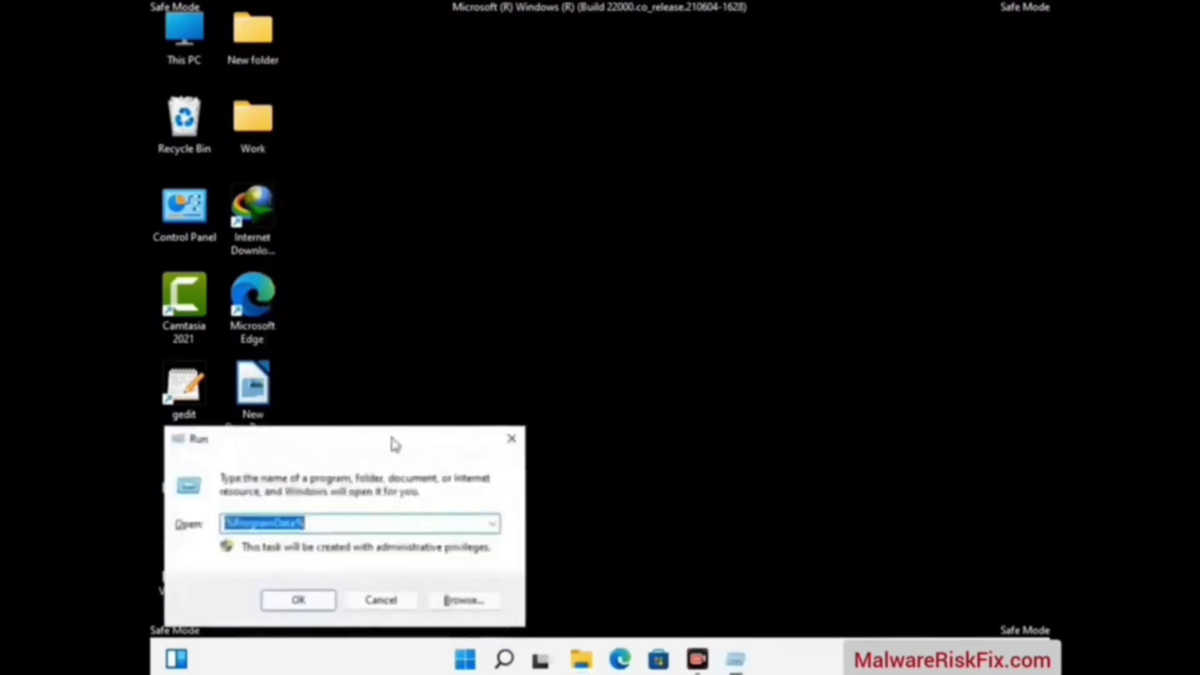
drag(391, 440, 623, 238)
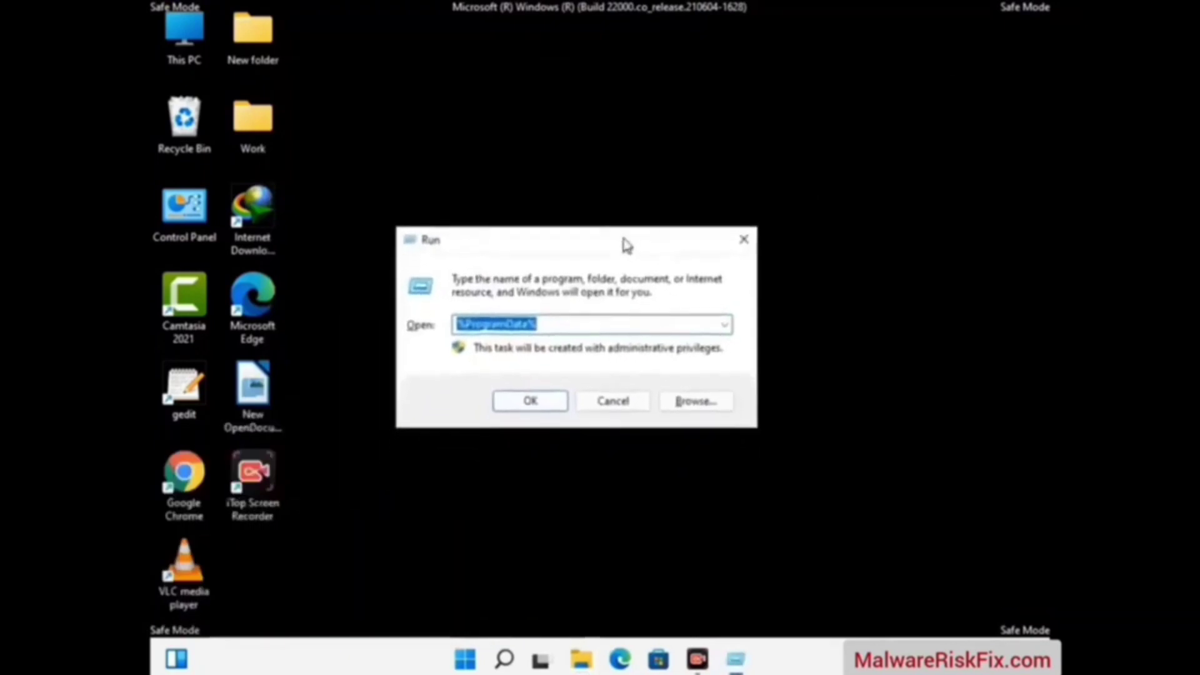
text(%Wi)
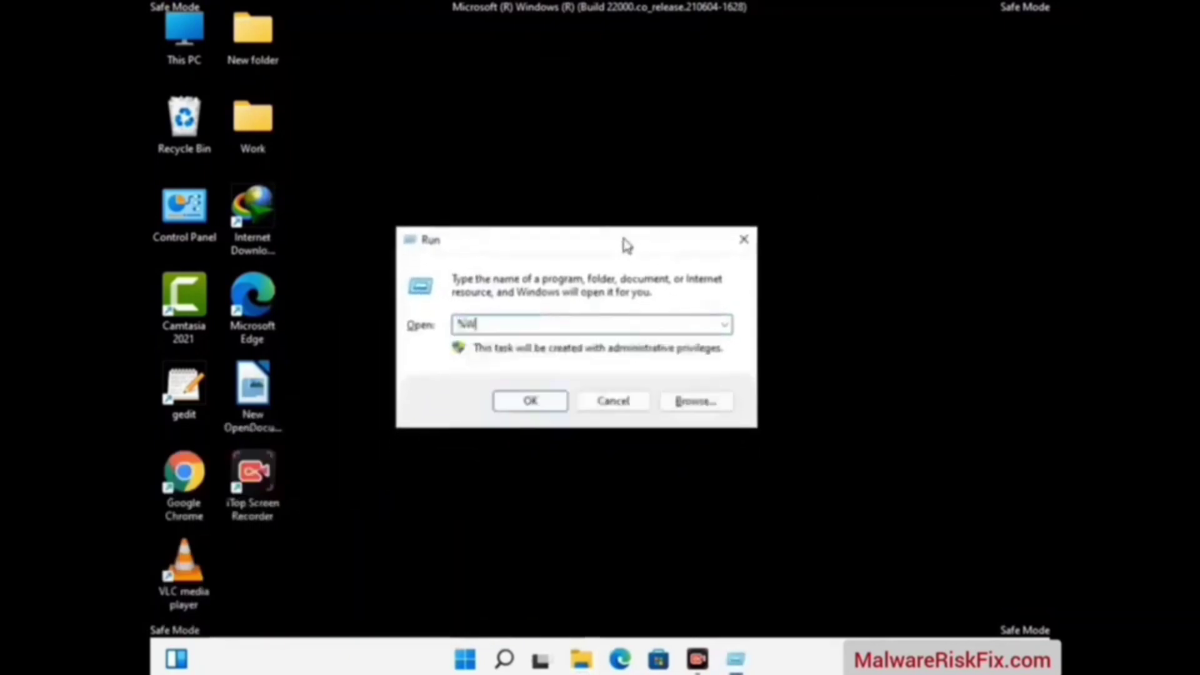
text(nDir%\)
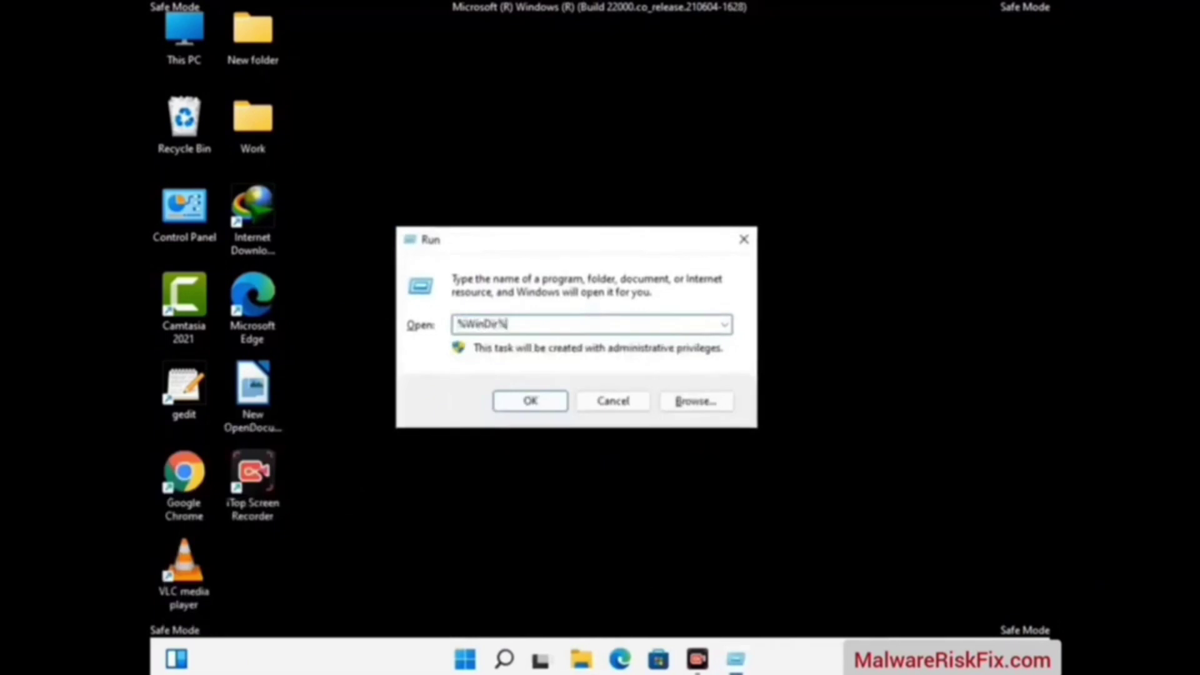
key(Return)
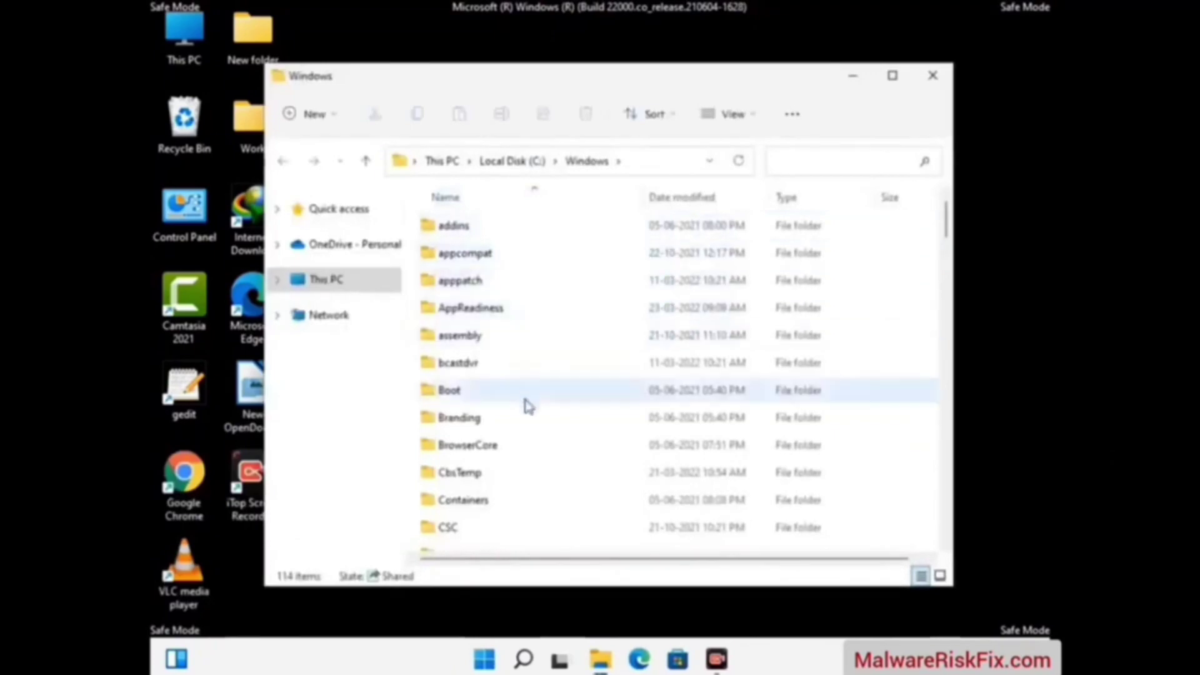
Examine the contents of the Windows folder for suspicious folders and files, and close the folder window
scroll(528, 416, down, 2)
scroll(530, 423, down, 1)
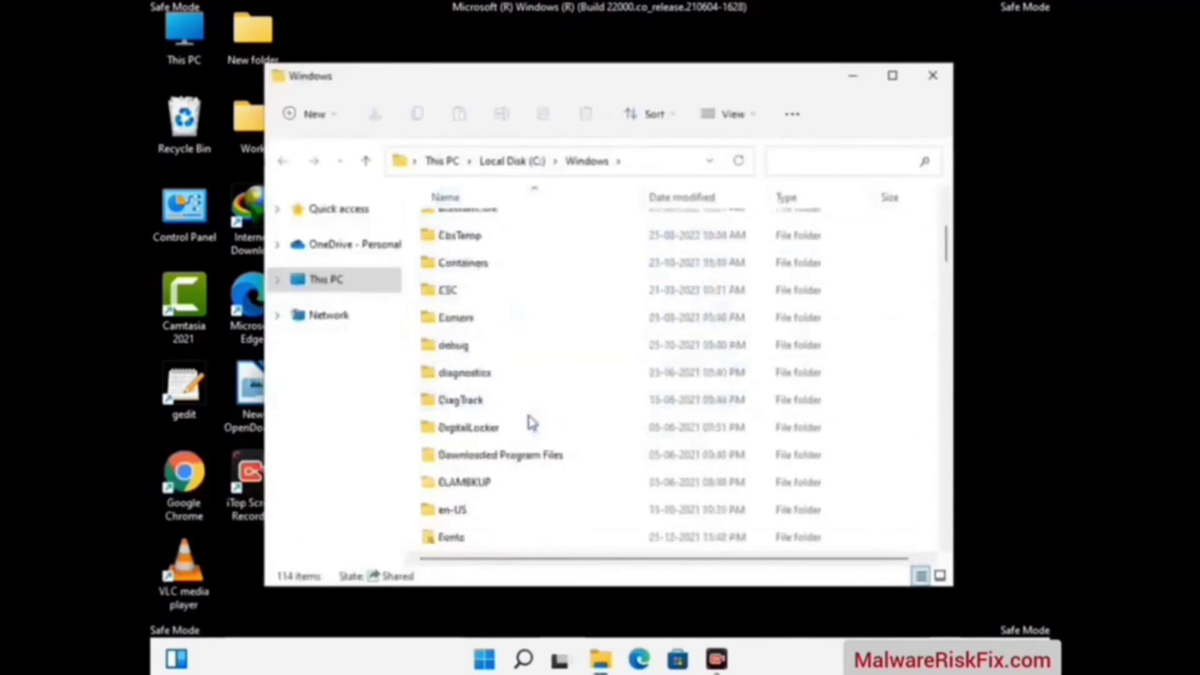
scroll(530, 423, down, 1)
scroll(530, 425, down, 5)
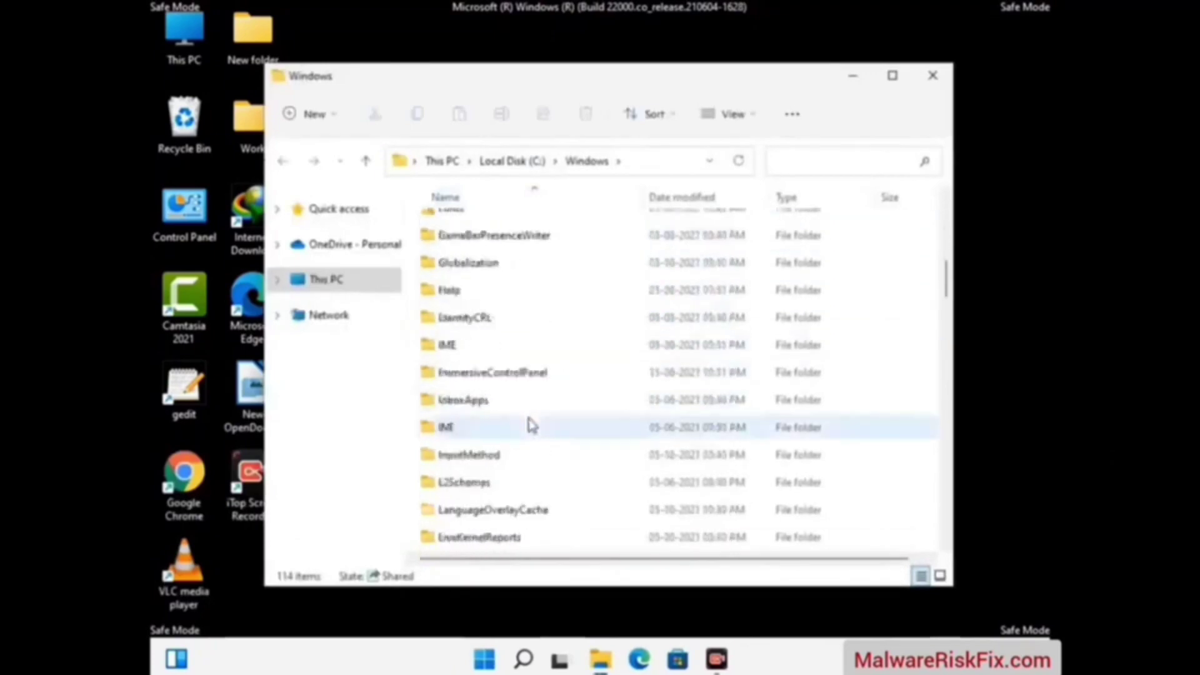
scroll(530, 426, down, 6)
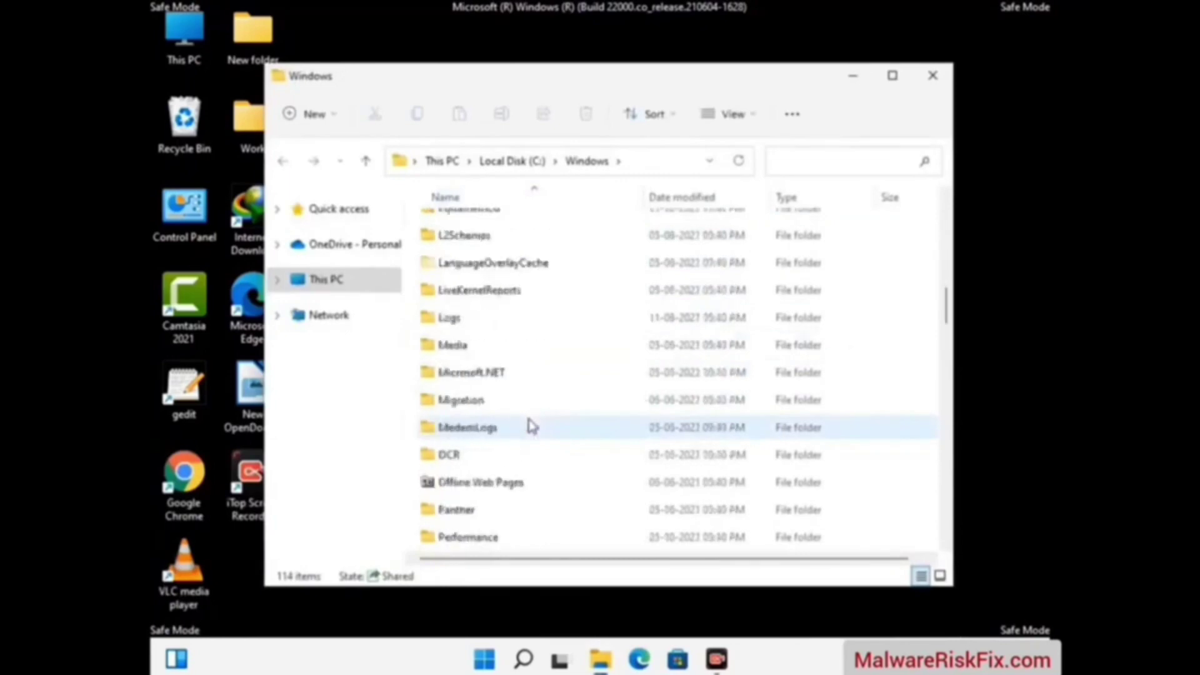
scroll(531, 426, down, 7)
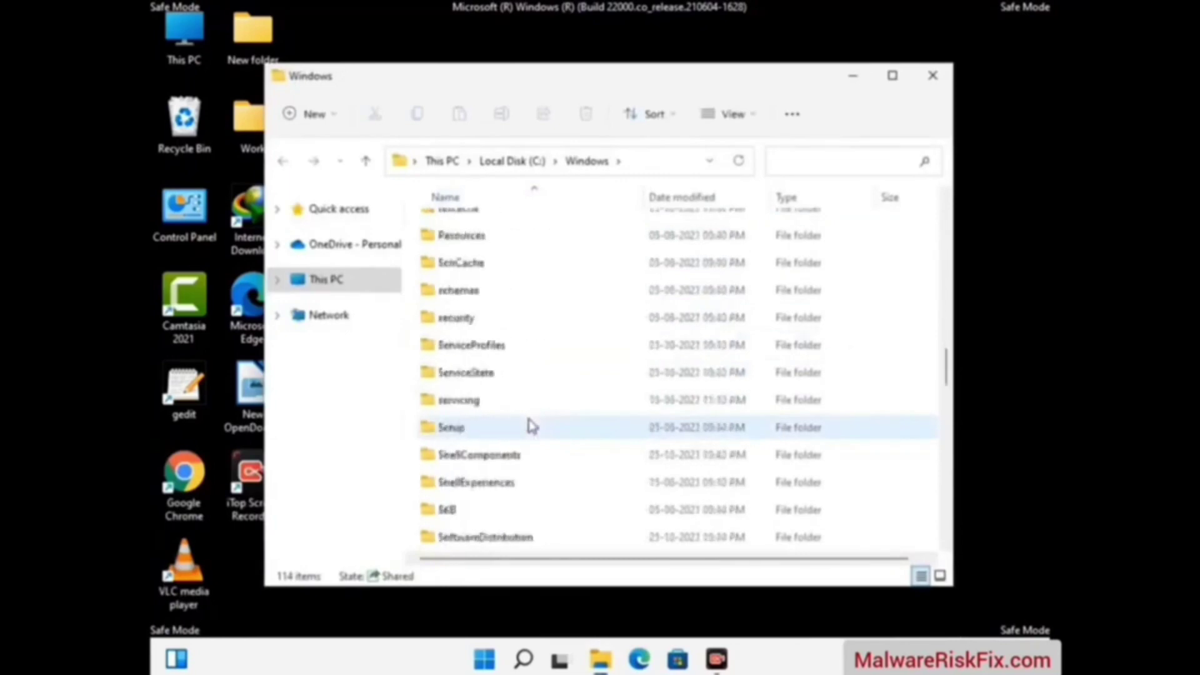
scroll(532, 426, down, 8)
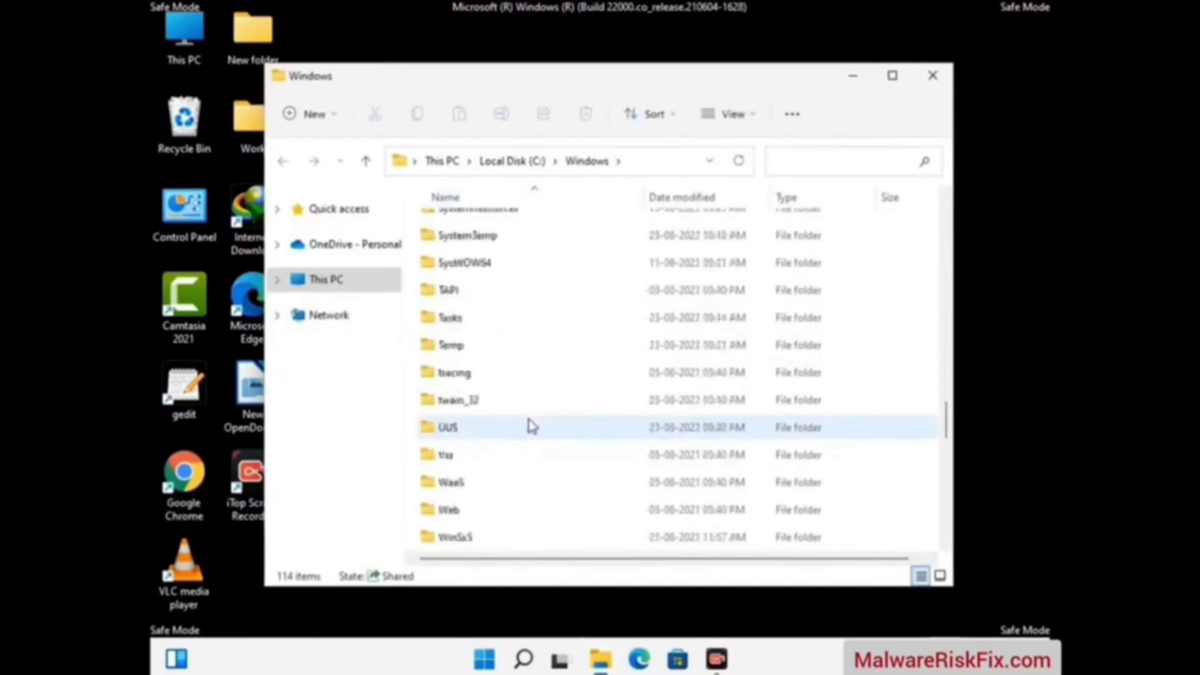
scroll(531, 426, down, 5)
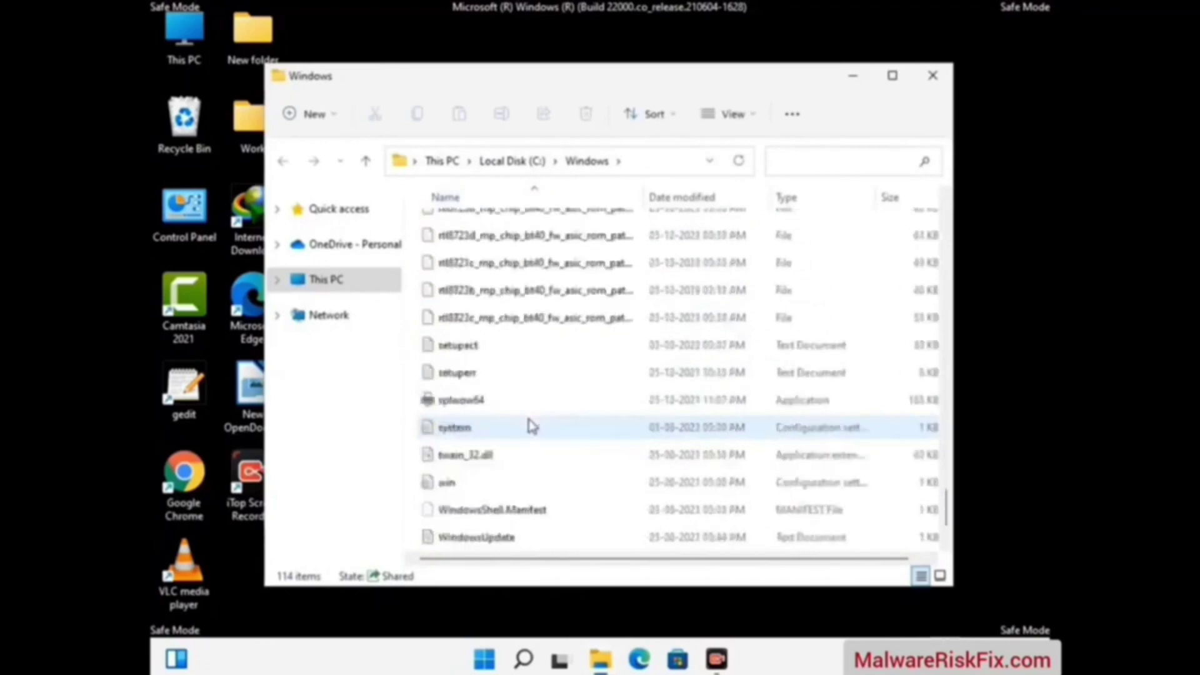
scroll(531, 427, down, 1)
scroll(531, 426, up, 12)
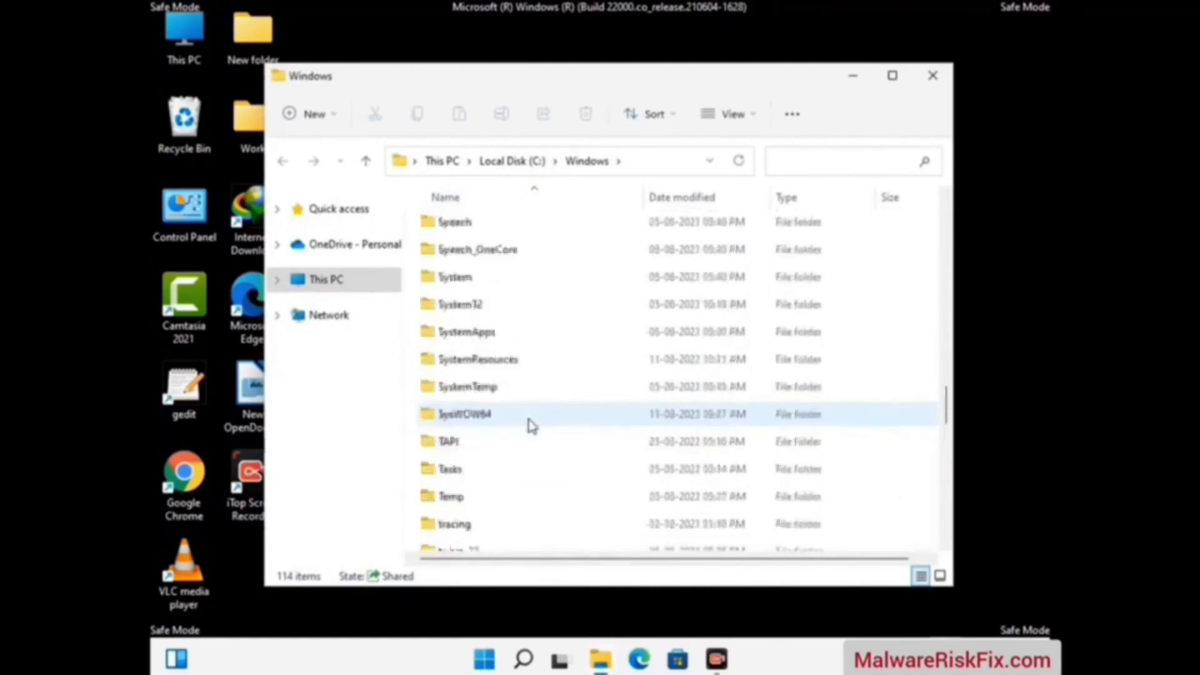
scroll(531, 427, up, 3)
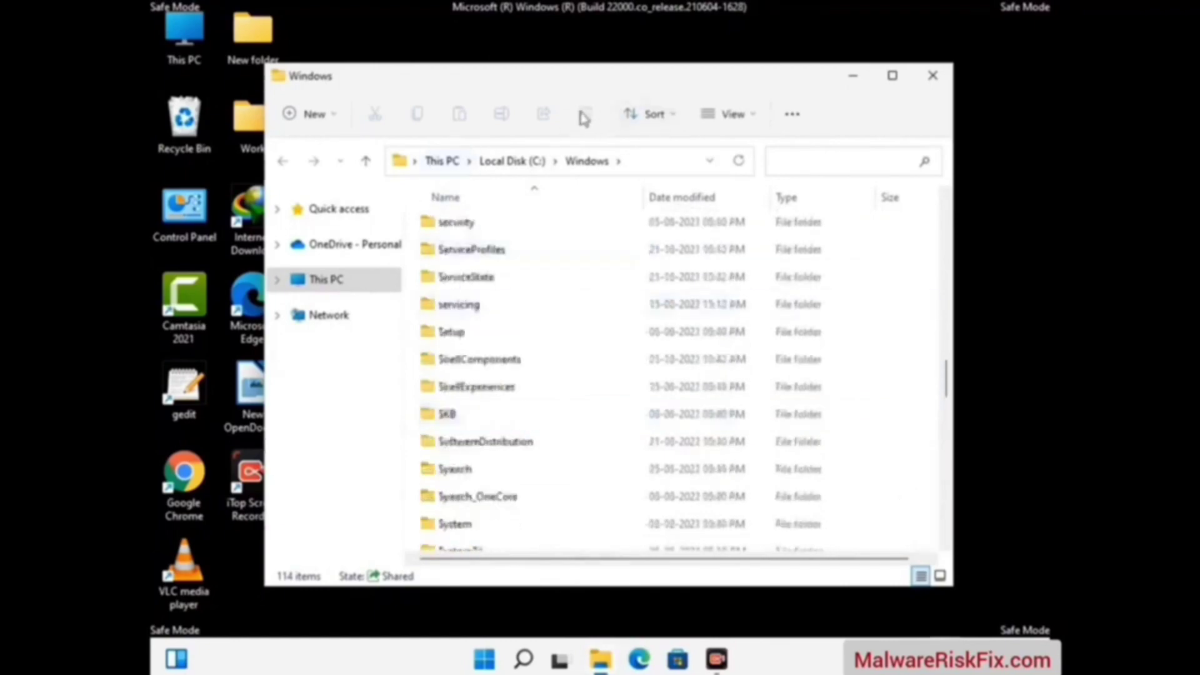
click(934, 76)
Open the %temp% folder through the Run dialog
key(super+r)
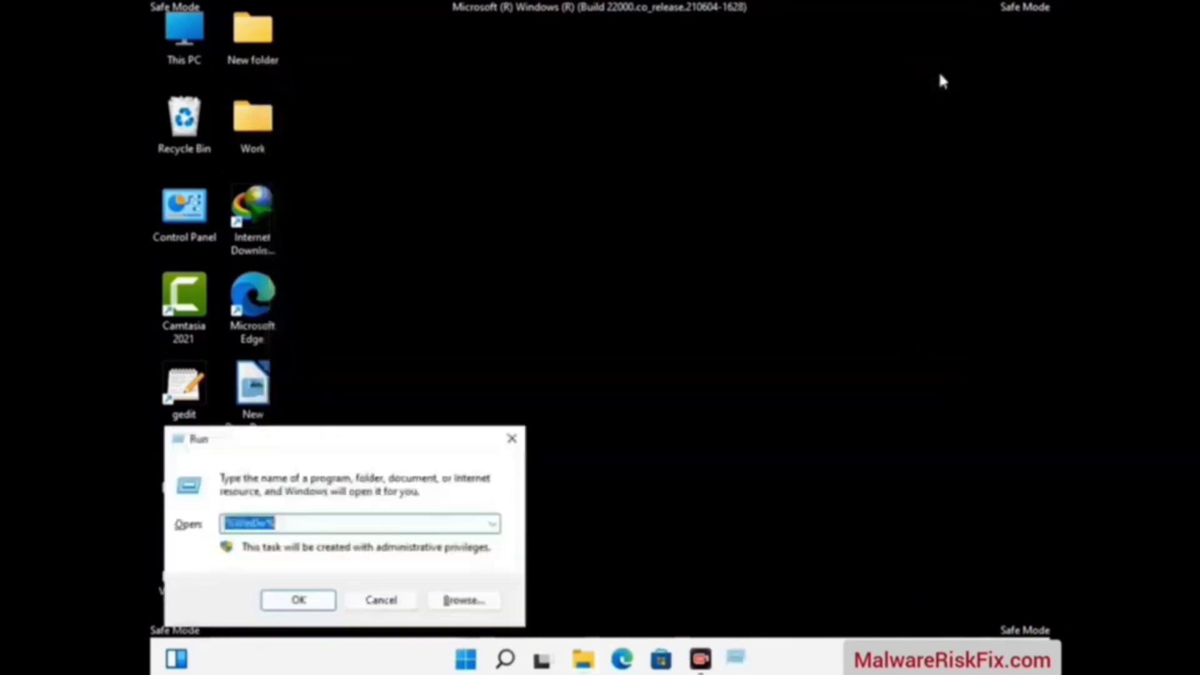
drag(412, 442, 684, 163)
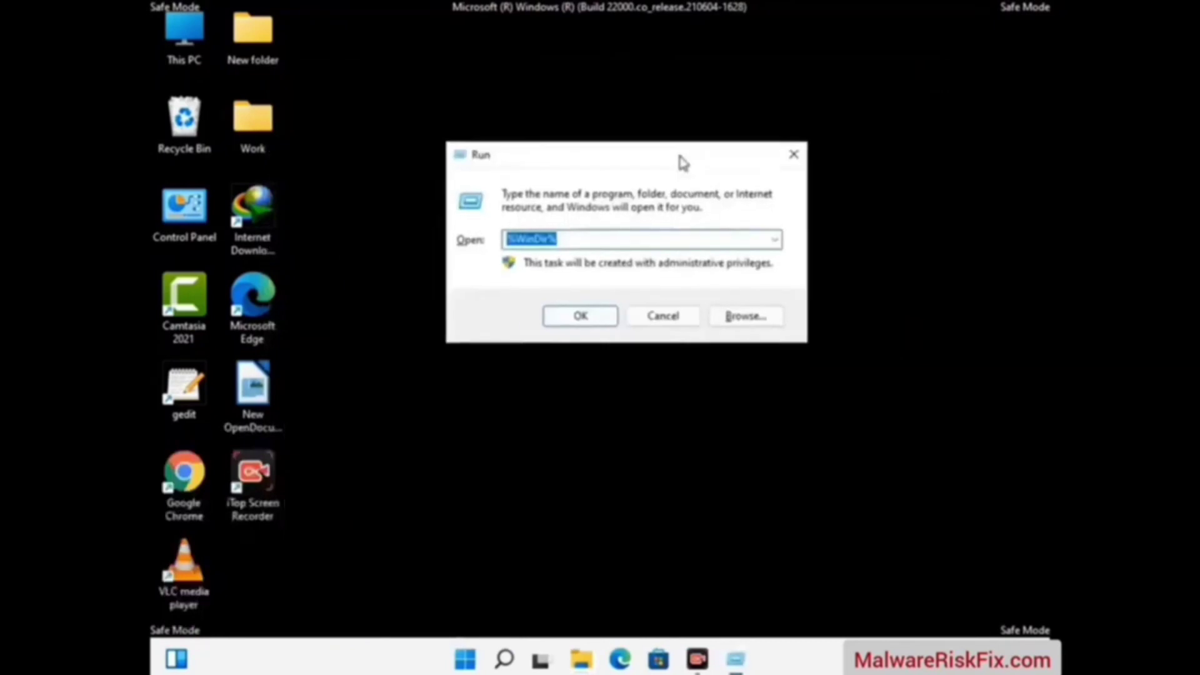
text(%te)
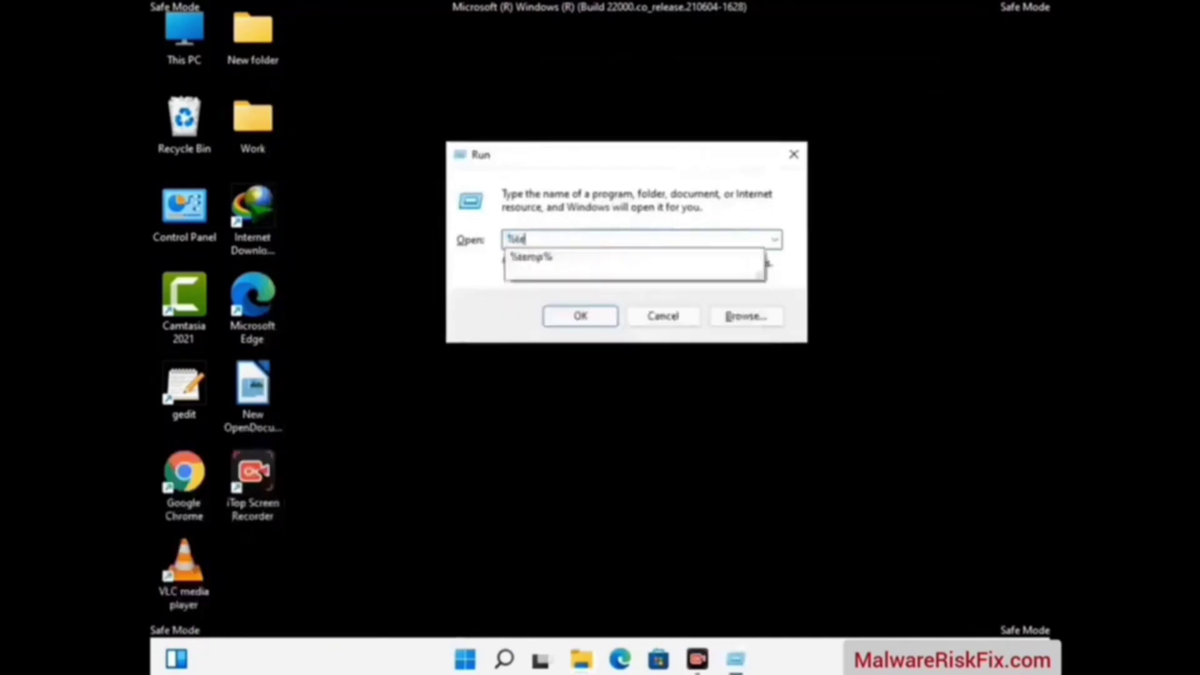
text(mp%)
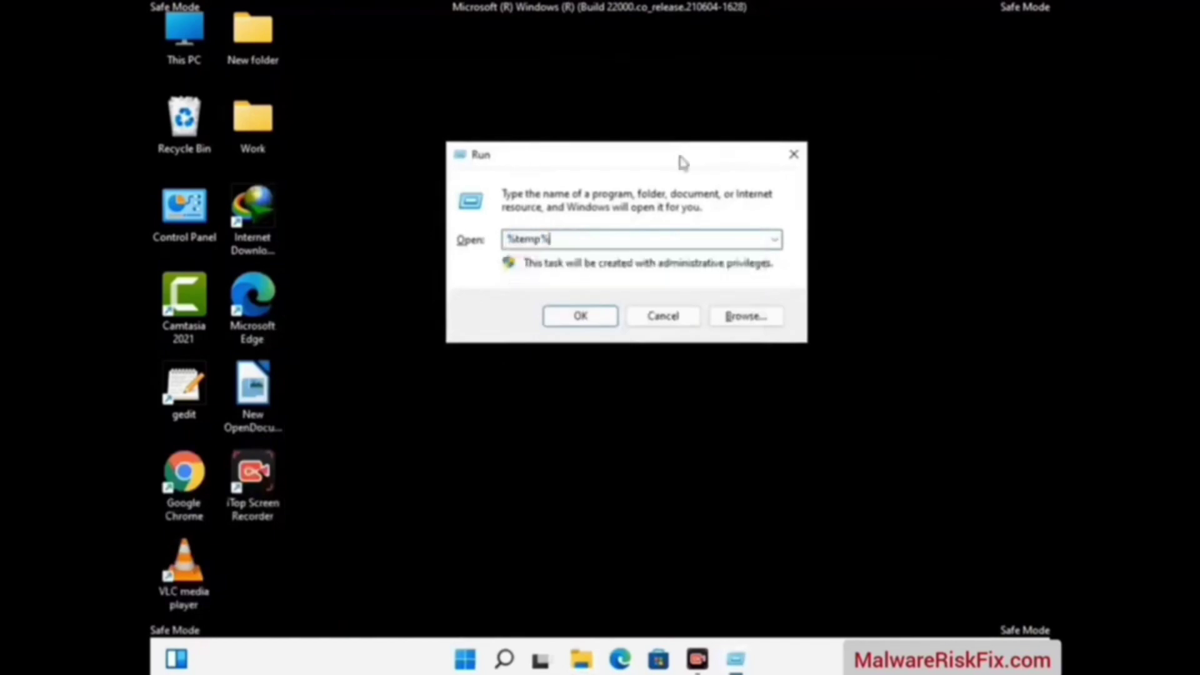
click(599, 314)
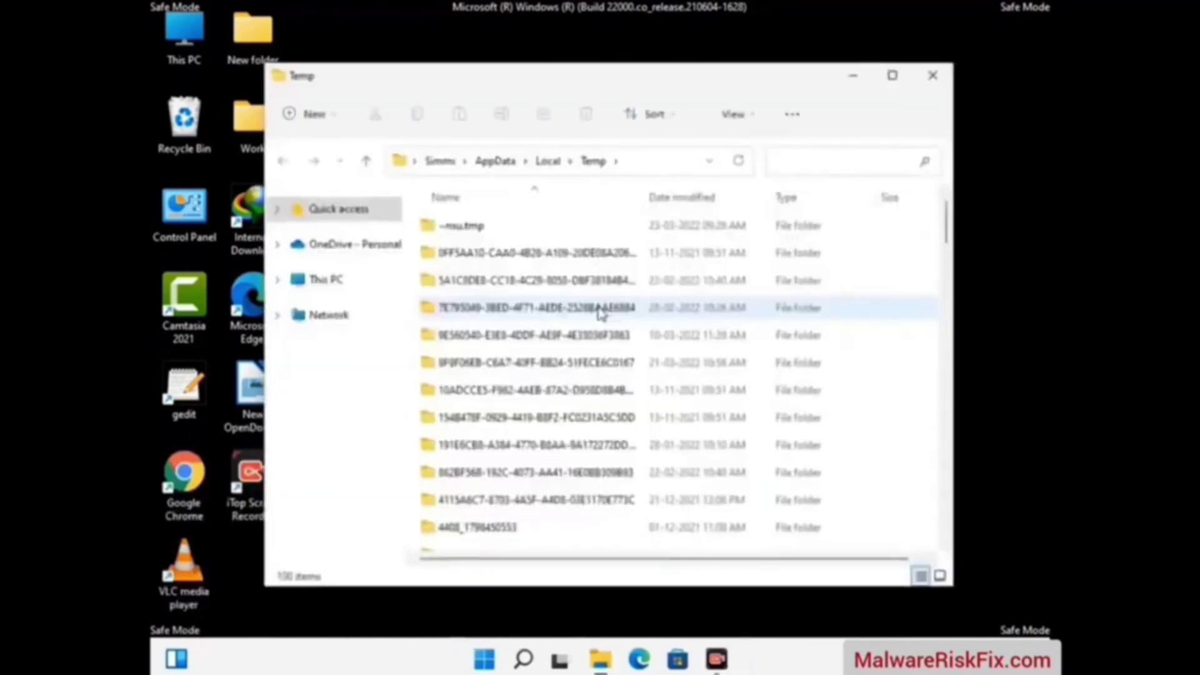
Delete all items from the AppData\Local\Temp folder and close the folder window
click(544, 364)
key(ctrl+a)
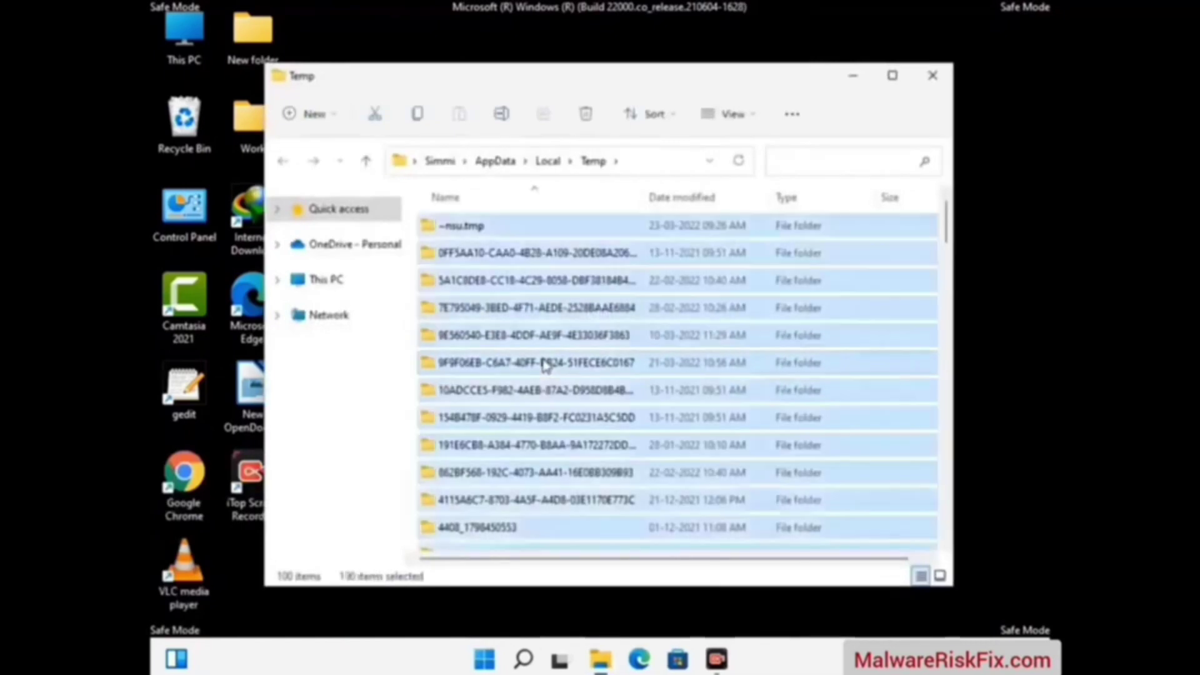
click(590, 117)
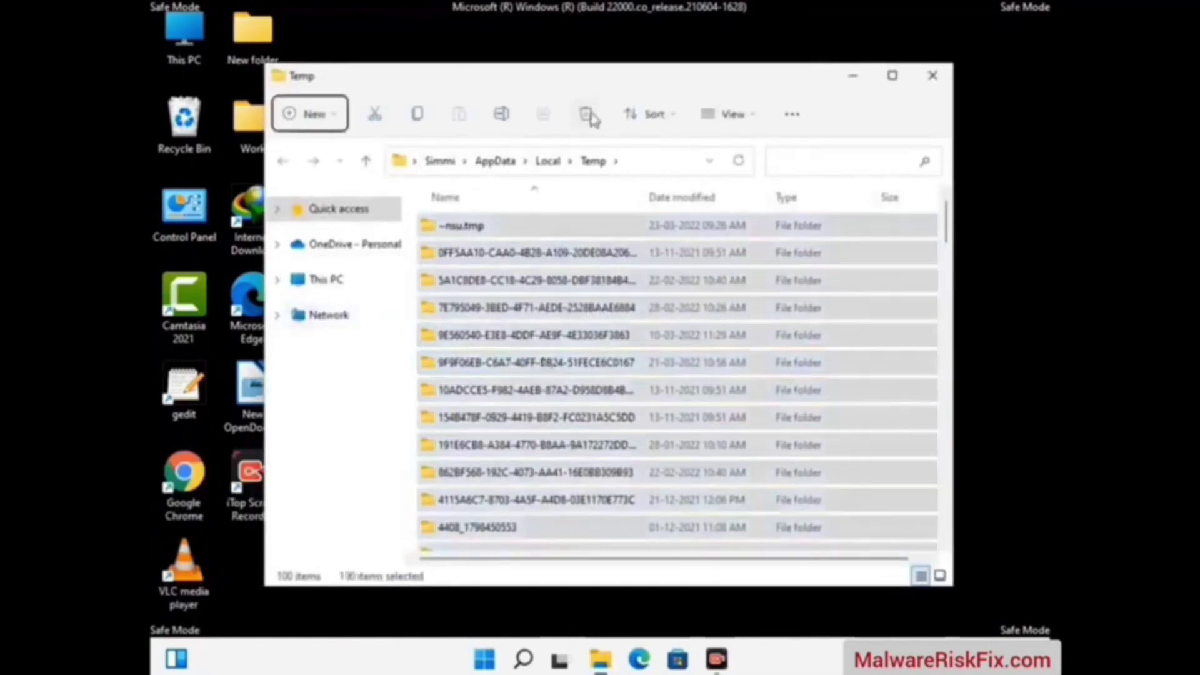
click(933, 75)
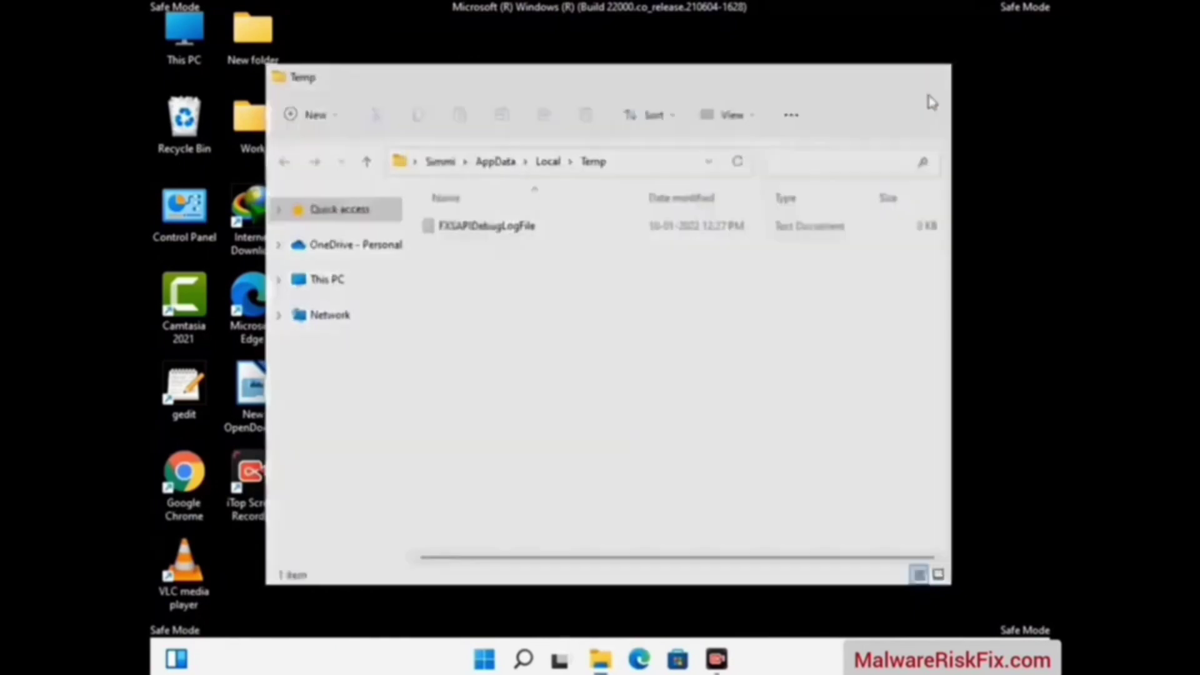
Open the Windows Temp folder by running temp from the Run dialog and delete all its contents
key(super+r)
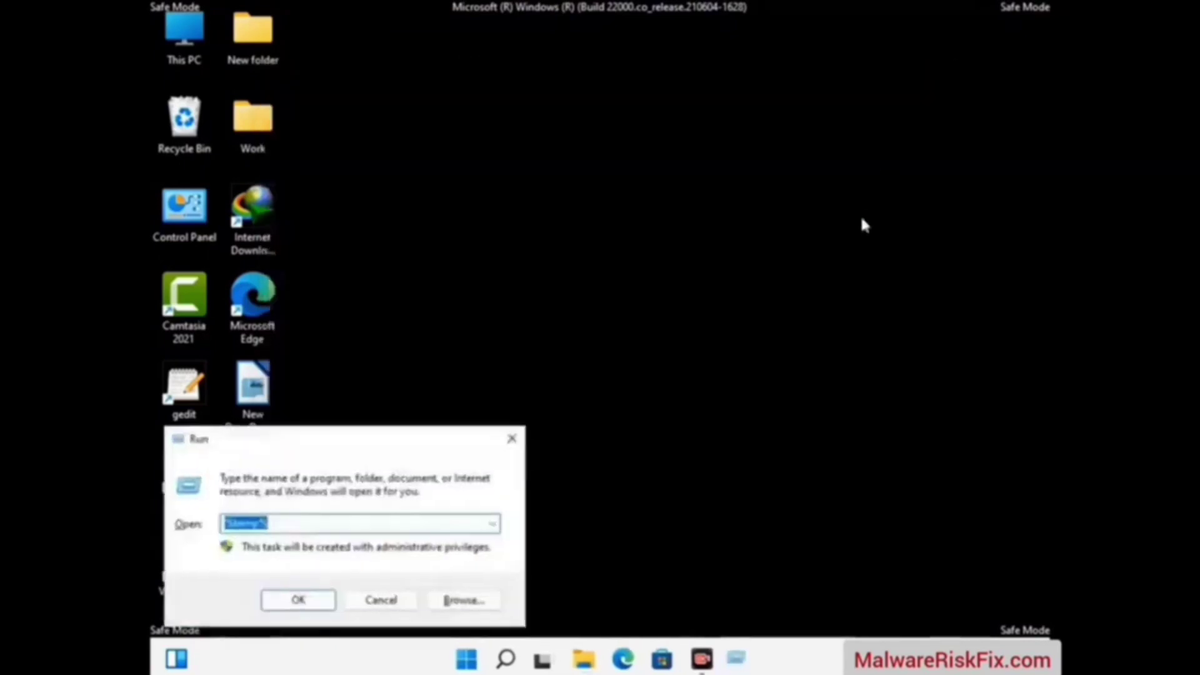
drag(409, 437, 687, 177)
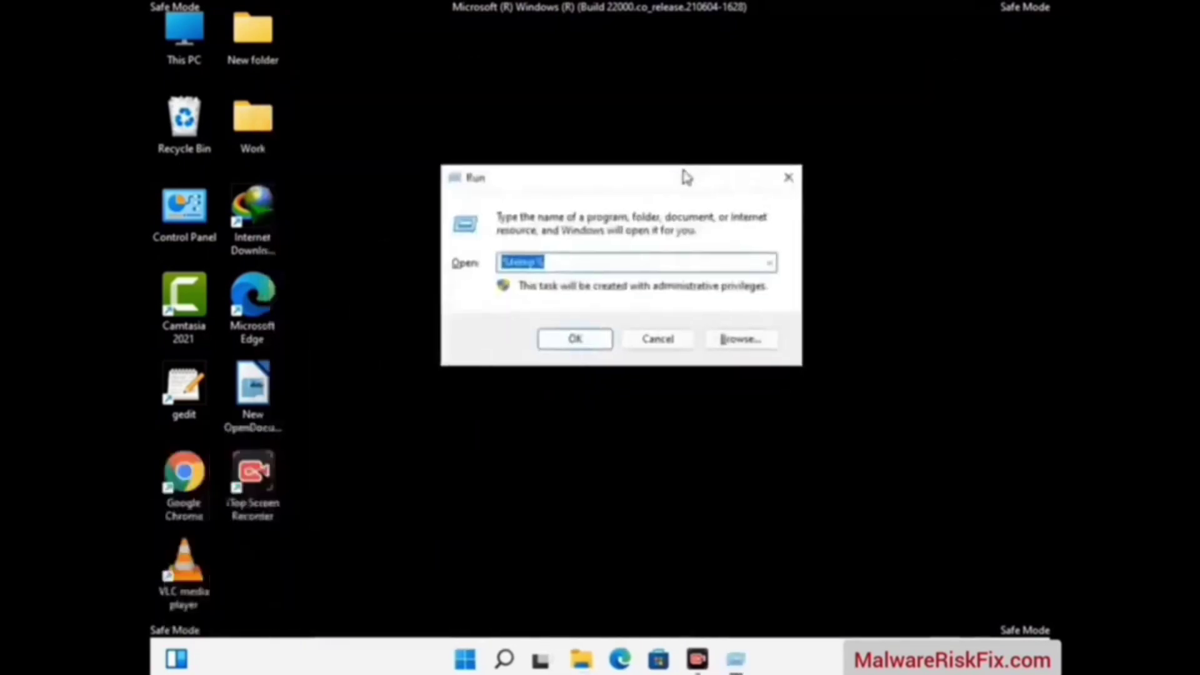
text(temp)
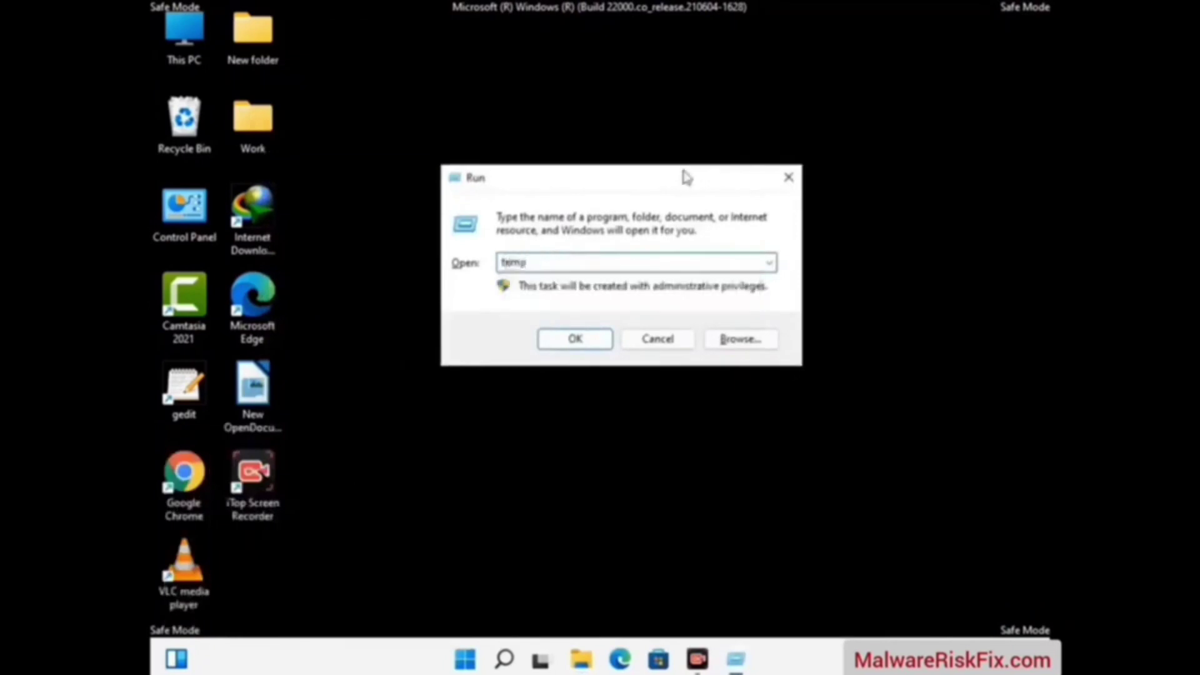
key(Return)
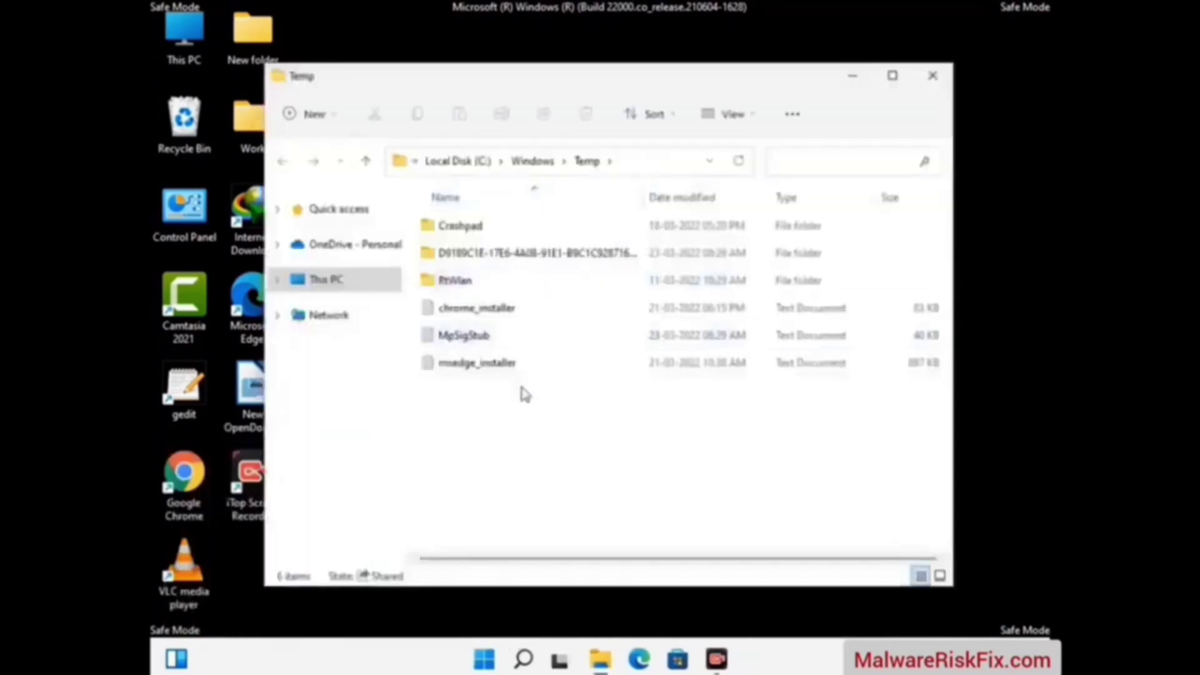
key(ctrl+a)
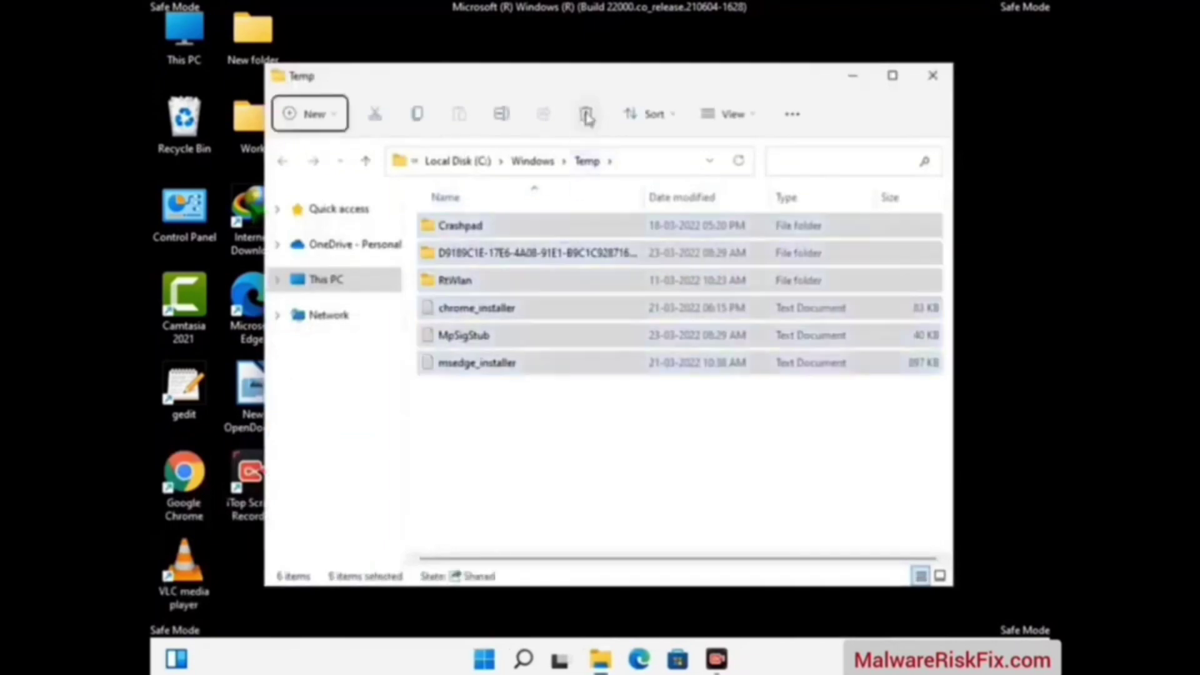
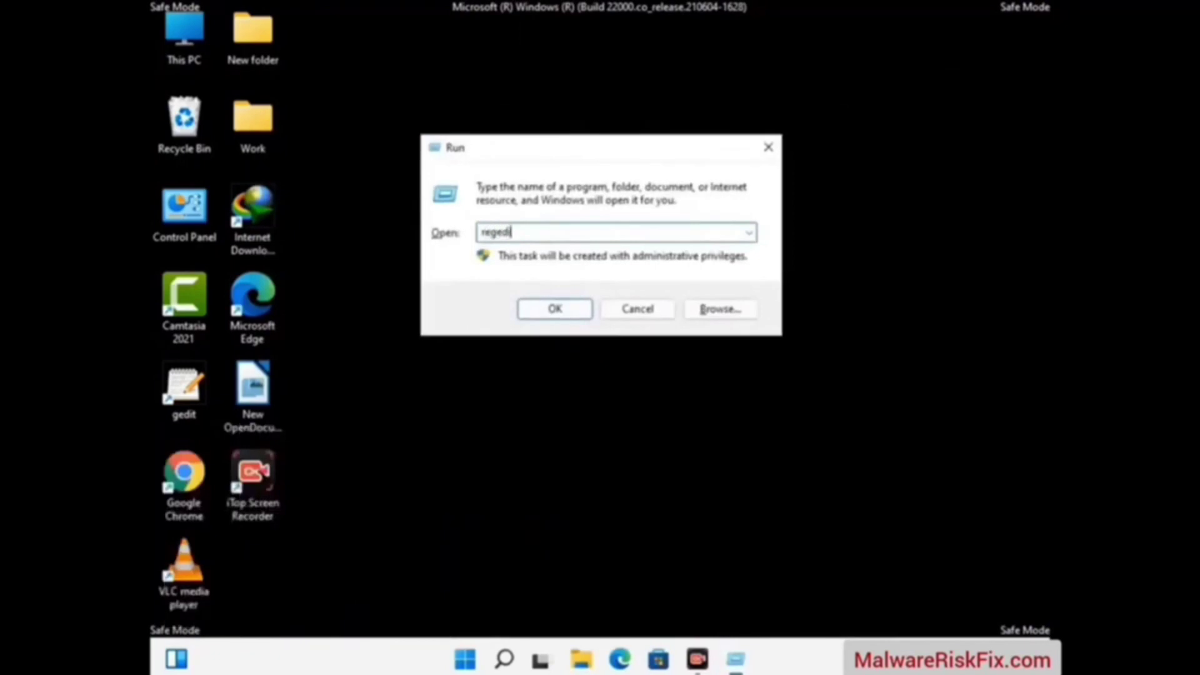
Launch Registry Editor with the regedit command and expand the HKEY_CURRENT_USER\Software key
key(Return)
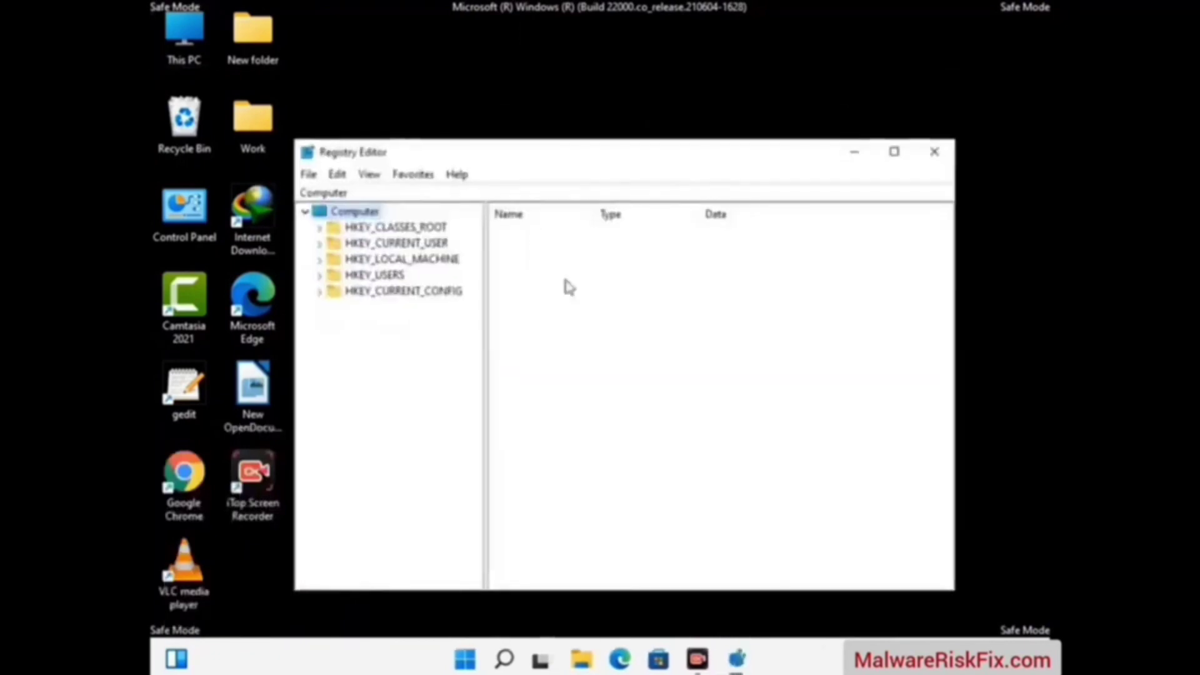
click(402, 259)
click(320, 243)
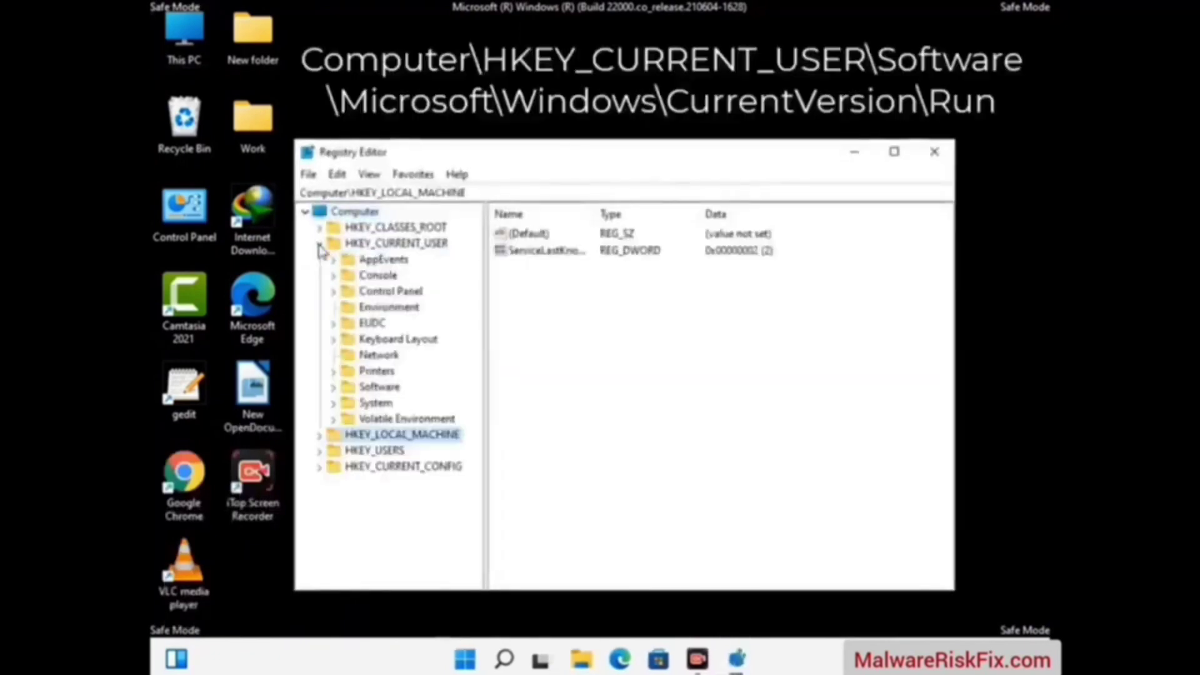
click(375, 389)
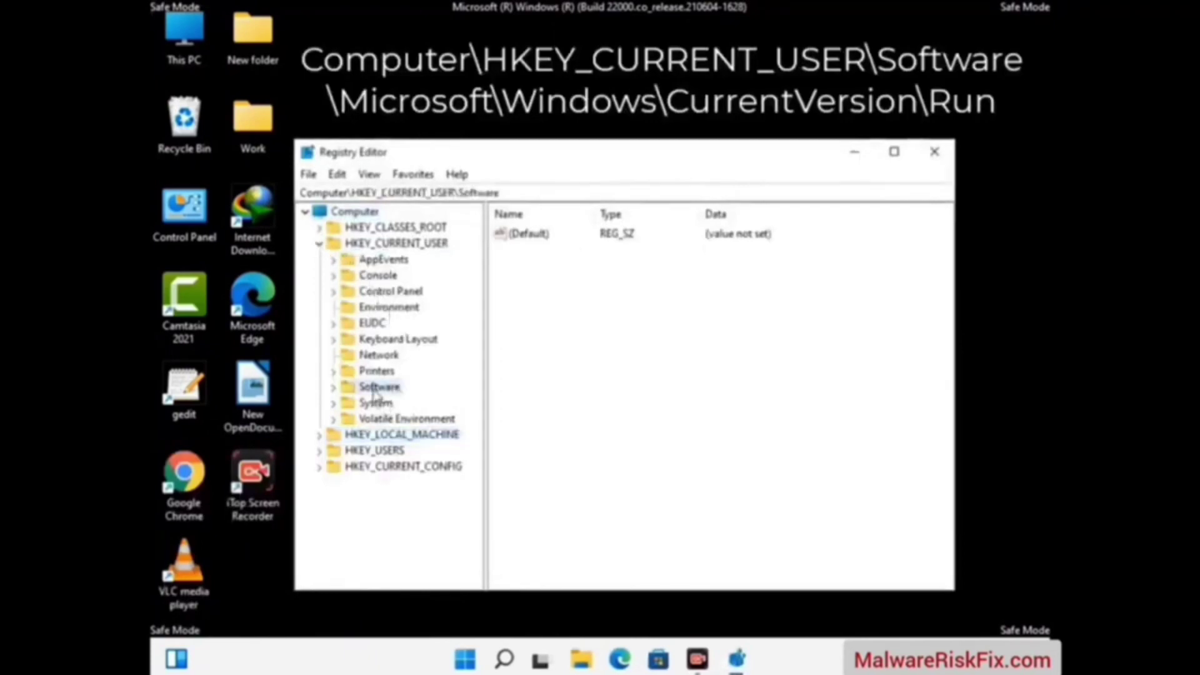
click(331, 387)
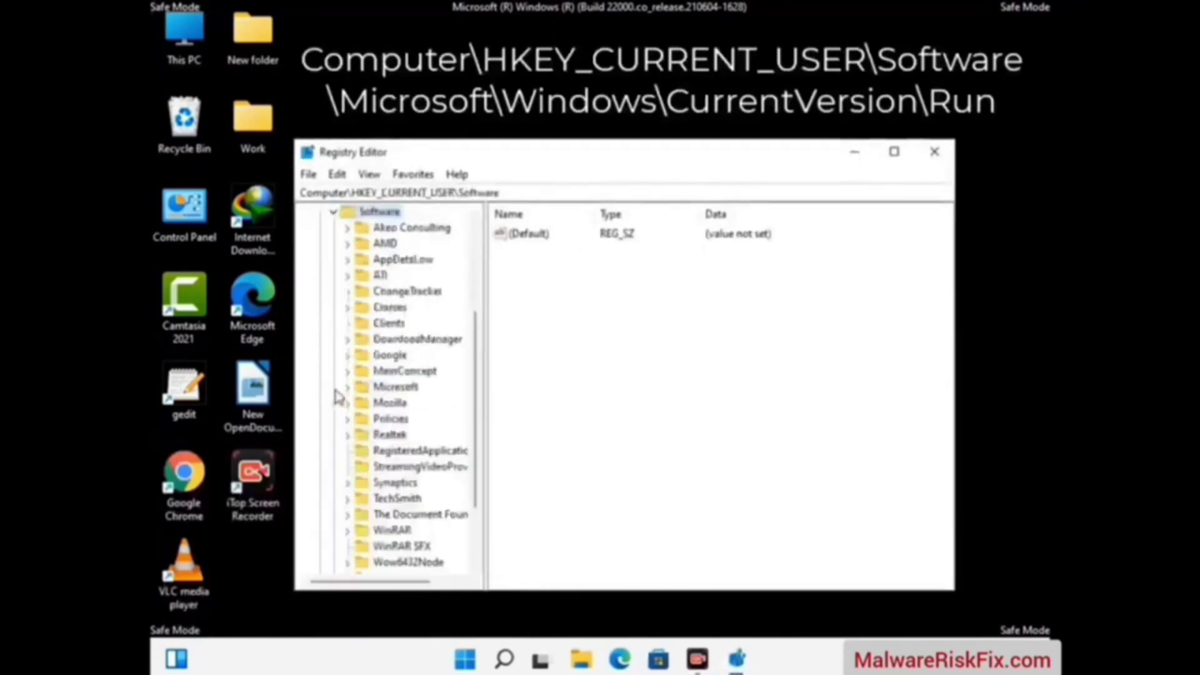
Expand the Microsoft, Windows and CurrentVersion keys in turn under HKEY_CURRENT_USER\Software
double_click(393, 388)
scroll(436, 414, down, 2)
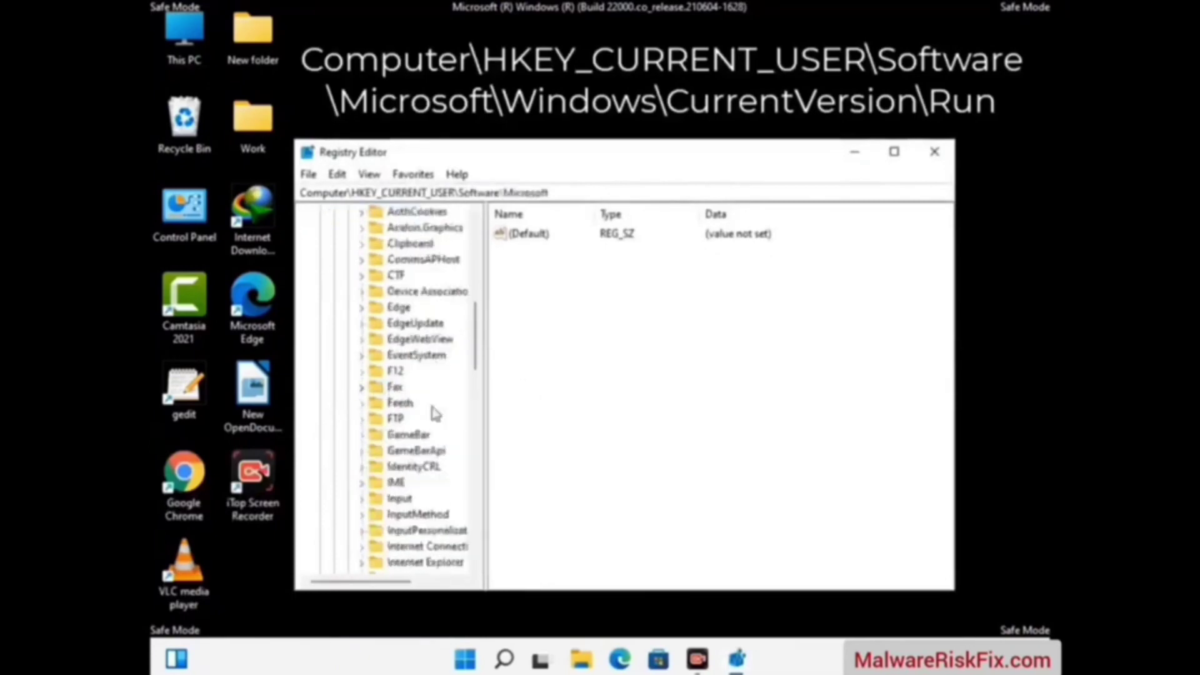
scroll(436, 414, down, 2)
scroll(436, 414, down, 3)
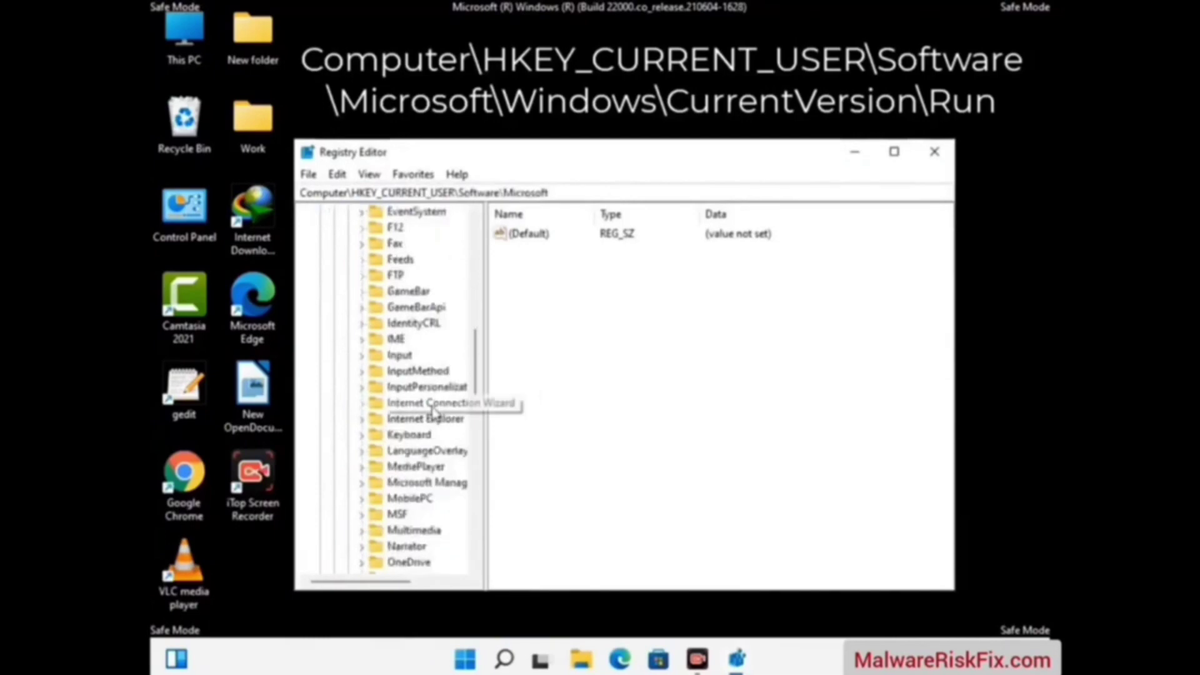
scroll(436, 414, down, 7)
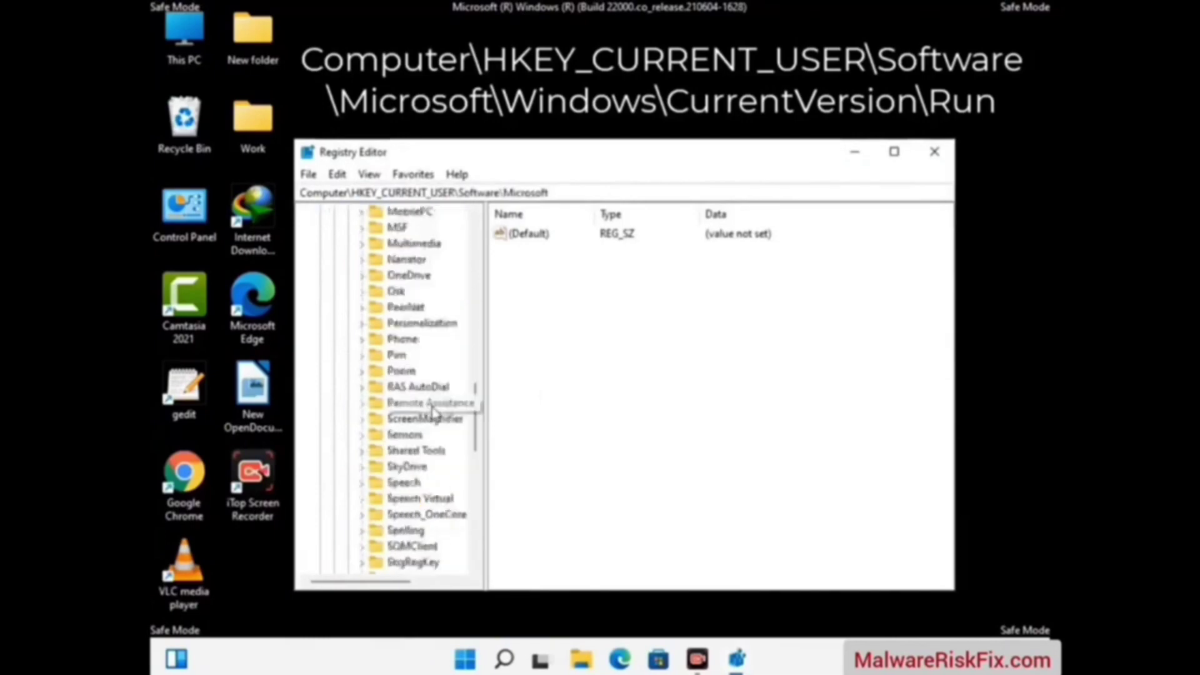
scroll(436, 414, down, 3)
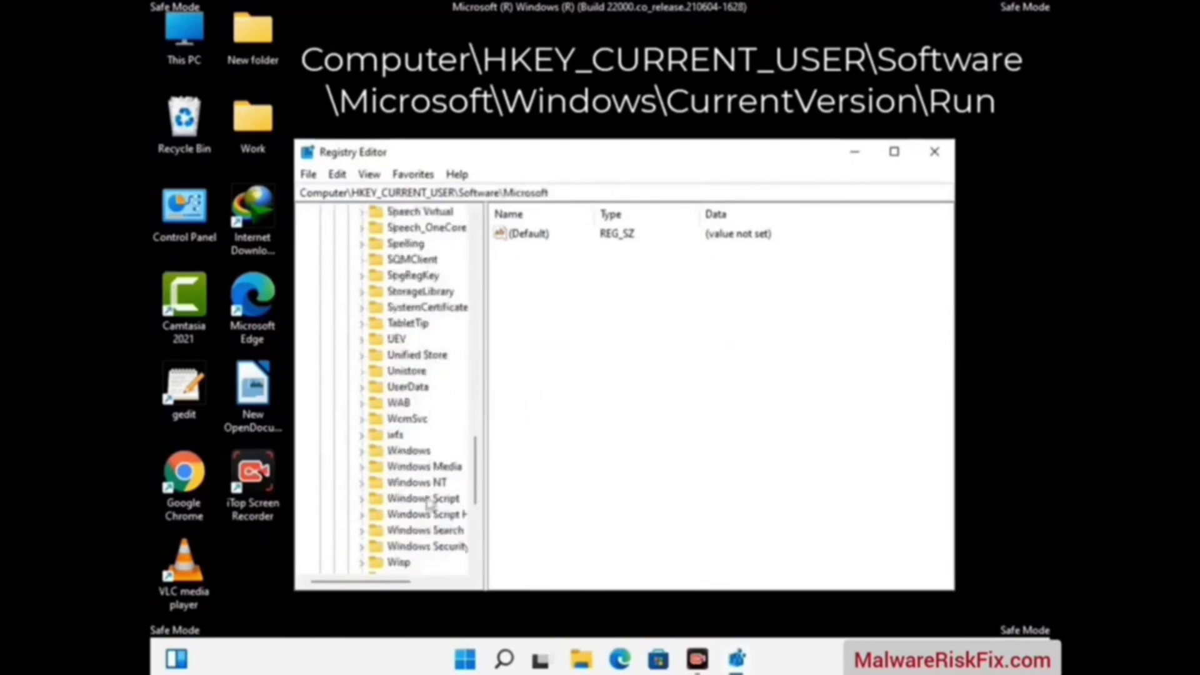
double_click(422, 451)
scroll(437, 447, down, 1)
double_click(437, 438)
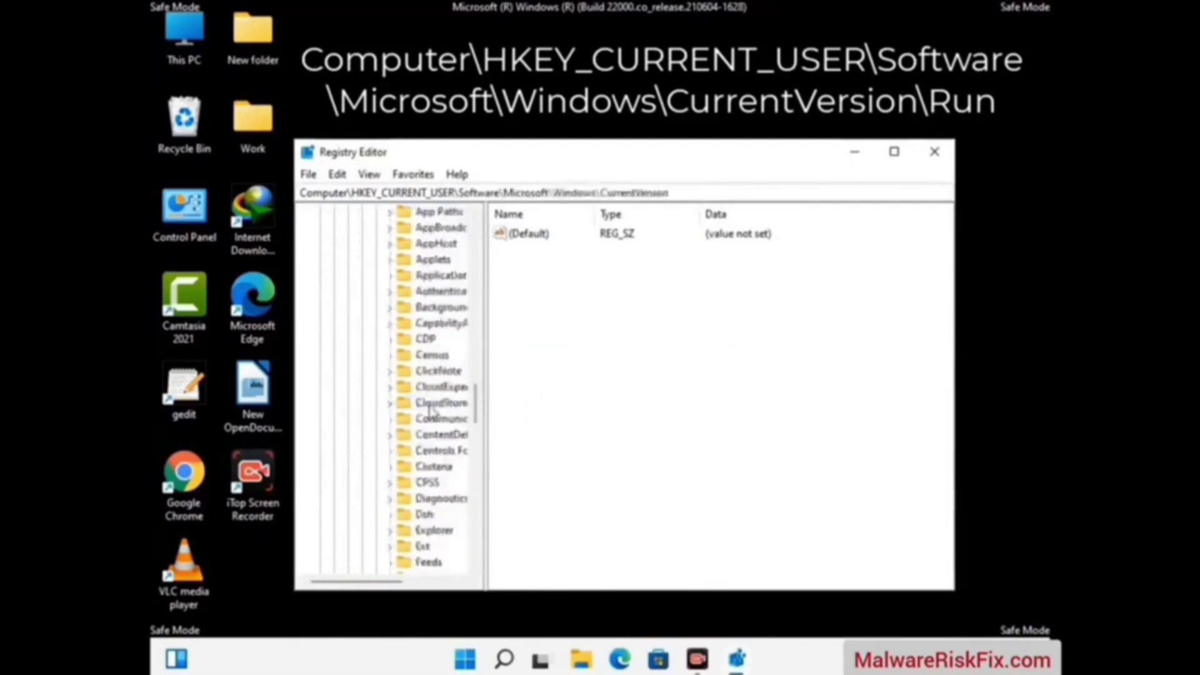
Open the Run key under CurrentVersion to list its startup values
scroll(431, 414, down, 5)
scroll(431, 413, down, 4)
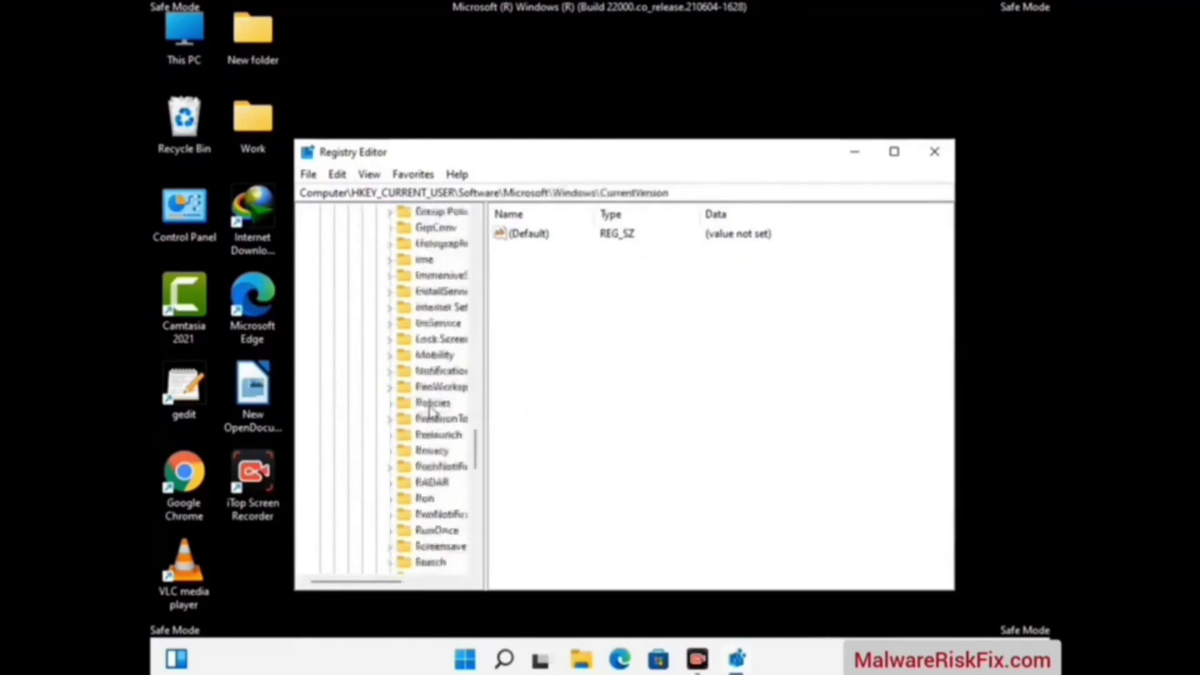
scroll(429, 413, down, 1)
click(426, 452)
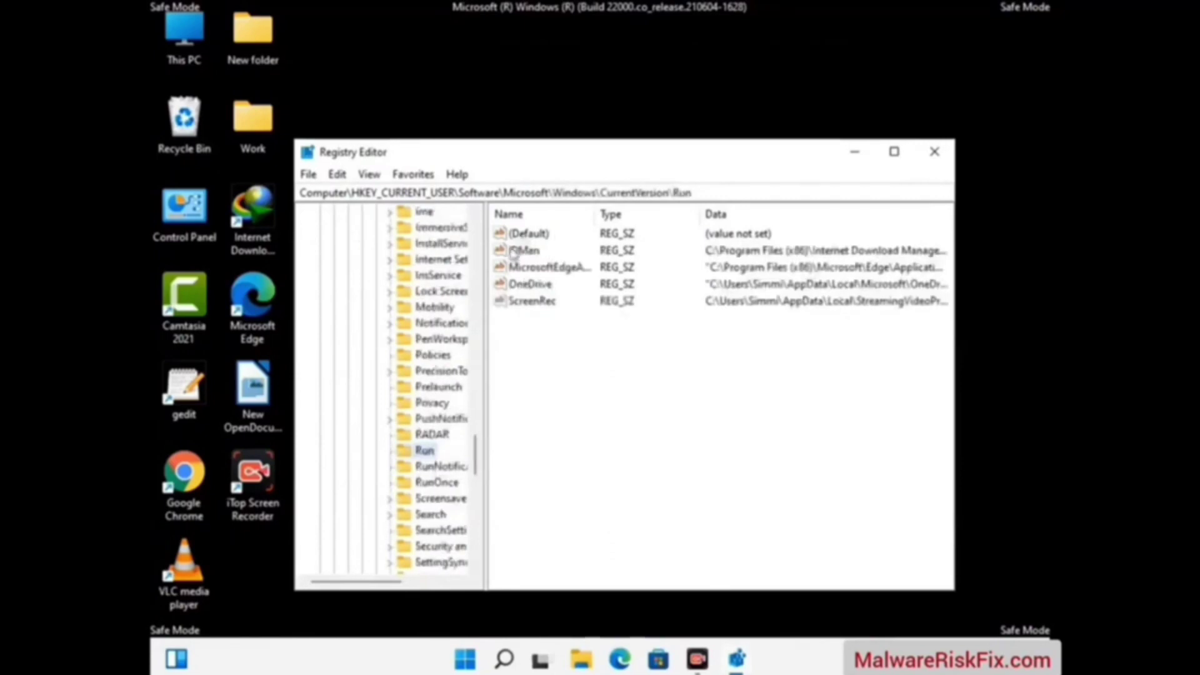
Delete the ScreenRec value from the Run key and confirm its permanent removal
click(530, 307)
click(538, 306)
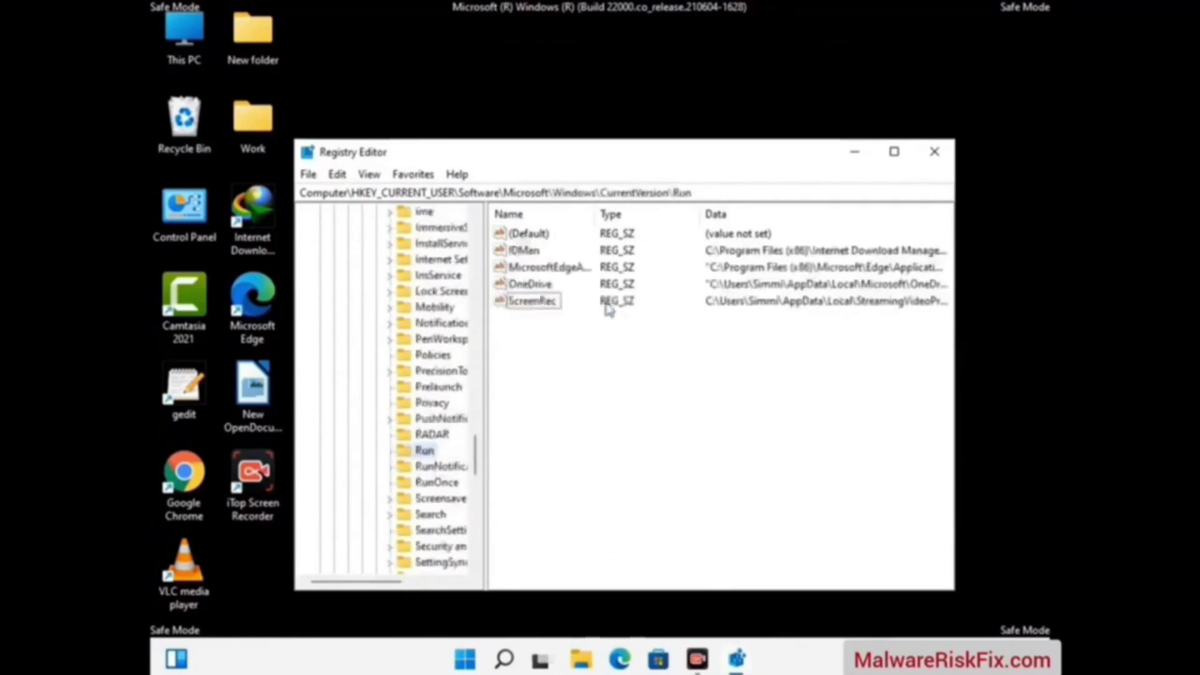
key(Escape)
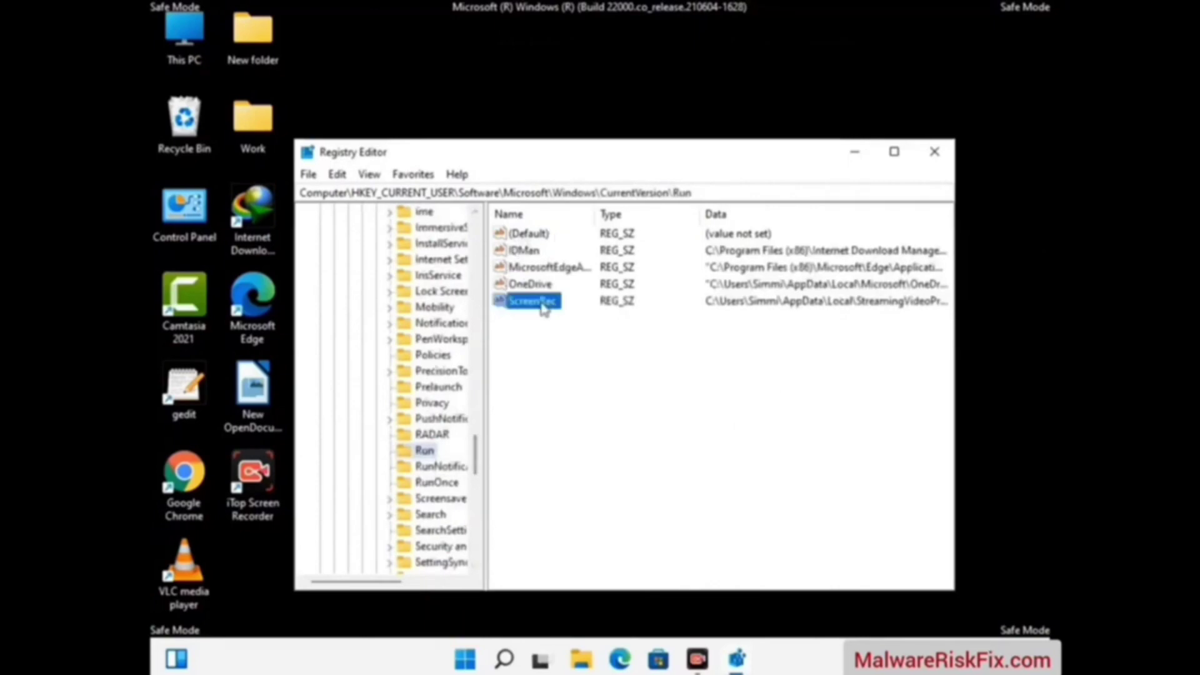
right_click(544, 308)
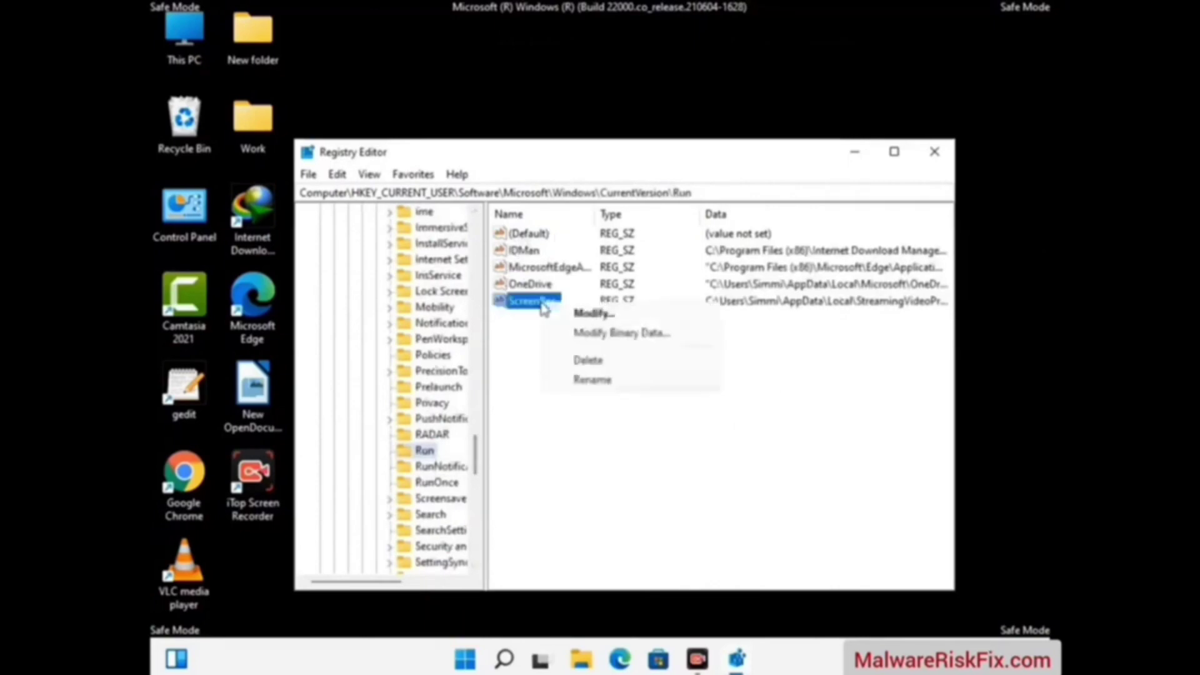
click(578, 361)
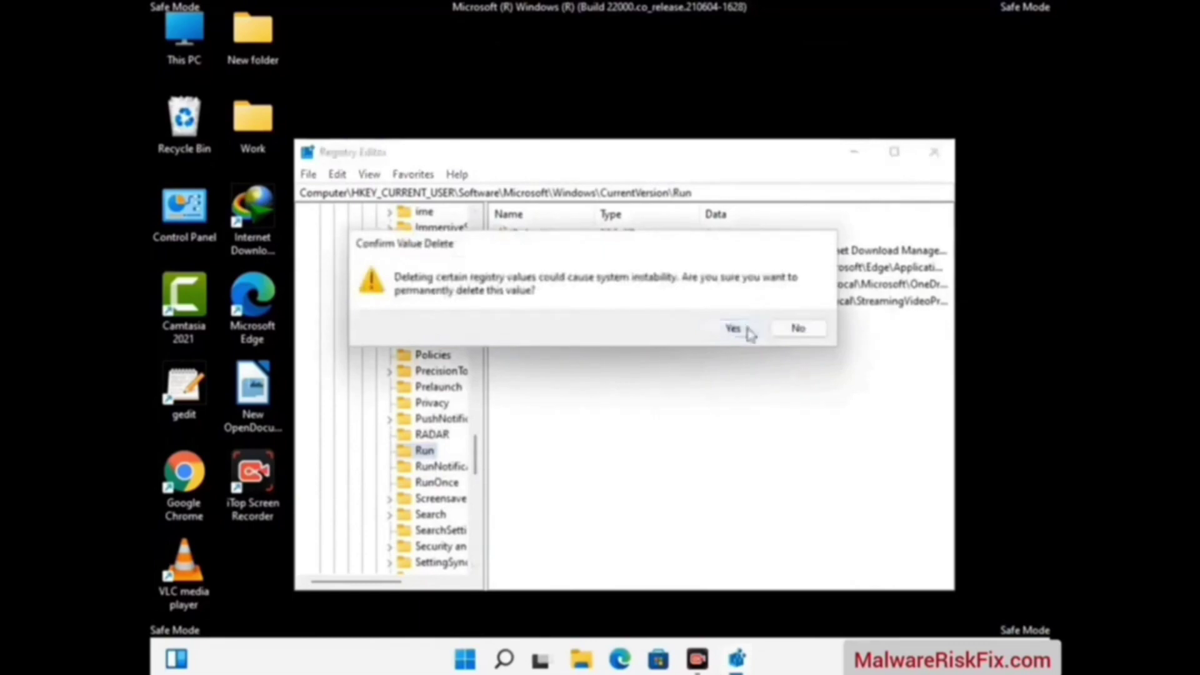
click(734, 328)
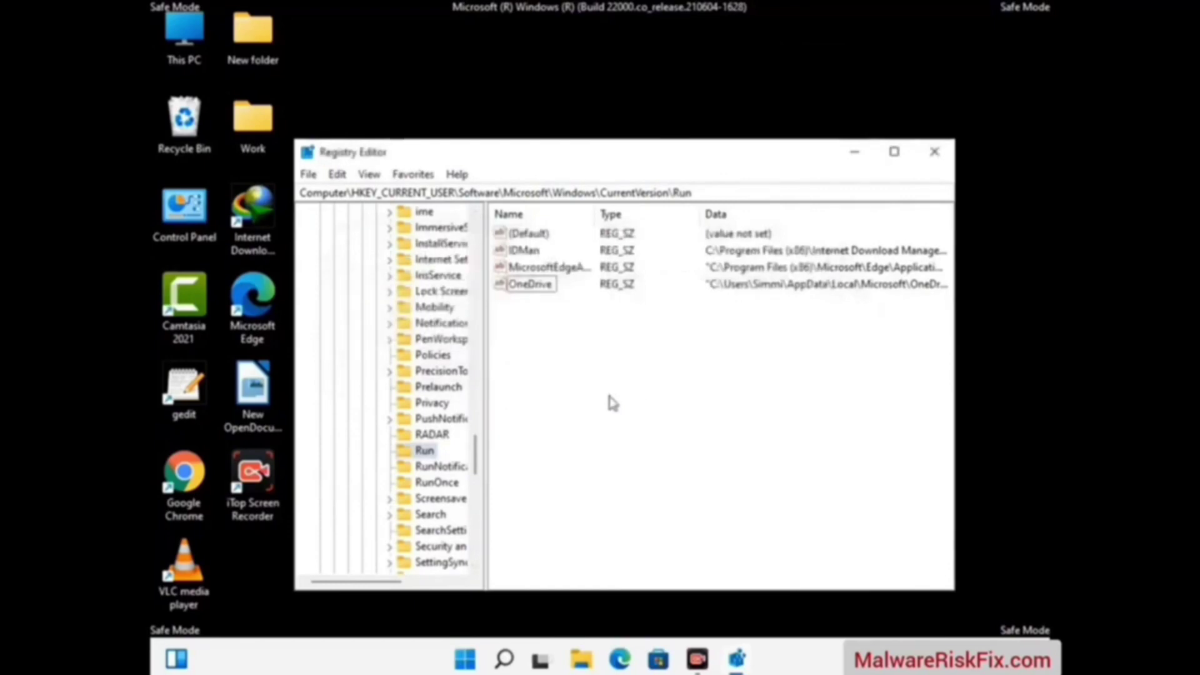
Search the registry for "Virus Name" in keys, values and data, then cancel the search and close Registry Editor
key(ctrl+f)
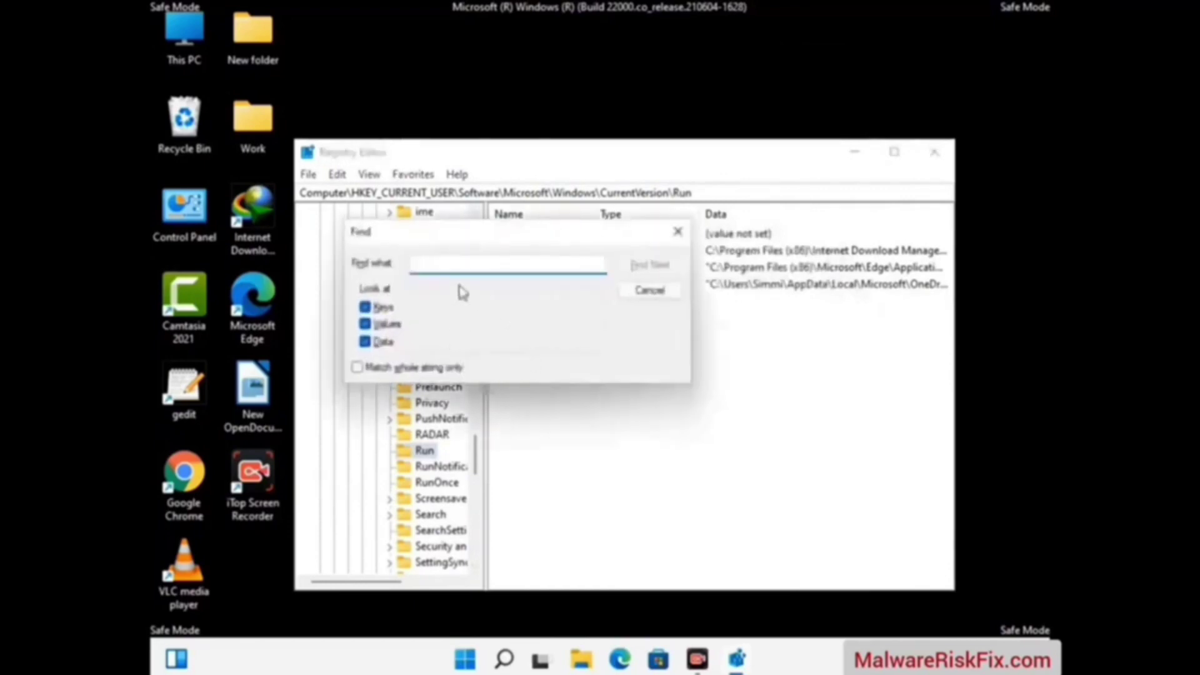
text(Virus )
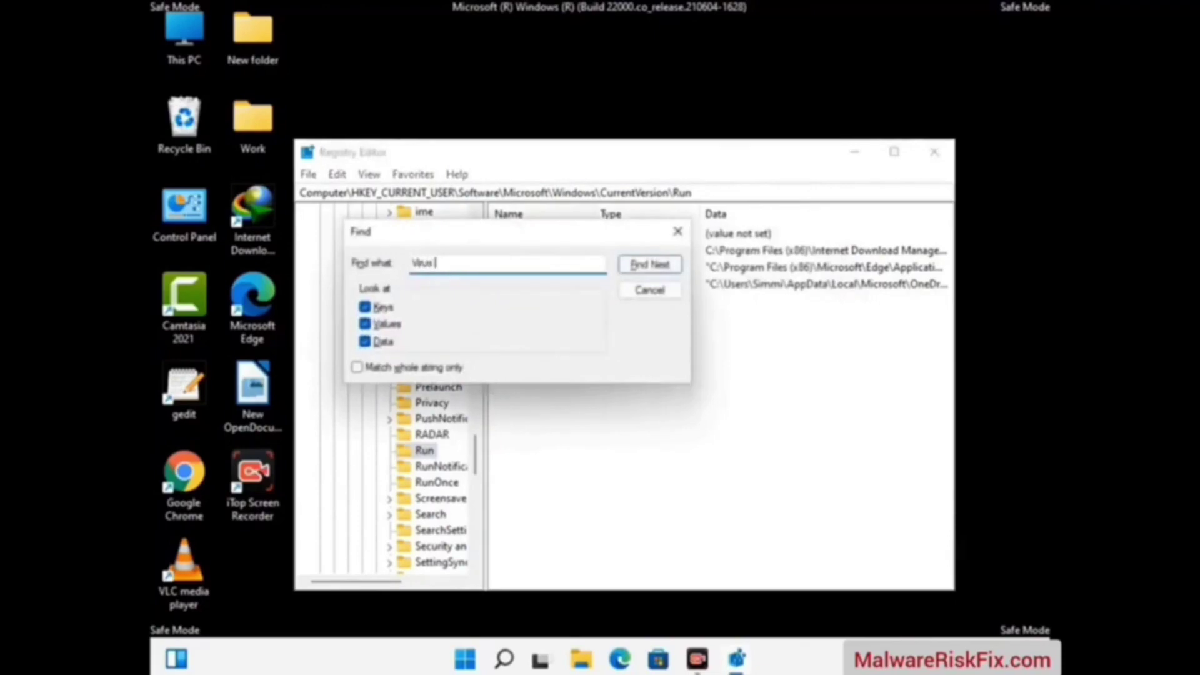
text(Name)
click(638, 270)
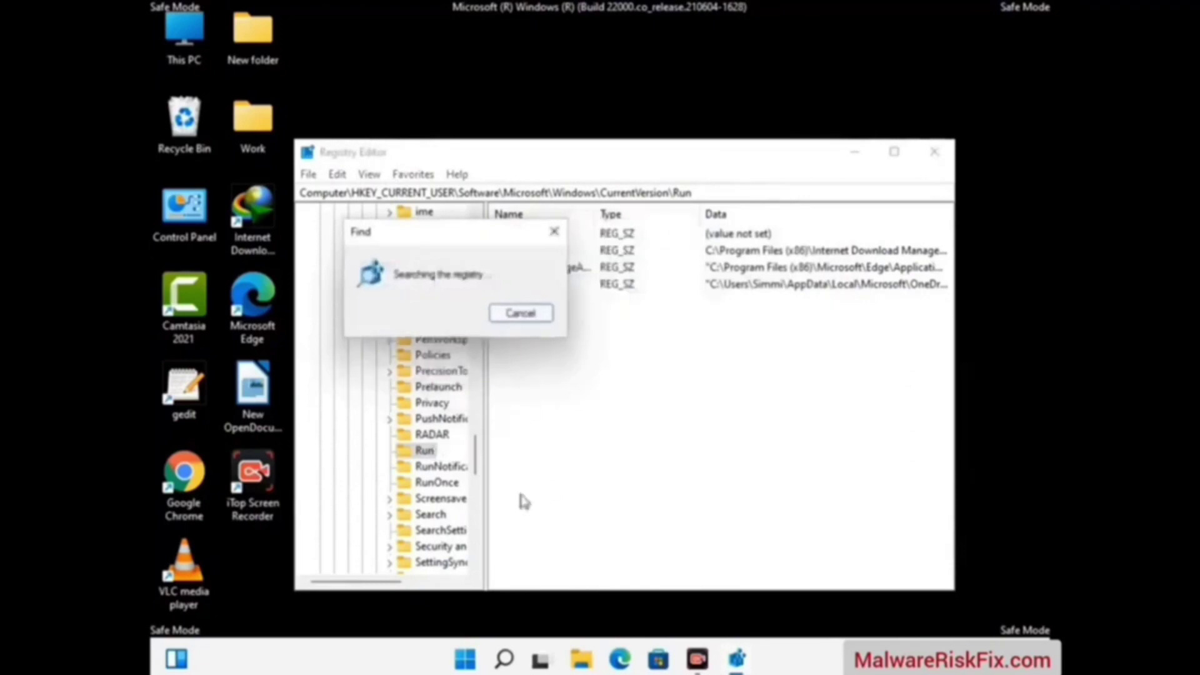
click(555, 233)
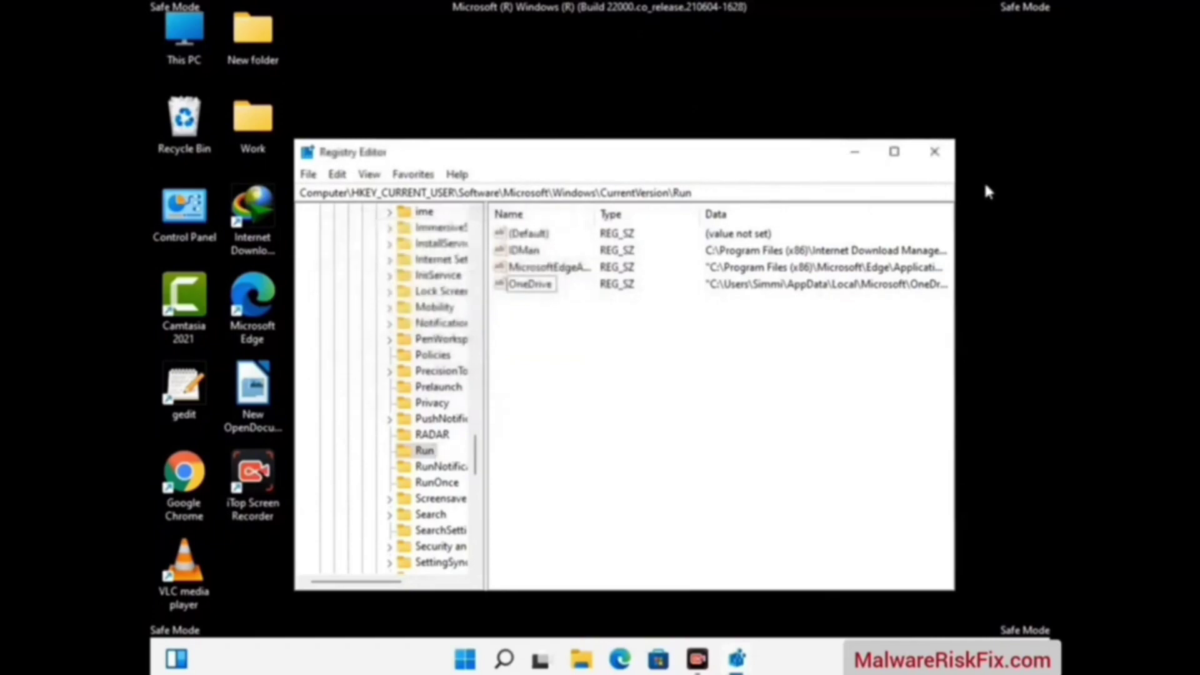
click(935, 152)
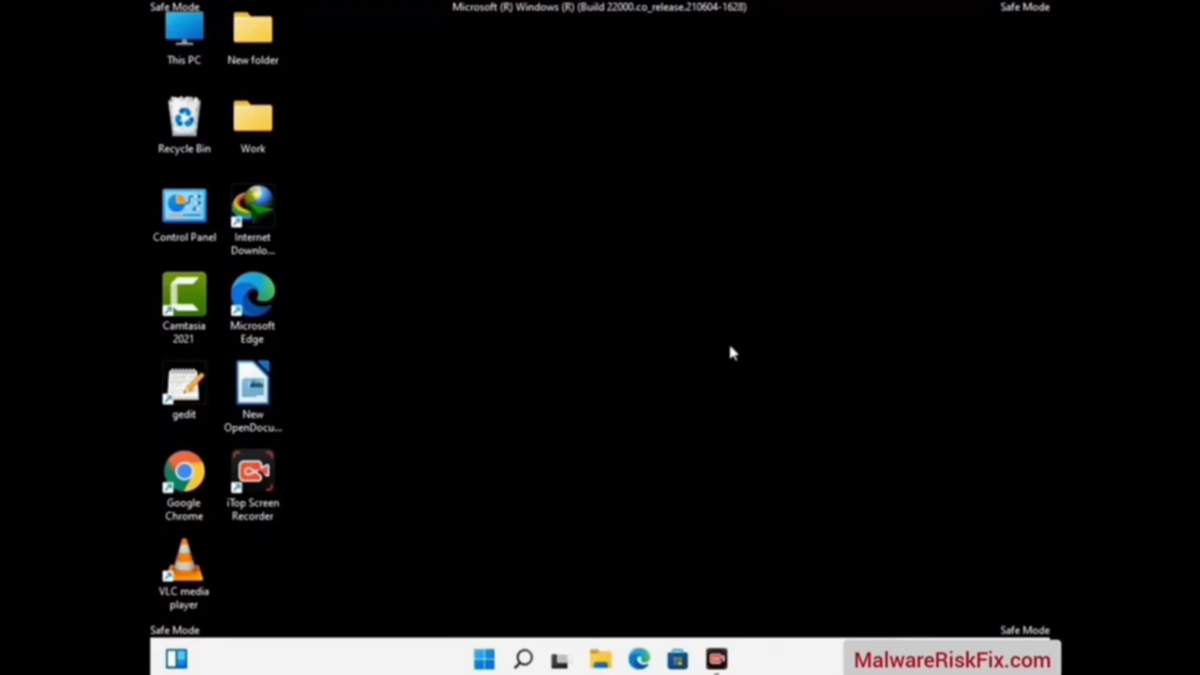
Launch System Configuration by running msconfig from the Run dialog
key(super+r)
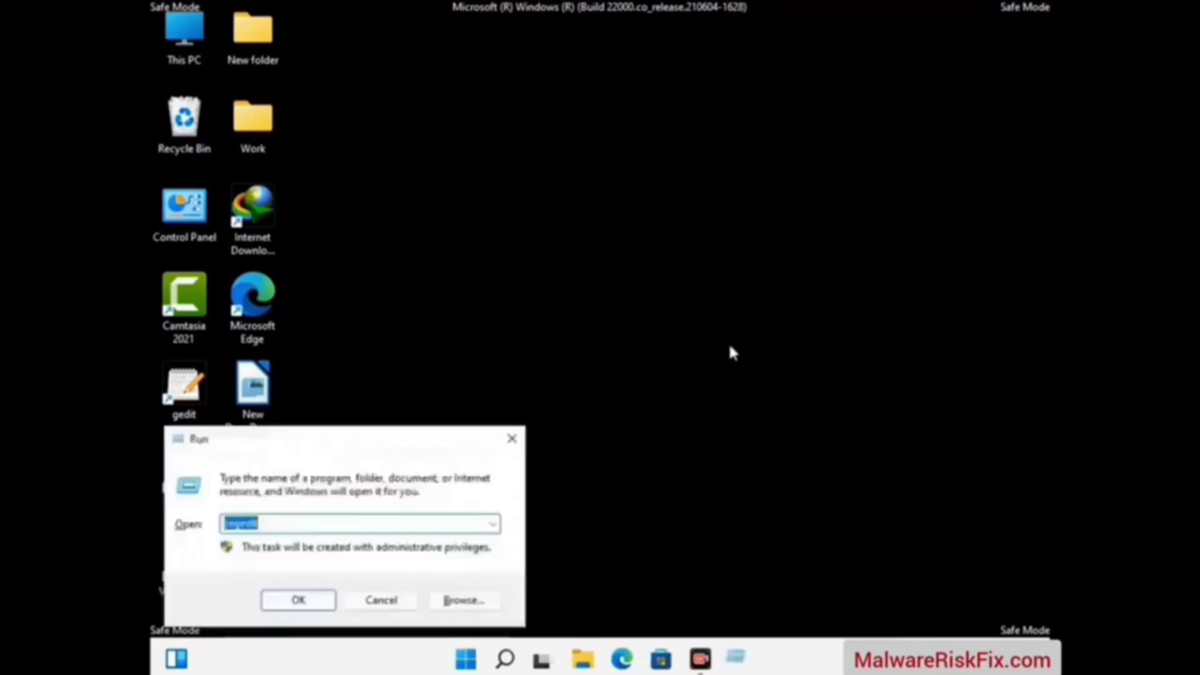
drag(350, 440, 614, 188)
text(msconfig)
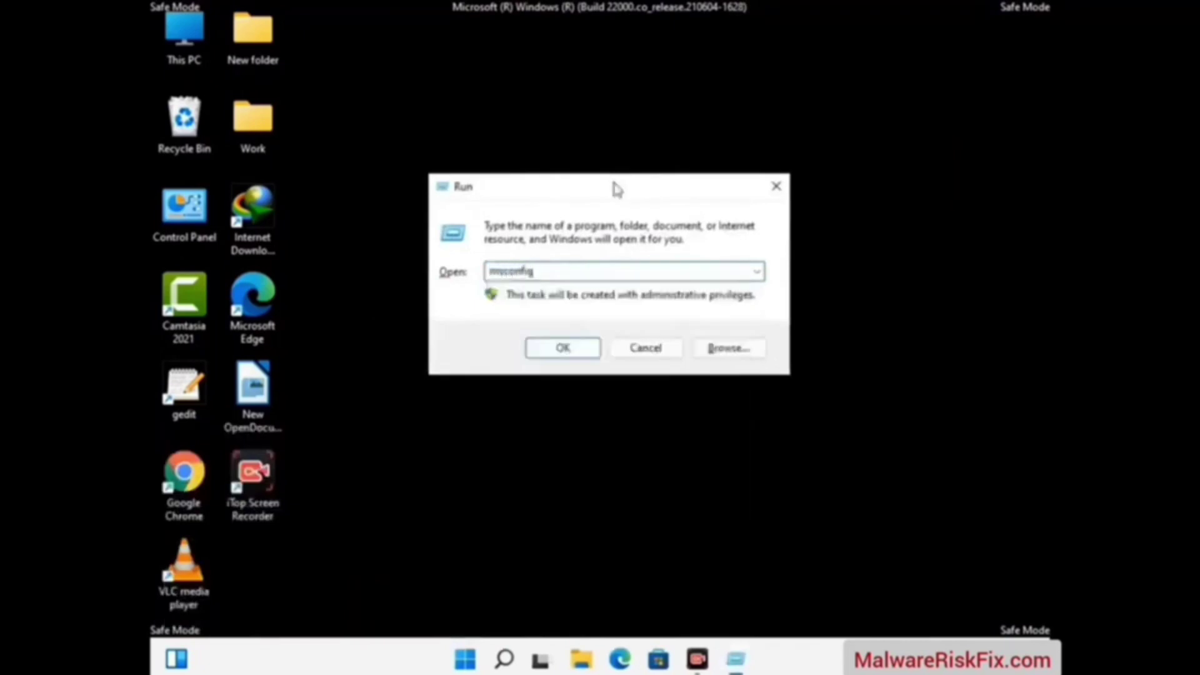
click(560, 349)
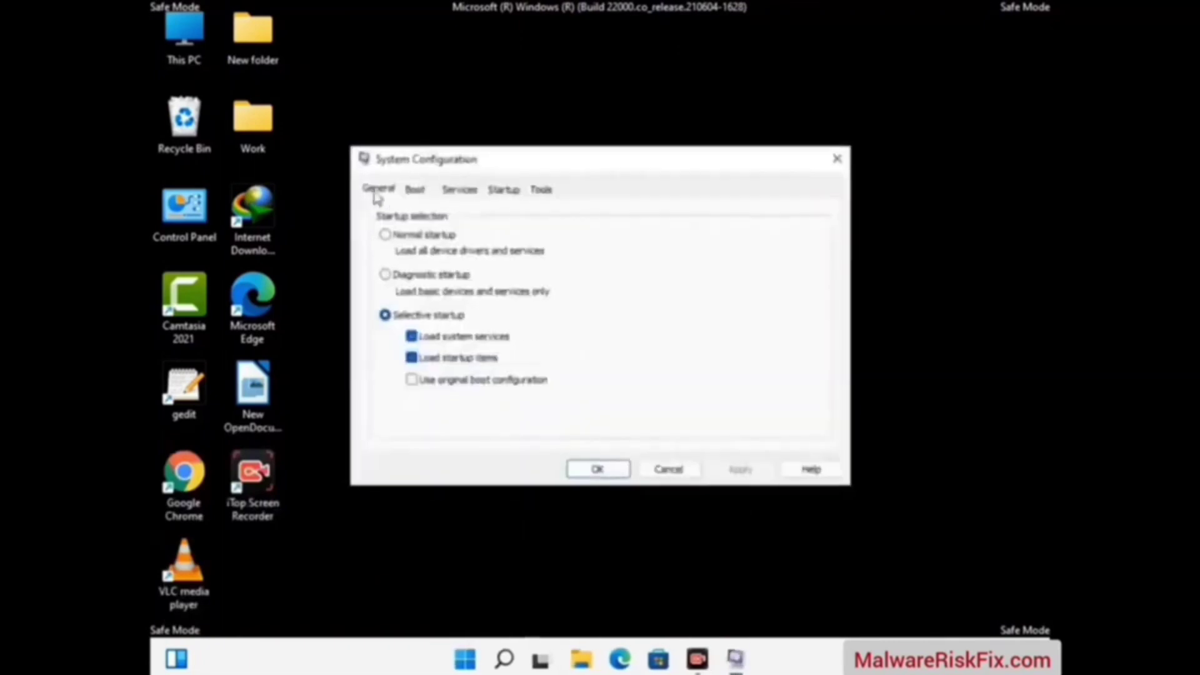
Turn off Safe boot in the Windows 11 boot options and apply the change
click(416, 191)
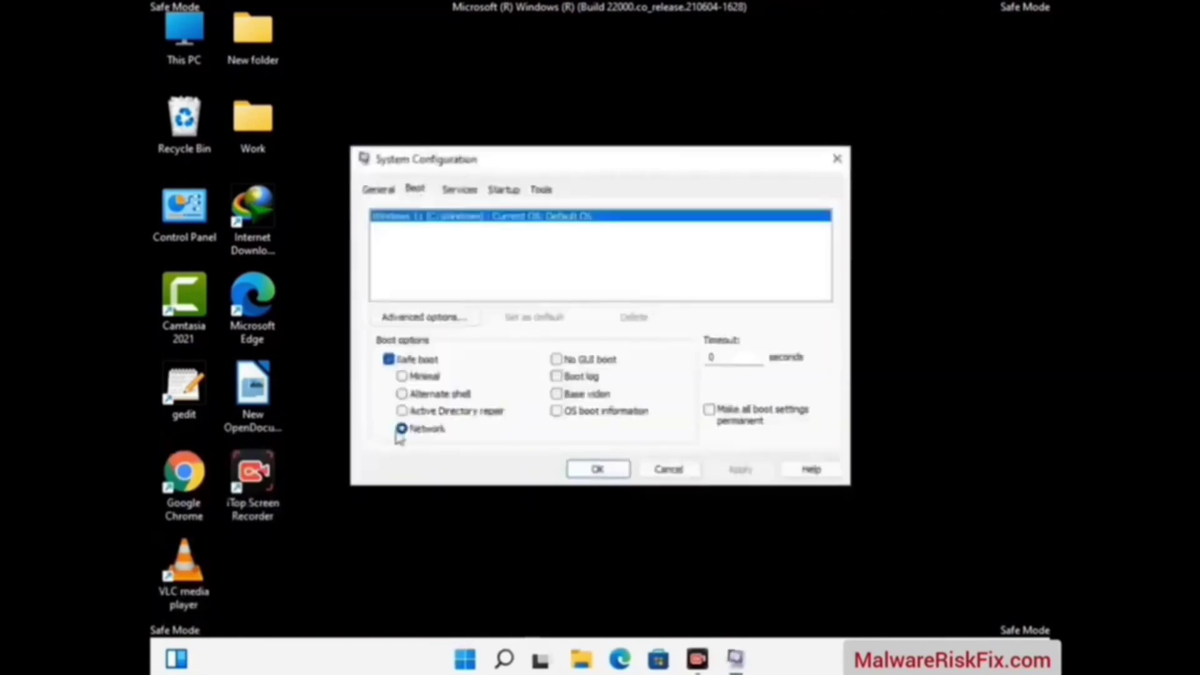
click(389, 361)
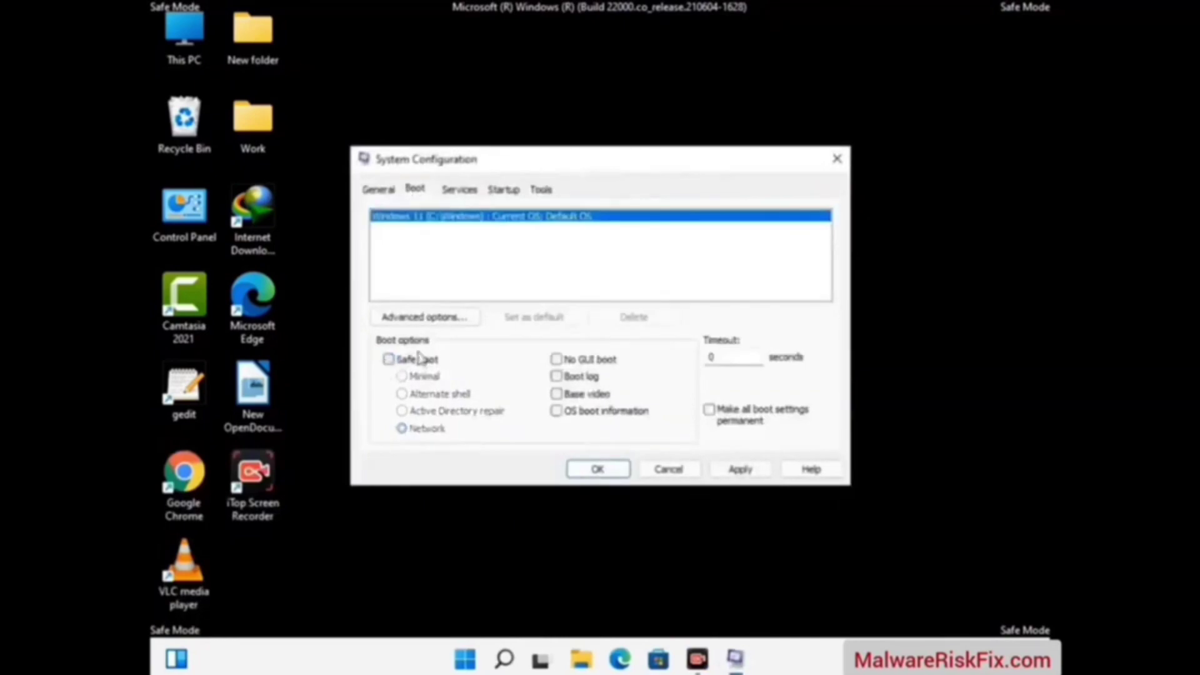
click(739, 474)
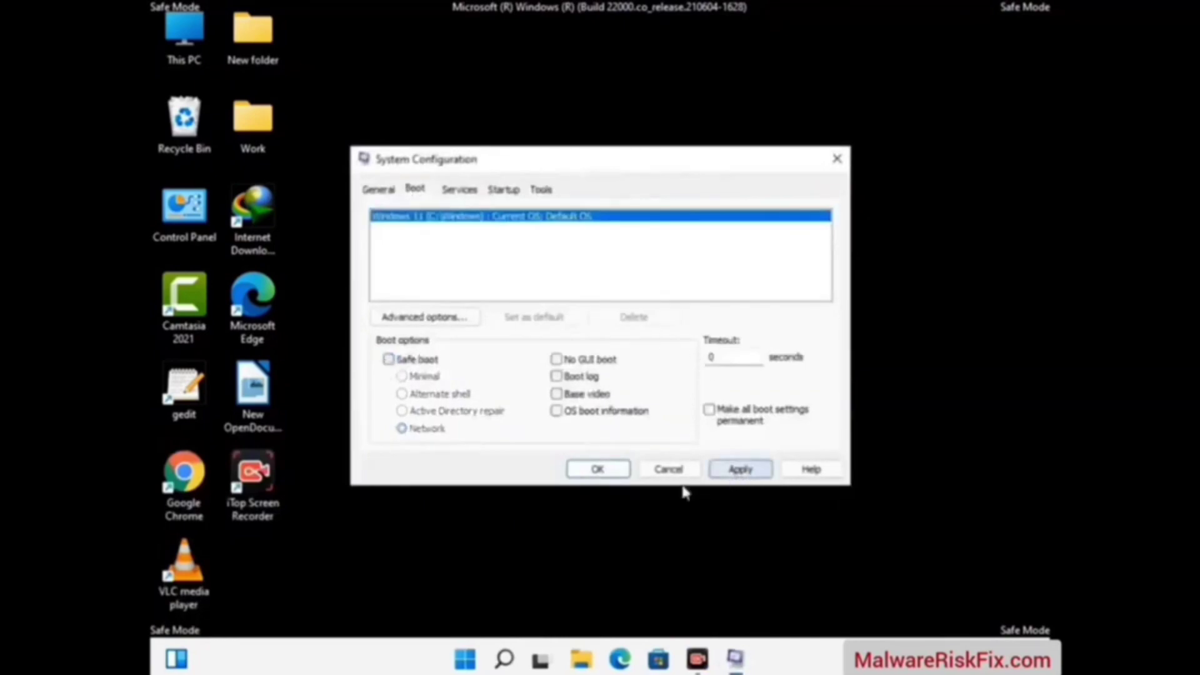